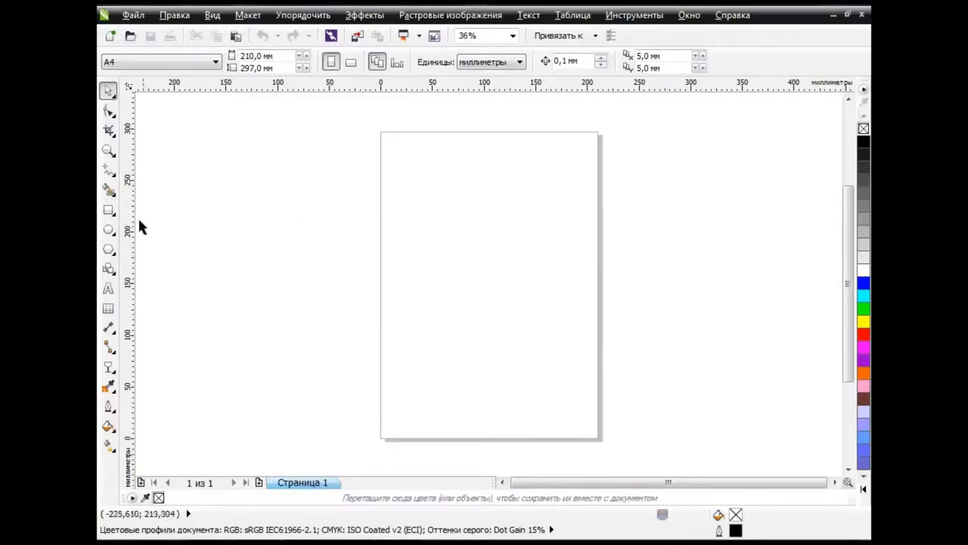
Draw a large circle and place a slightly offset duplicate just above it
{"action": "left_click", "coordinate": [111, 231]}
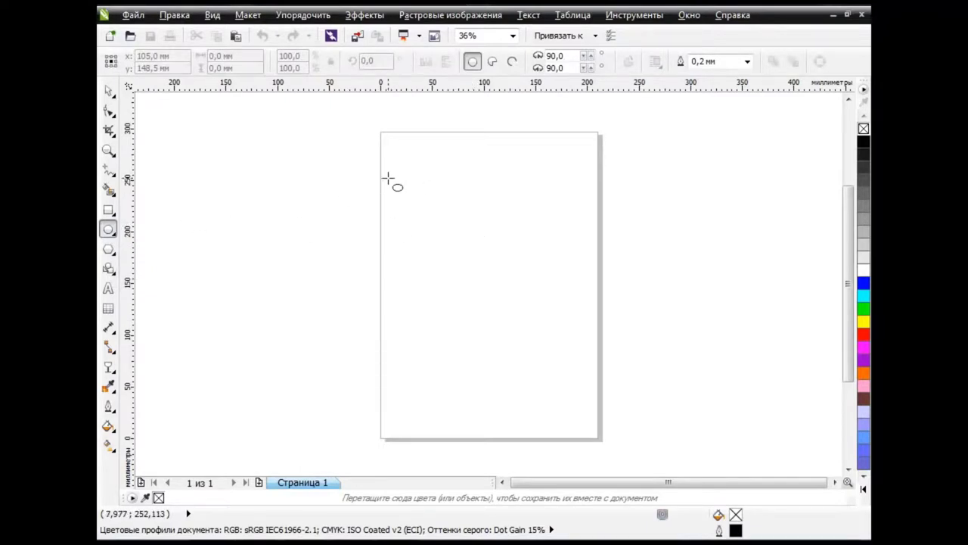
{"action": "left_click_drag", "start_coordinate": [387, 178], "coordinate": [595, 380]}
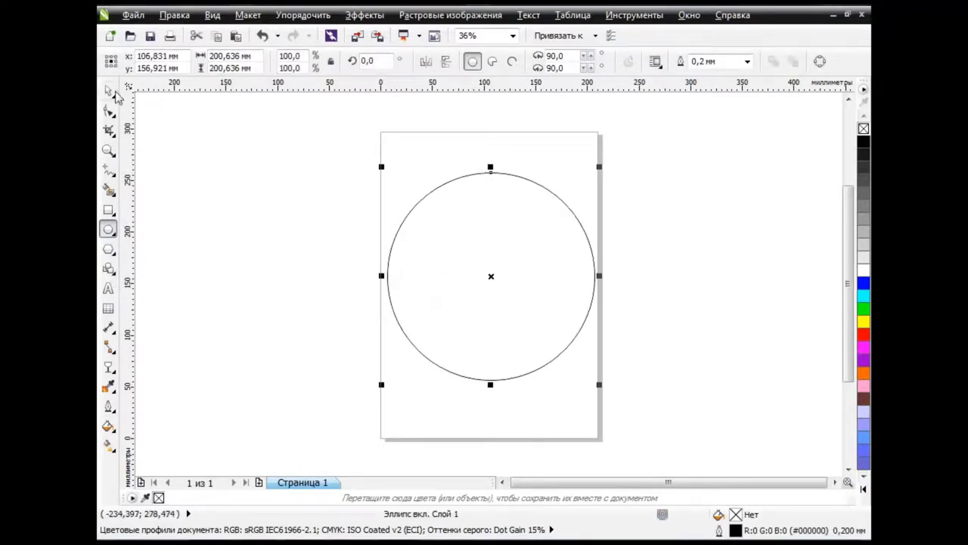
{"action": "key", "text": "space"}
{"action": "left_click", "coordinate": [488, 289]}
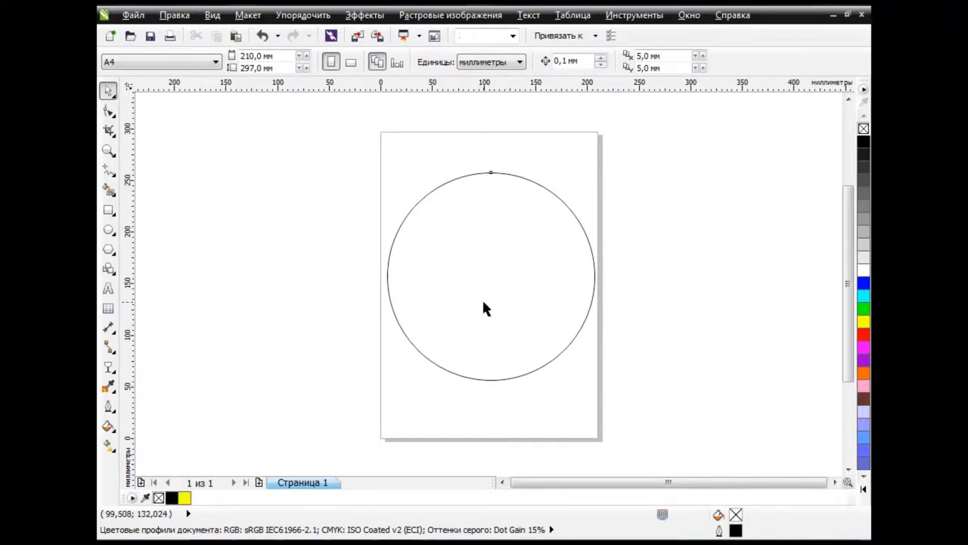
{"action": "key", "text": "Tab"}
{"action": "left_click_drag", "start_coordinate": [491, 276], "coordinate": [491, 256]}
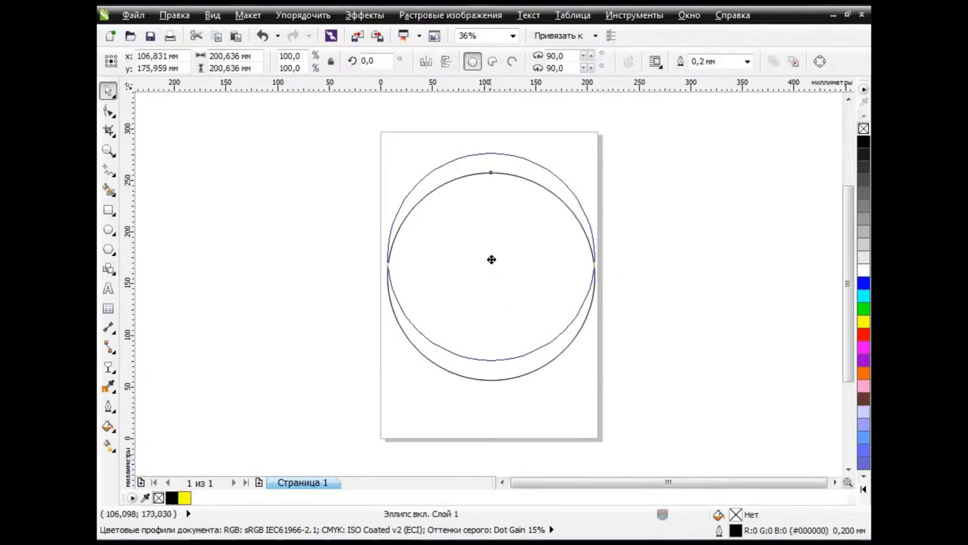
{"action": "left_click", "coordinate": [611, 295]}
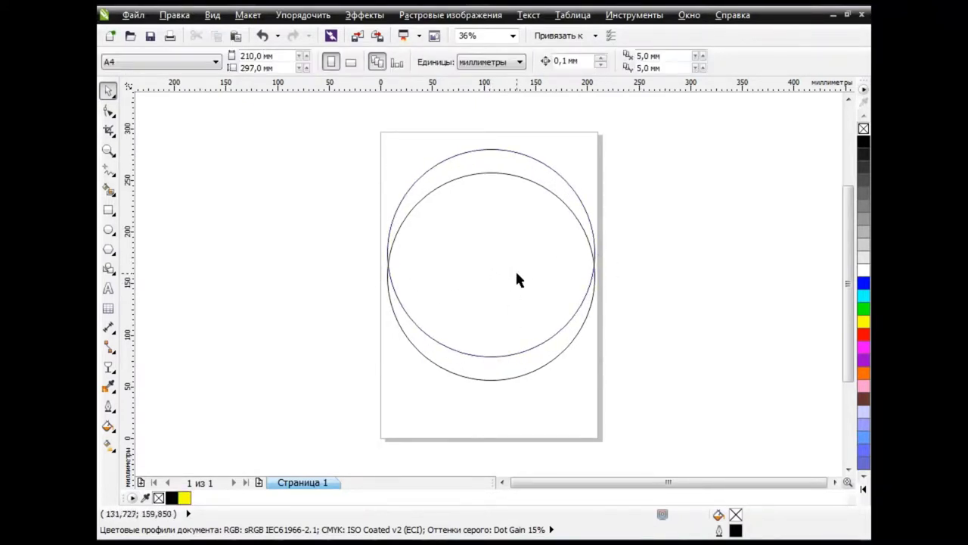
{"action": "key", "text": "Tab"}
{"action": "left_click_drag", "start_coordinate": [495, 255], "coordinate": [497, 256]}
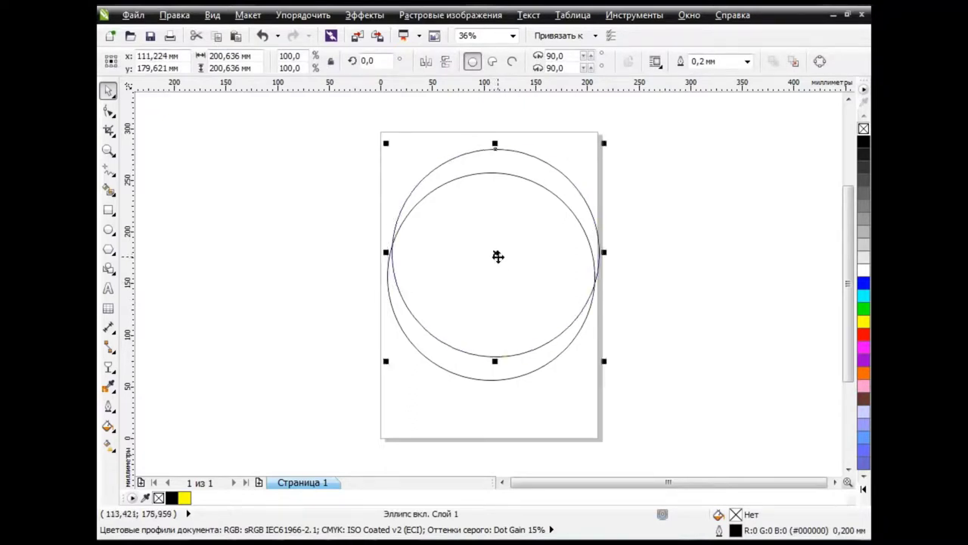
Smart Fill the lower crescent between the circles black, then delete the upper copy
{"action": "left_click", "coordinate": [626, 316]}
{"action": "left_click", "coordinate": [109, 189]}
{"action": "left_click", "coordinate": [440, 350]}
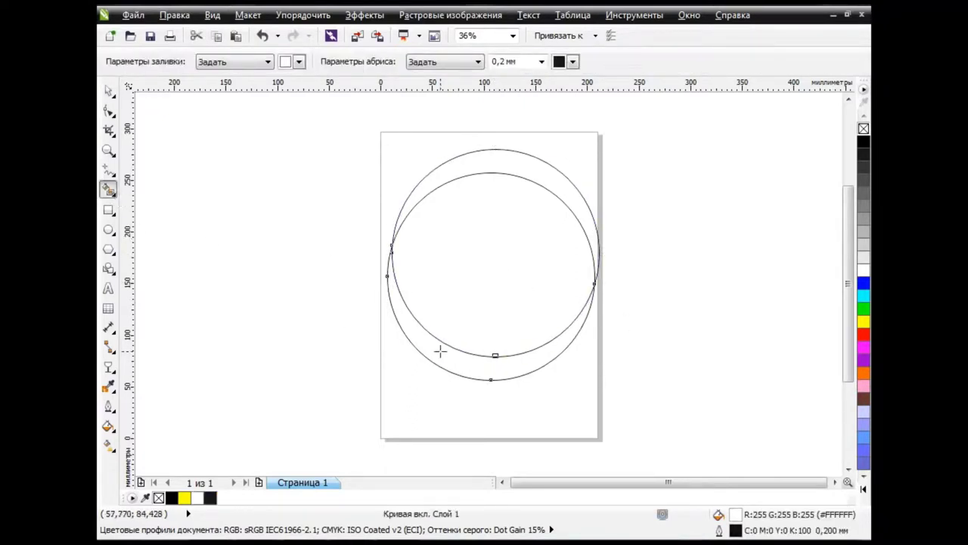
{"action": "left_click", "coordinate": [863, 142]}
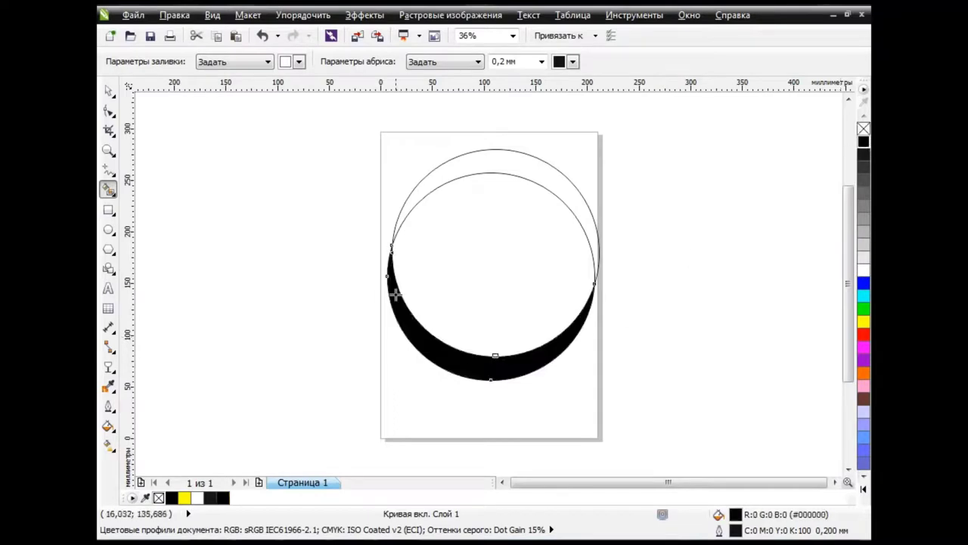
{"action": "left_click", "coordinate": [108, 91]}
{"action": "left_click", "coordinate": [568, 190]}
{"action": "key", "text": "Delete"}
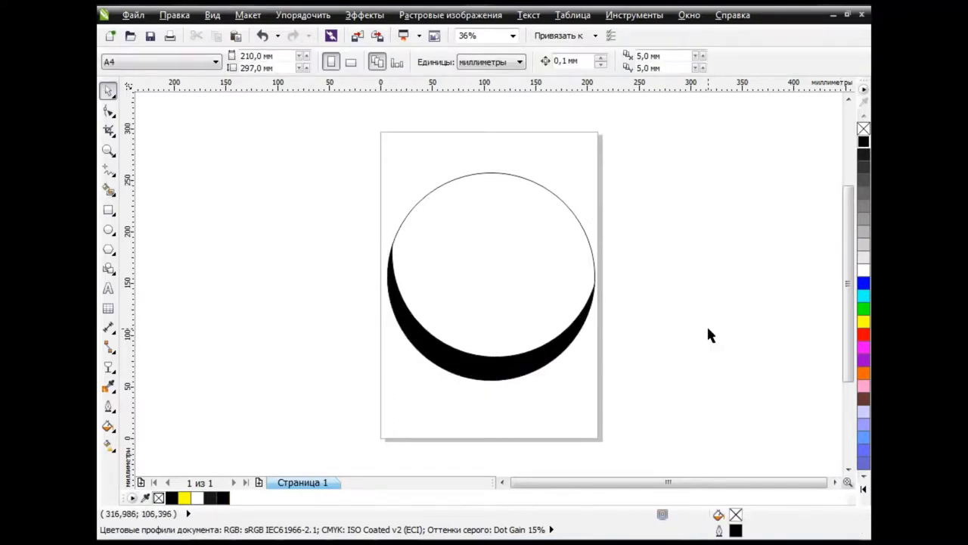
Shrink the circle and crescent to about 113 mm and move them off-page, upper left
{"action": "left_click_drag", "start_coordinate": [342, 139], "coordinate": [679, 449]}
{"action": "left_click_drag", "start_coordinate": [597, 384], "coordinate": [509, 294]}
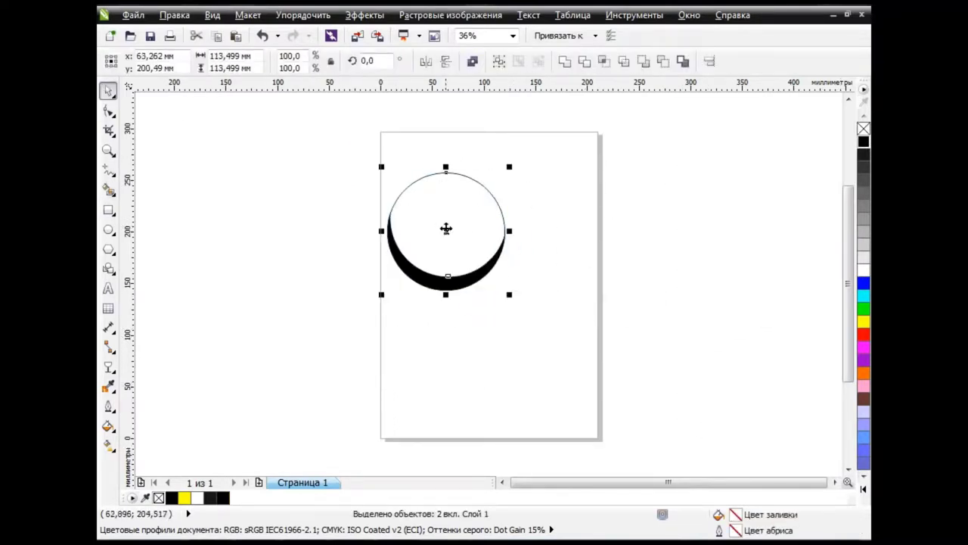
{"action": "left_click_drag", "start_coordinate": [446, 228], "coordinate": [212, 173]}
{"action": "left_click", "coordinate": [657, 316]}
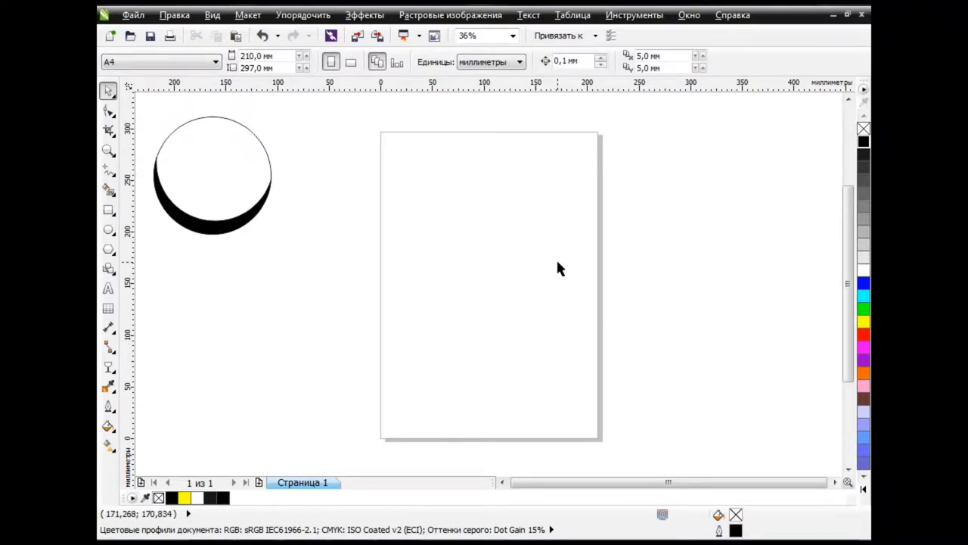
Draw a large ellipse across the page and move it higher
{"action": "left_click", "coordinate": [109, 230]}
{"action": "left_click_drag", "start_coordinate": [373, 215], "coordinate": [598, 402]}
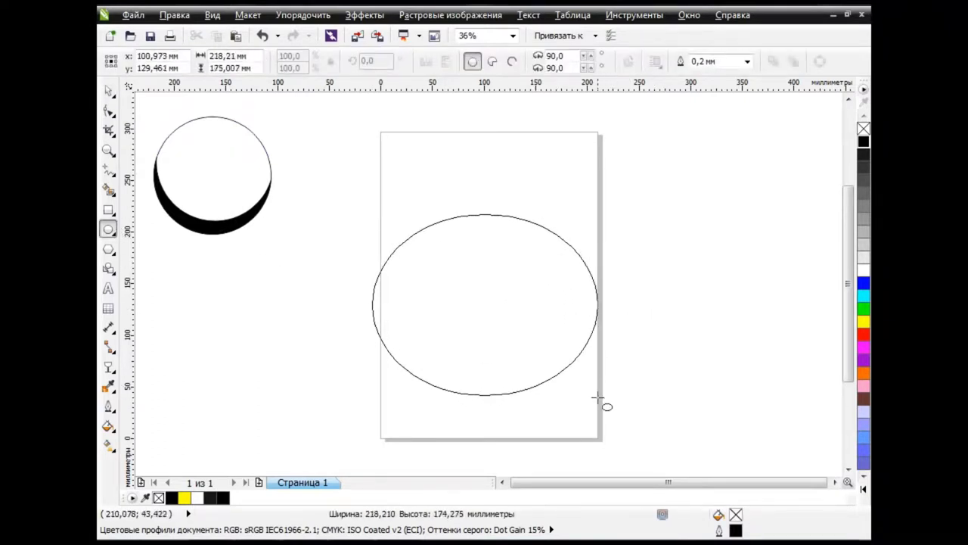
{"action": "left_click_drag", "start_coordinate": [488, 300], "coordinate": [485, 245]}
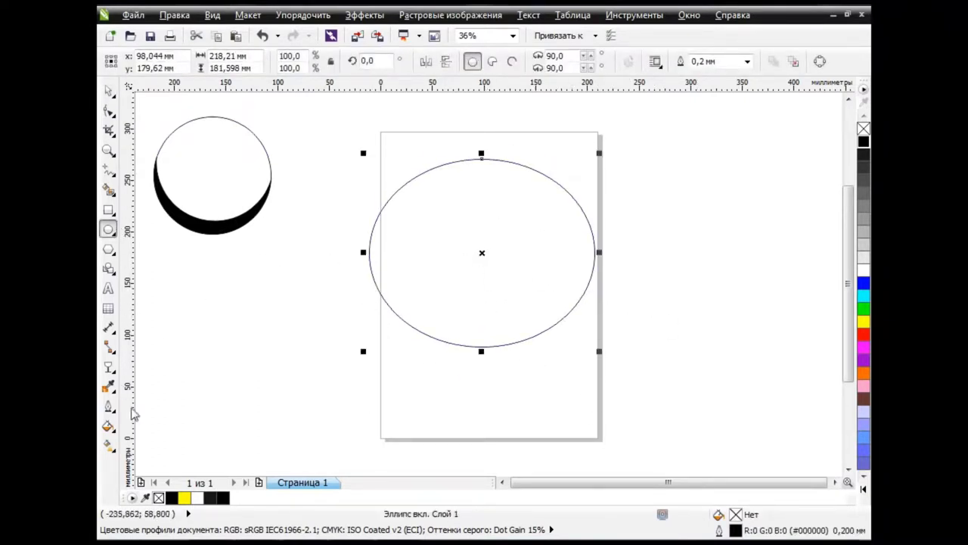
Fill the ellipse with a radial fountain fill running from grey to near-white
{"action": "left_click", "coordinate": [108, 426]}
{"action": "left_click", "coordinate": [216, 335]}
{"action": "left_click", "coordinate": [399, 152]}
{"action": "left_click", "coordinate": [409, 174]}
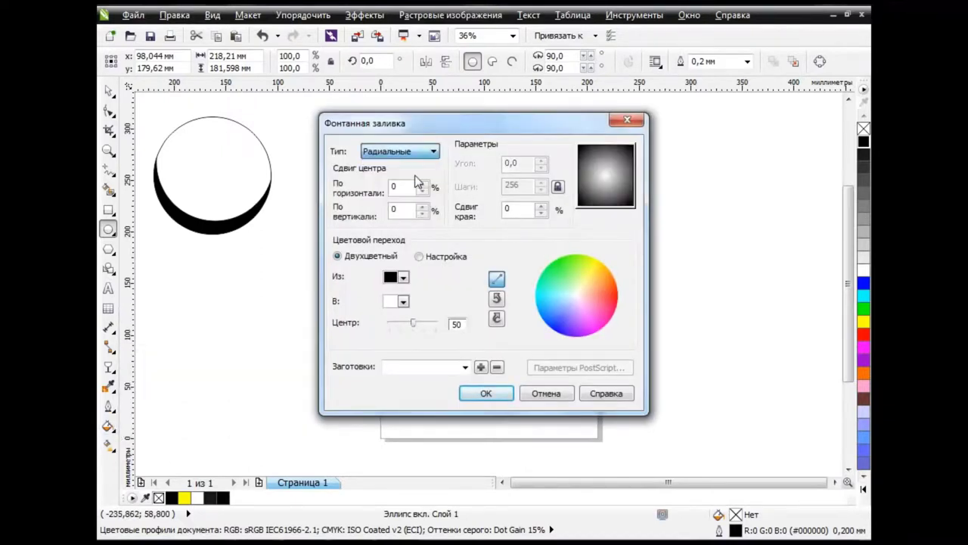
{"action": "left_click", "coordinate": [403, 302]}
{"action": "left_click", "coordinate": [428, 333]}
{"action": "left_click", "coordinate": [404, 277]}
{"action": "left_click", "coordinate": [453, 296]}
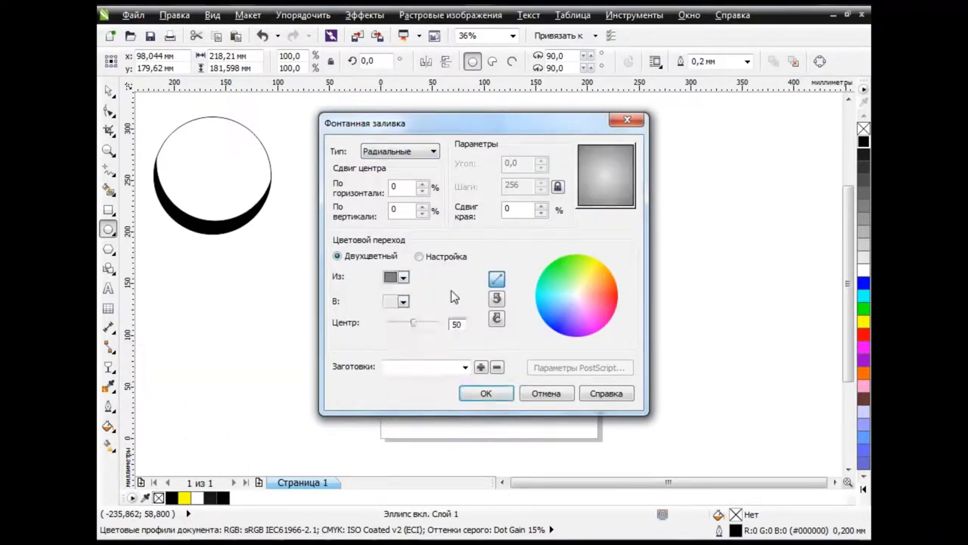
{"action": "left_click", "coordinate": [485, 394]}
Use the Interactive Fill tool to stretch the gradient outward and add a colour node
{"action": "left_click", "coordinate": [117, 452]}
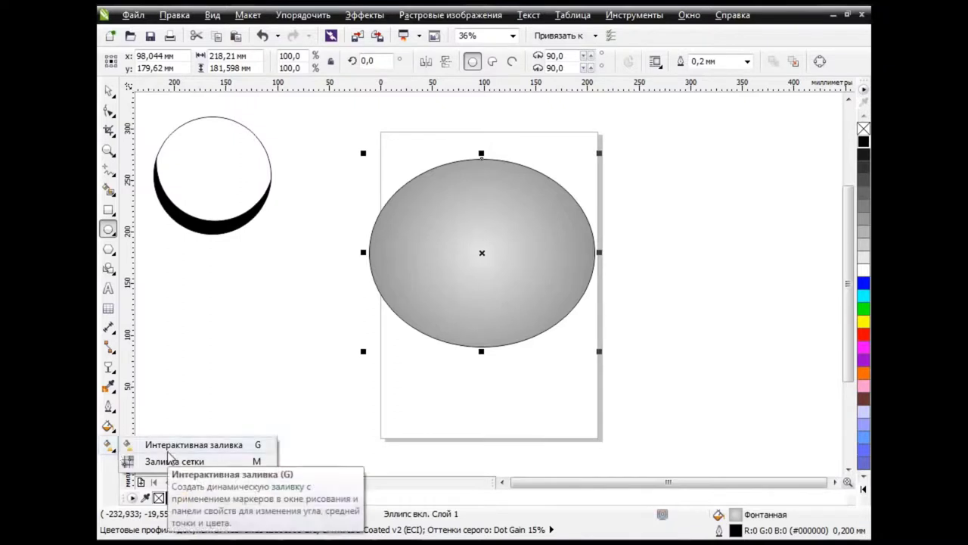
{"action": "left_click", "coordinate": [152, 445]}
{"action": "left_click_drag", "start_coordinate": [575, 252], "coordinate": [579, 299]}
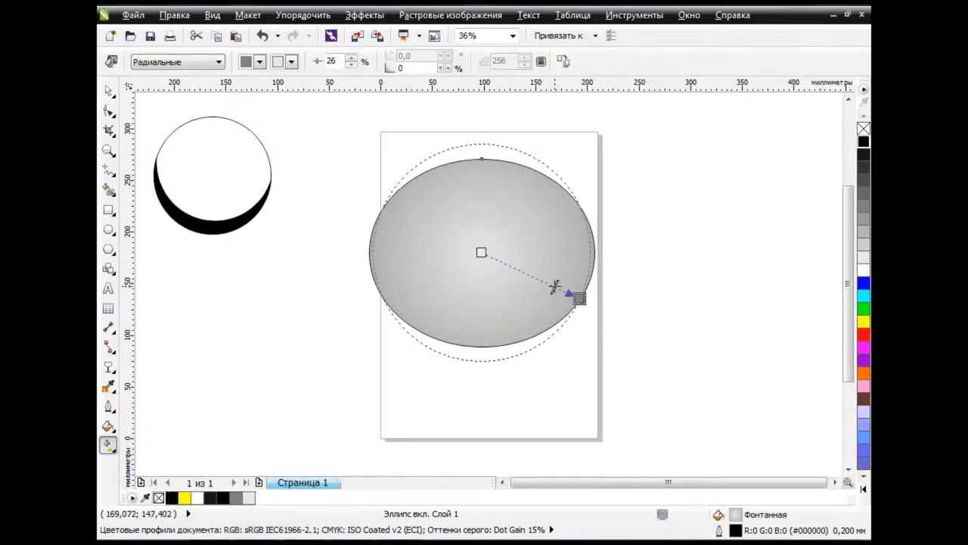
{"action": "mouse_move", "coordinate": [518, 270]}
{"action": "left_mouse_down"}
{"action": "mouse_move", "coordinate": [560, 288]}
{"action": "mouse_move", "coordinate": [551, 288]}
{"action": "left_mouse_up"}
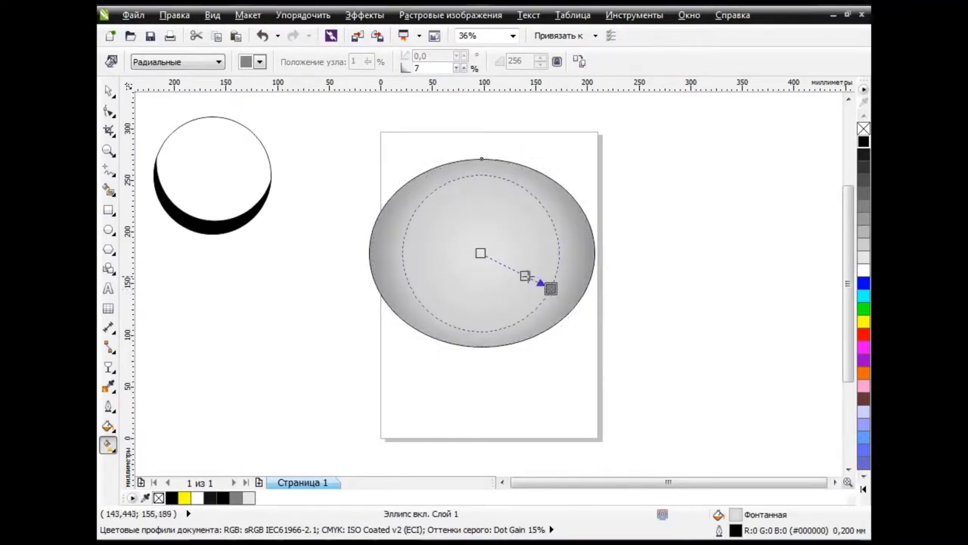
{"action": "double_click", "coordinate": [536, 280]}
{"action": "left_click", "coordinate": [480, 253]}
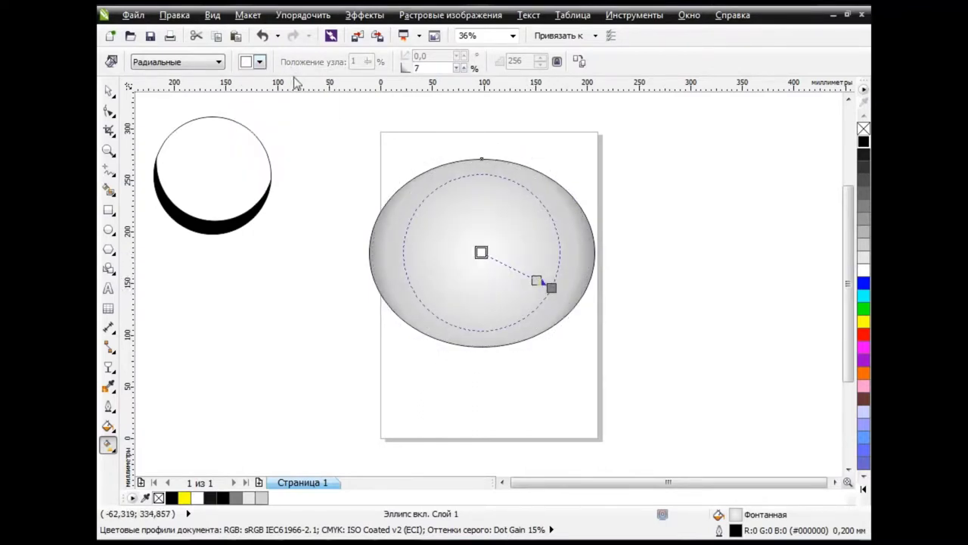
Reselect the ellipse and pull the gradient's outer node slightly inward
{"action": "left_click", "coordinate": [100, 91]}
{"action": "left_click", "coordinate": [578, 390]}
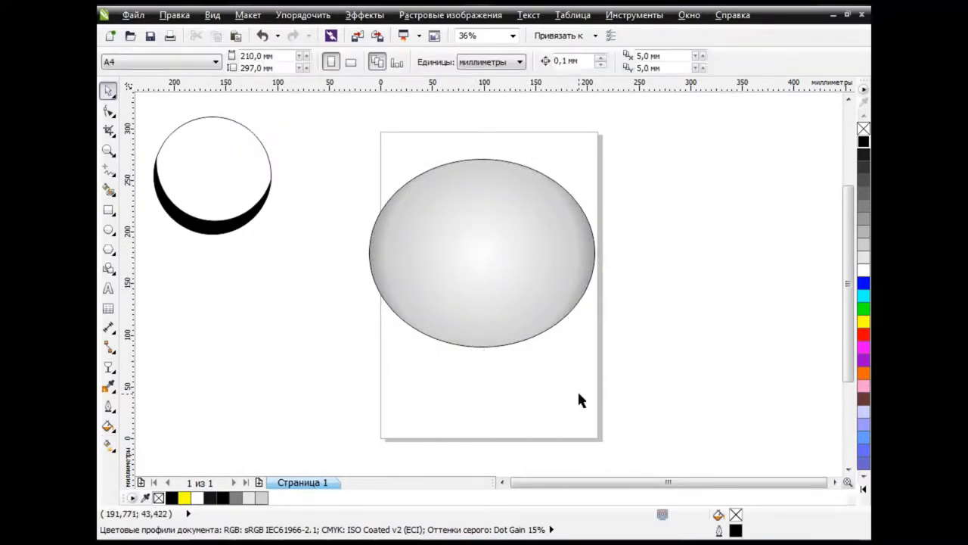
{"action": "left_click", "coordinate": [512, 350]}
{"action": "key", "text": "g"}
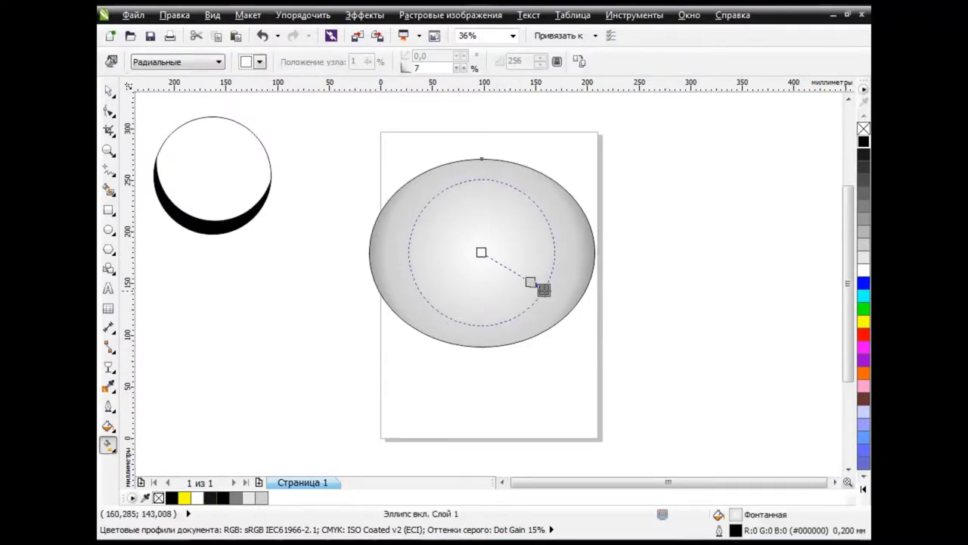
{"action": "left_click_drag", "start_coordinate": [544, 290], "coordinate": [541, 283]}
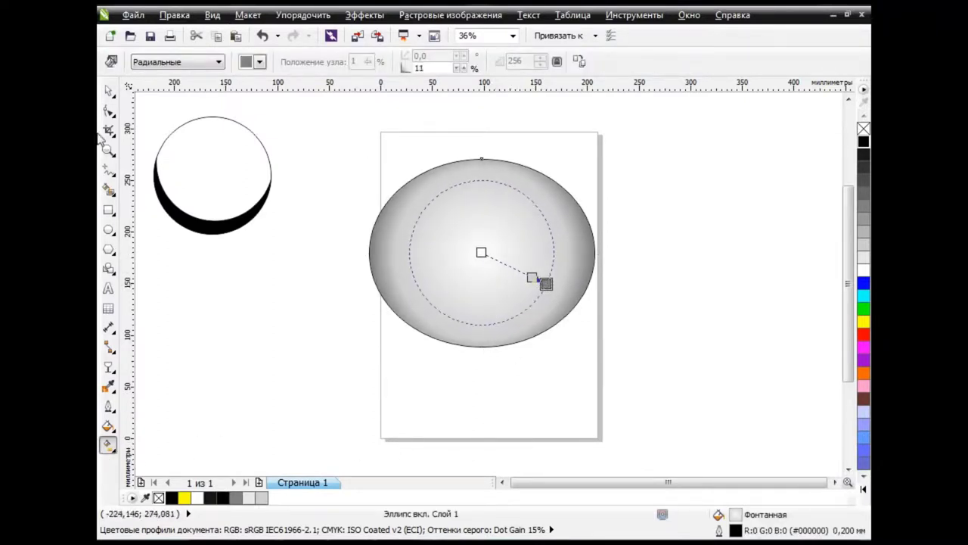
{"action": "key", "text": "space"}
{"action": "left_click", "coordinate": [566, 457]}
Draw a circle in the ellipse's lower right plus a smaller concentric copy
{"action": "left_click", "coordinate": [112, 232]}
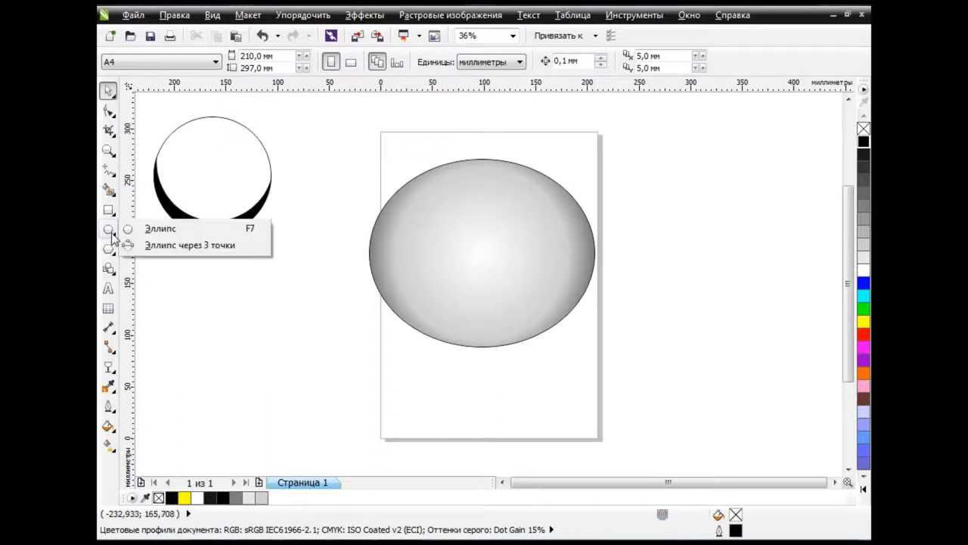
{"action": "left_click", "coordinate": [145, 226]}
{"action": "left_click_drag", "start_coordinate": [470, 238], "coordinate": [564, 330]}
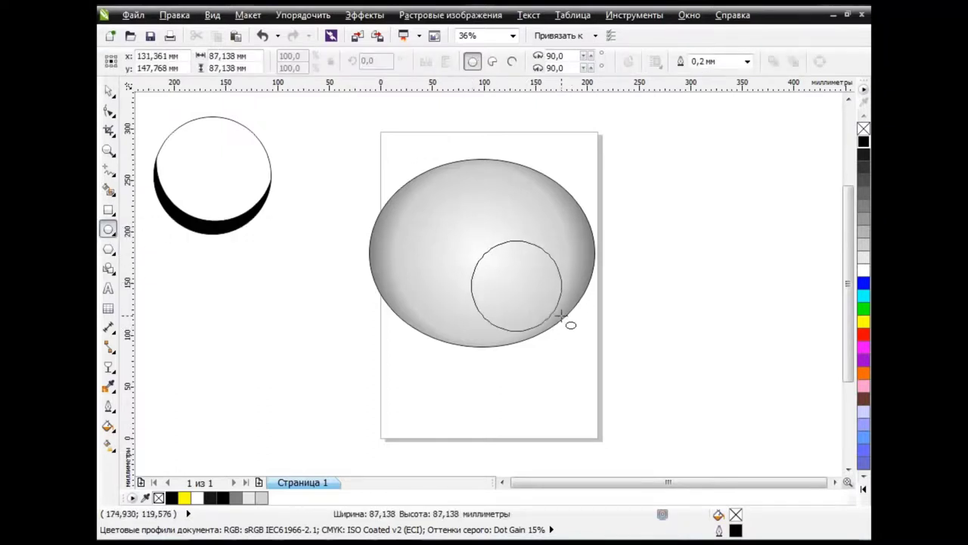
{"action": "left_click_drag", "start_coordinate": [515, 281], "coordinate": [516, 284]}
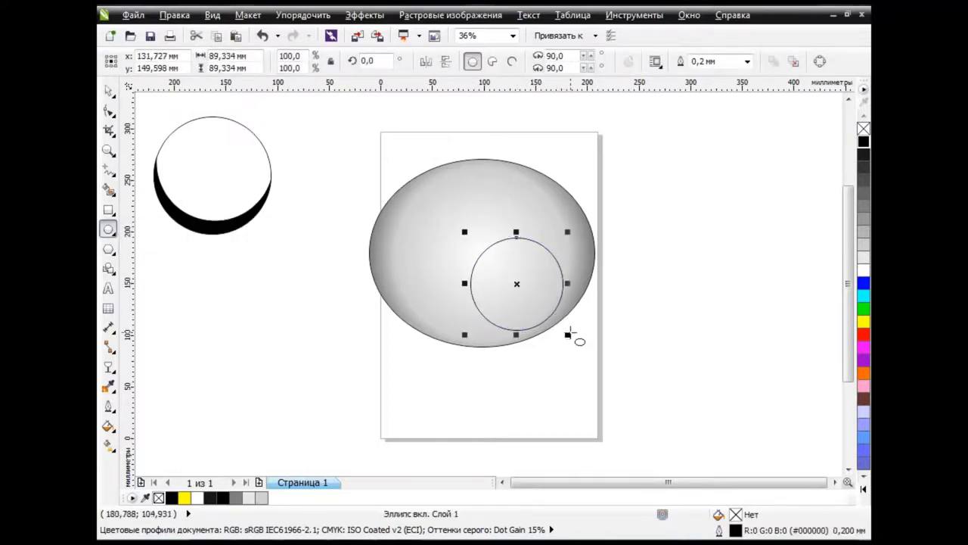
{"action": "left_click_drag", "start_coordinate": [569, 234], "coordinate": [537, 261]}
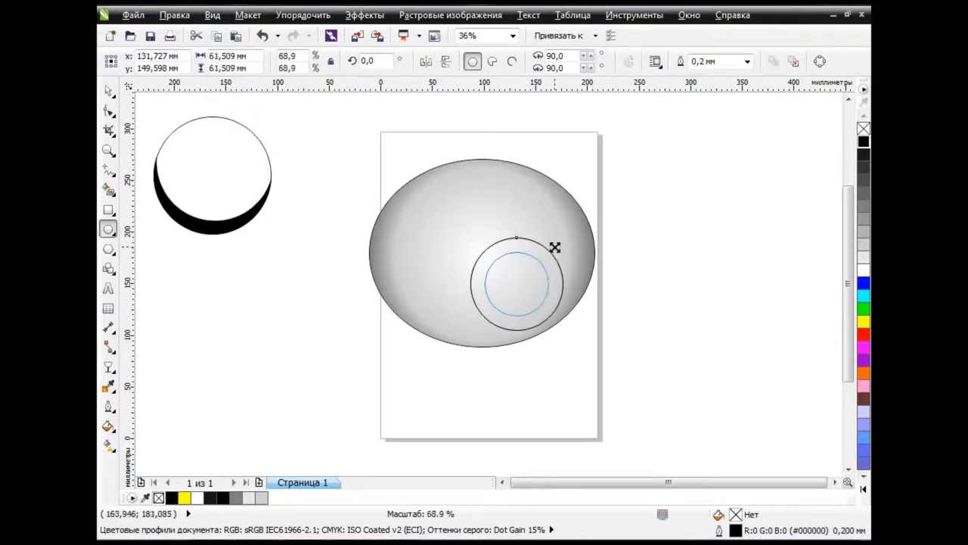
Fill the inner pupil circle black and select the outer eye circle
{"action": "key", "text": "space"}
{"action": "left_click", "coordinate": [308, 331]}
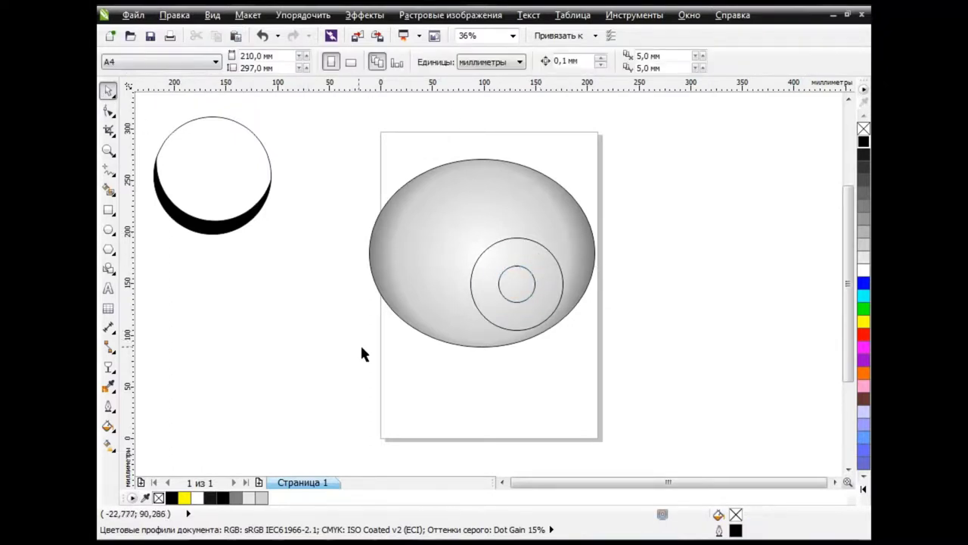
{"action": "left_click", "coordinate": [515, 287]}
{"action": "left_click", "coordinate": [863, 141]}
{"action": "key", "text": "Escape"}
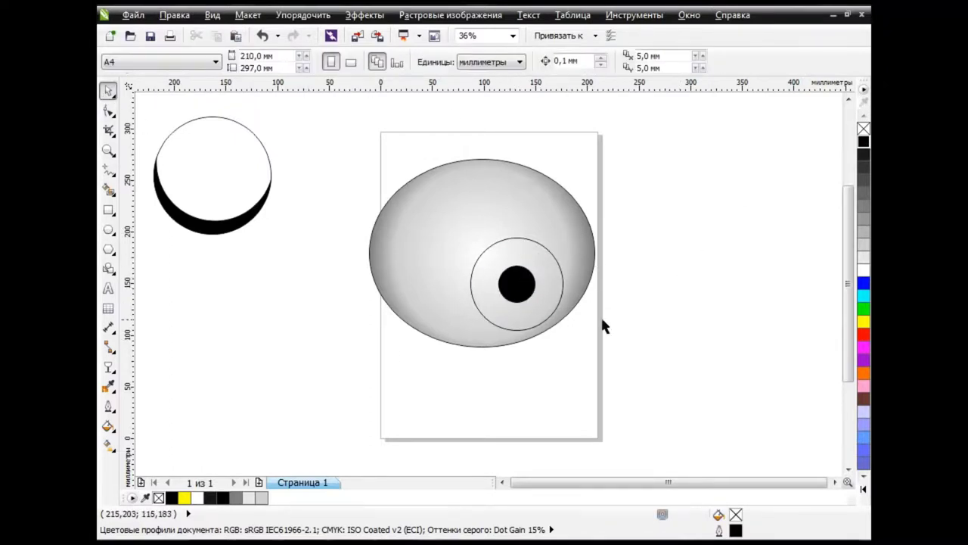
{"action": "left_click", "coordinate": [555, 271]}
{"action": "left_click", "coordinate": [108, 426]}
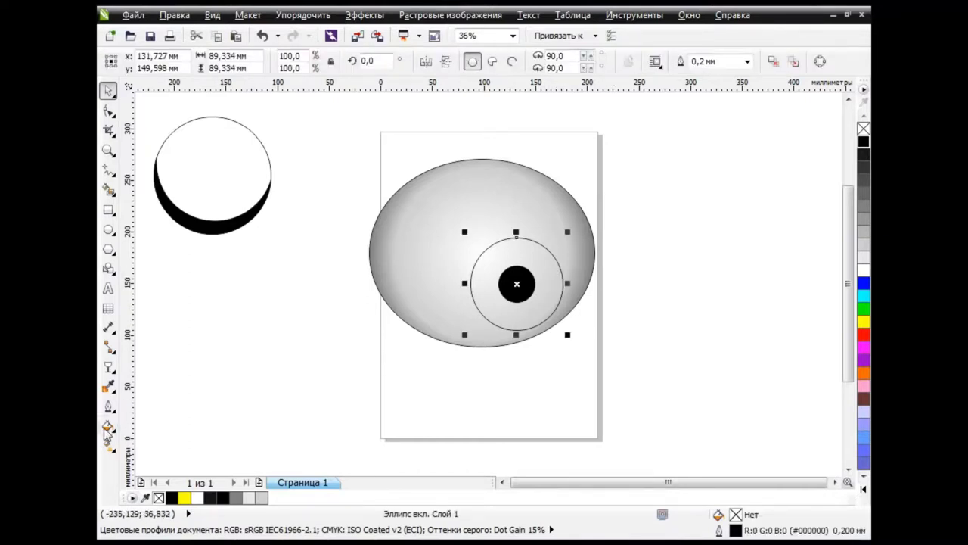
Set the iris fill to a custom radial gradient, trying brown-to-dark-red stops
{"action": "left_click", "coordinate": [399, 151]}
{"action": "left_click", "coordinate": [382, 172]}
{"action": "left_click", "coordinate": [420, 256]}
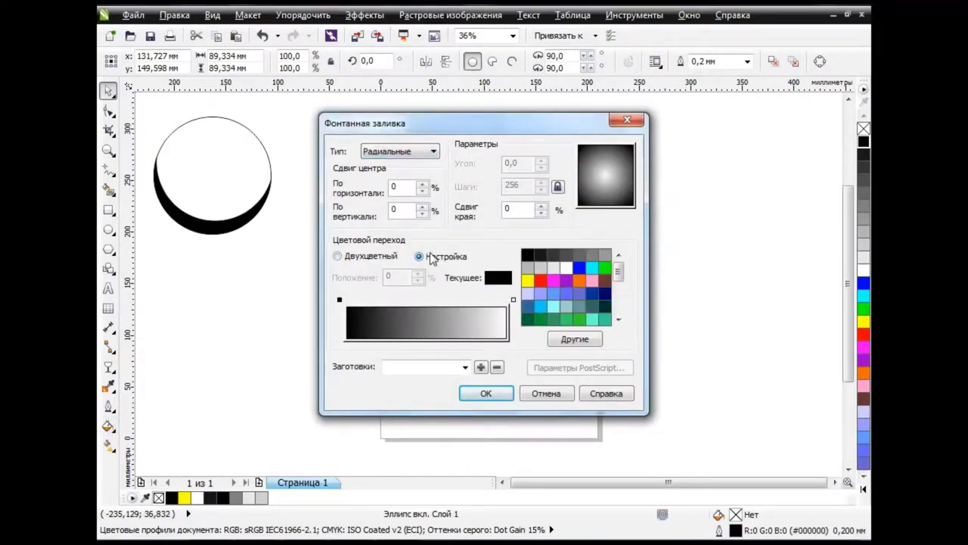
{"action": "left_click", "coordinate": [606, 280]}
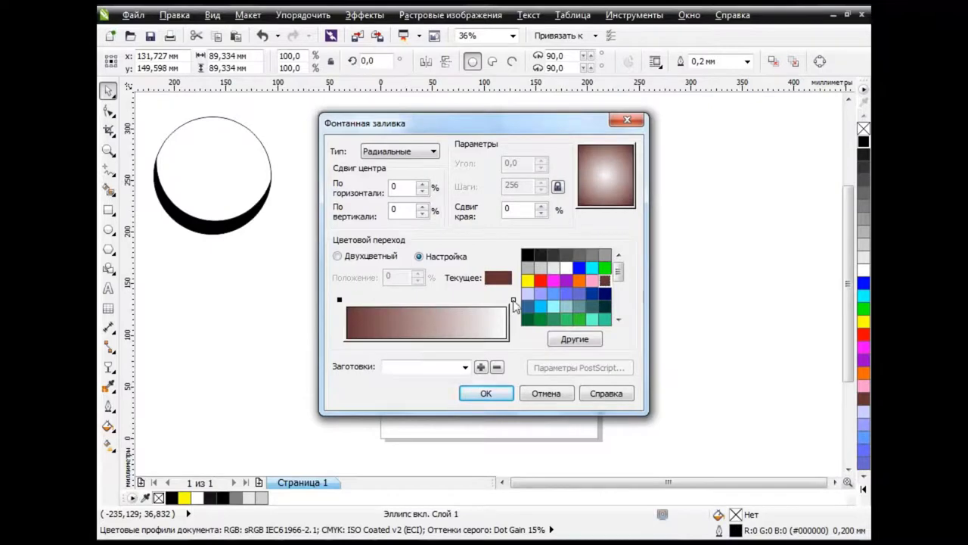
{"action": "left_click", "coordinate": [513, 300]}
{"action": "left_click_drag", "start_coordinate": [619, 270], "coordinate": [619, 295]}
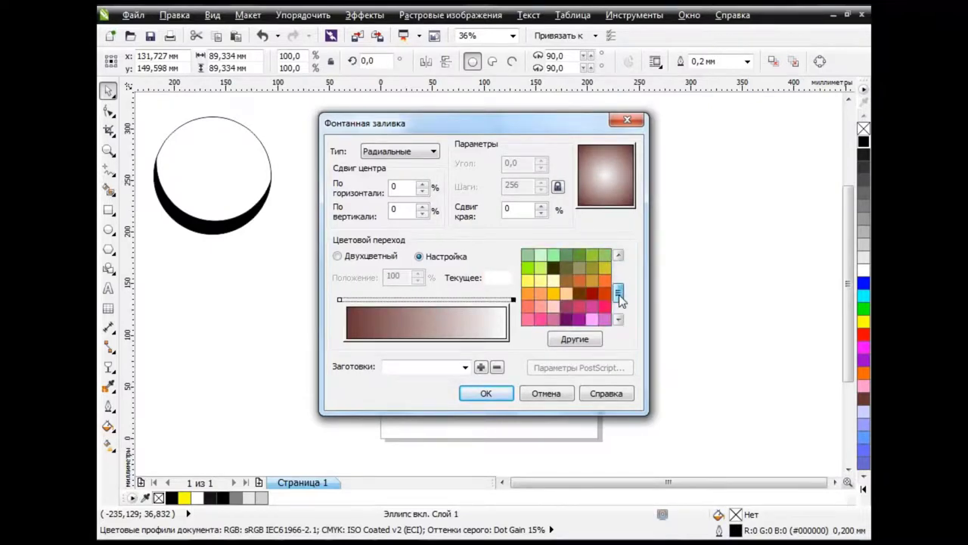
{"action": "left_click", "coordinate": [591, 293]}
{"action": "double_click", "coordinate": [459, 299]}
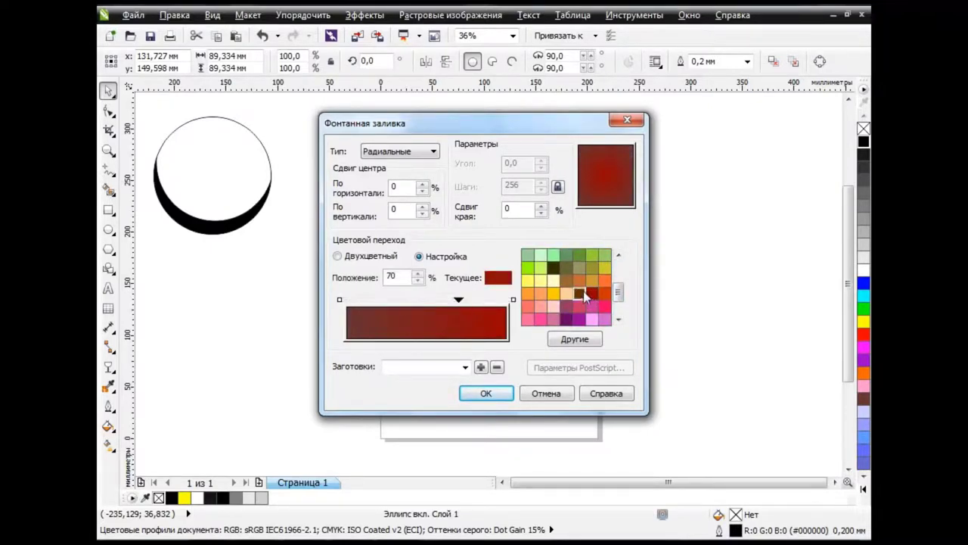
{"action": "double_click", "coordinate": [459, 301]}
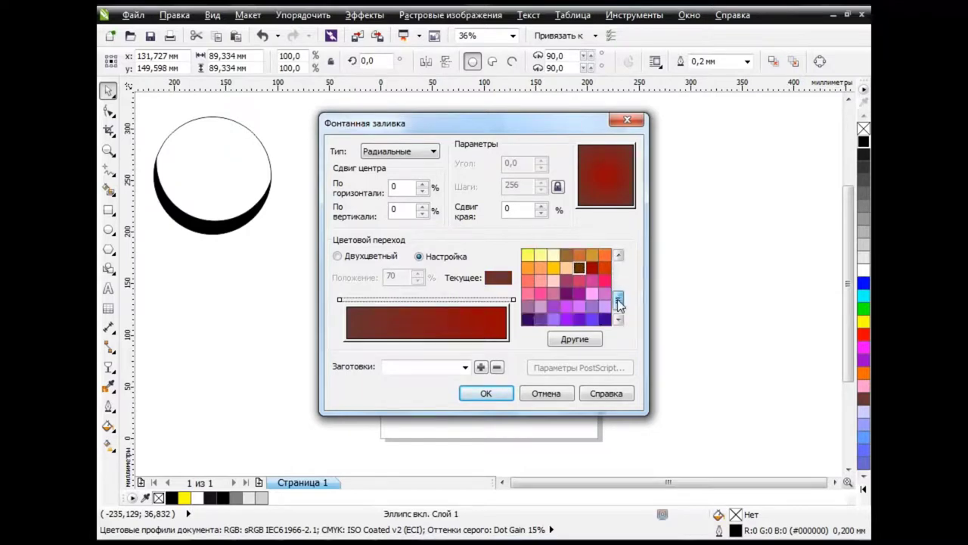
{"action": "left_click_drag", "start_coordinate": [619, 293], "coordinate": [618, 265]}
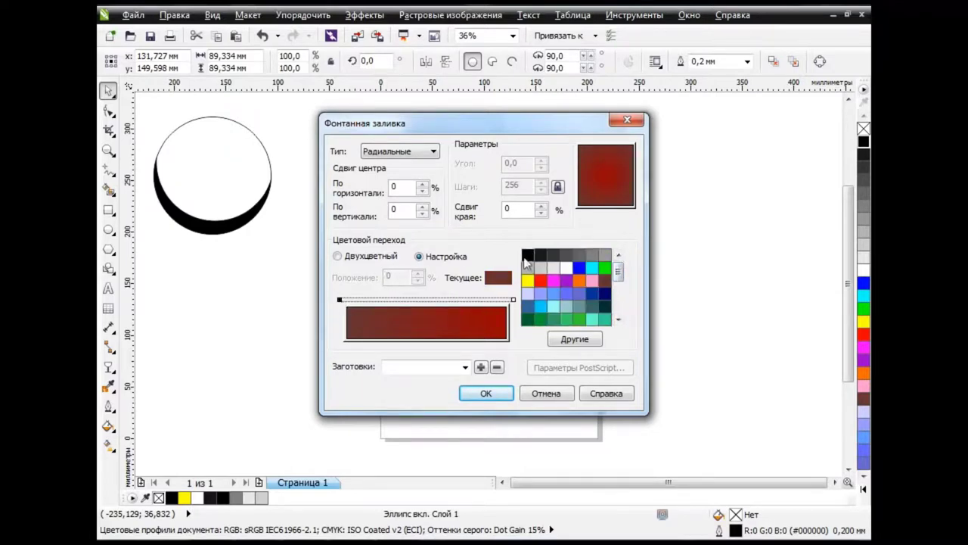
Make the gradient run black to red with a dark-red middle stop near 72%
{"action": "left_click", "coordinate": [527, 257]}
{"action": "left_click", "coordinate": [513, 300]}
{"action": "left_click", "coordinate": [540, 281]}
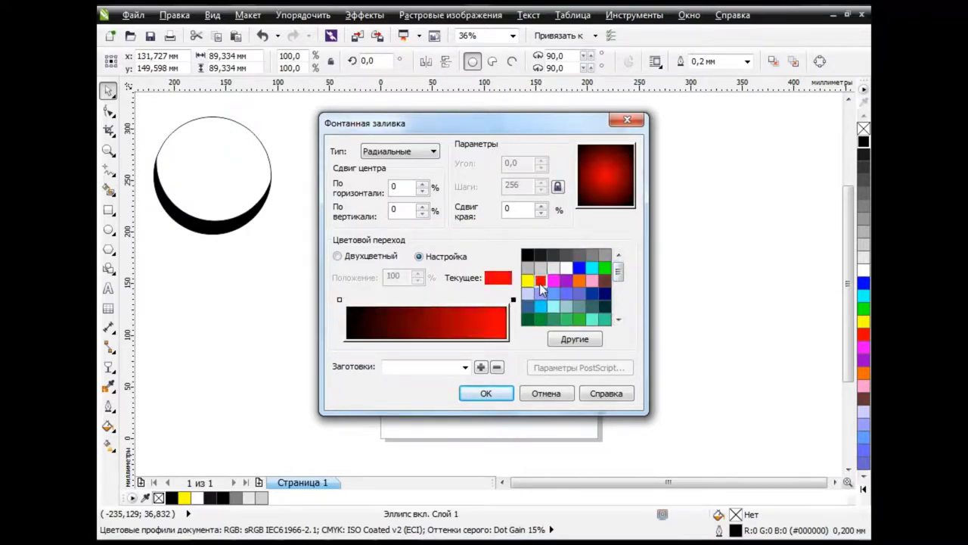
{"action": "double_click", "coordinate": [472, 300]}
{"action": "left_click_drag", "start_coordinate": [471, 300], "coordinate": [463, 299]}
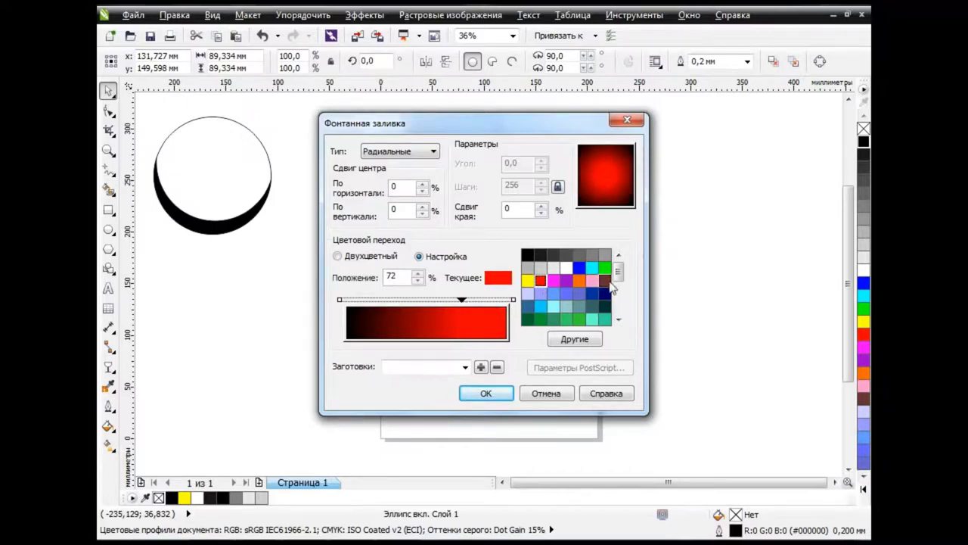
{"action": "left_click_drag", "start_coordinate": [618, 270], "coordinate": [618, 292]}
{"action": "left_click", "coordinate": [592, 295]}
{"action": "left_click", "coordinate": [513, 300]}
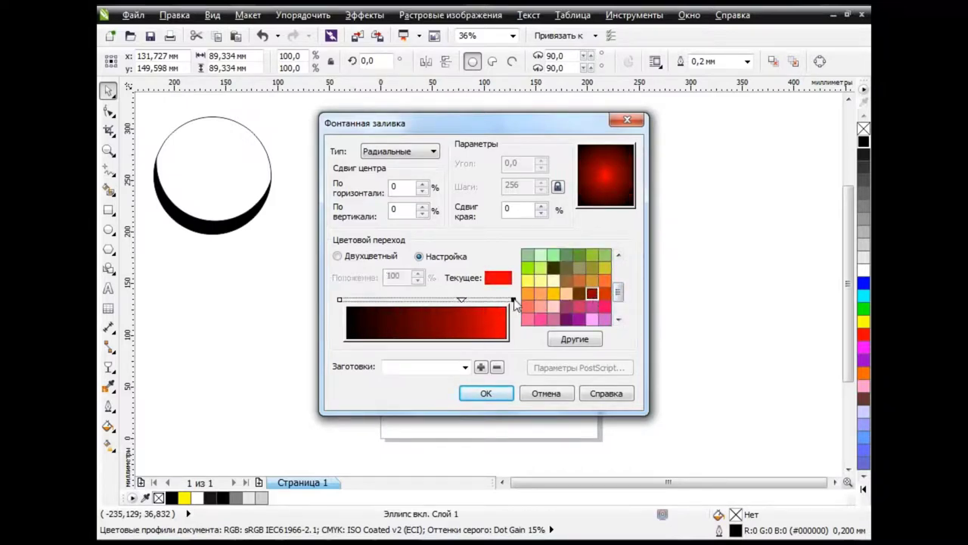
{"action": "left_click", "coordinate": [605, 294]}
{"action": "left_click_drag", "start_coordinate": [461, 299], "coordinate": [452, 300]}
{"action": "left_click", "coordinate": [513, 300]}
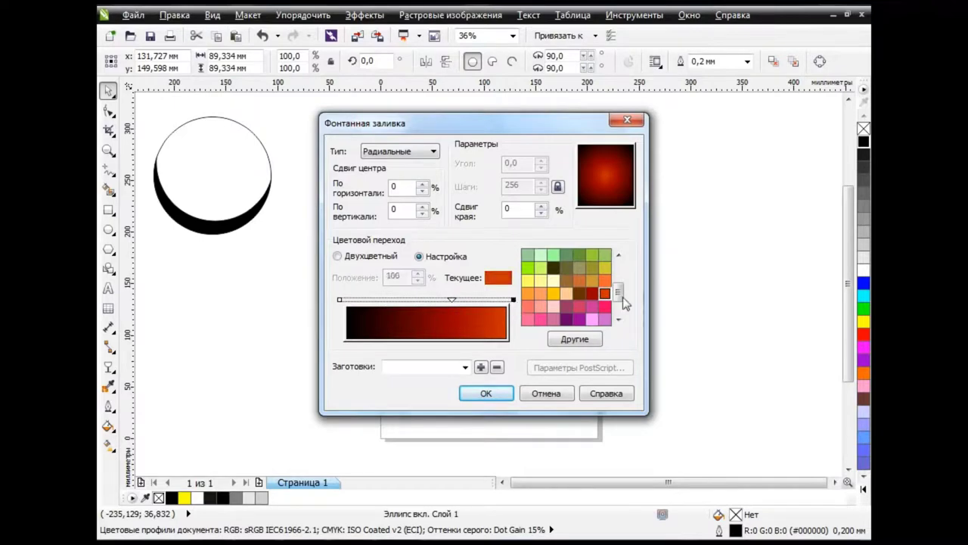
Set a deep dark-red end colour, apply the radial fill, and tweak it interactively
{"action": "scroll", "coordinate": [542, 287], "scroll_direction": "up", "scroll_amount": 3}
{"action": "left_click", "coordinate": [568, 342]}
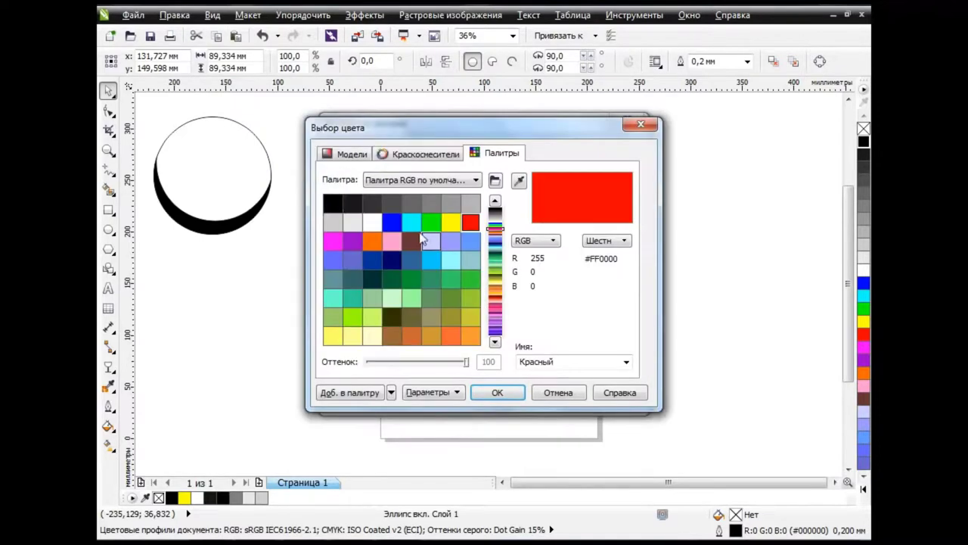
{"action": "left_click", "coordinate": [351, 154]}
{"action": "left_click", "coordinate": [476, 299]}
{"action": "left_click", "coordinate": [499, 392]}
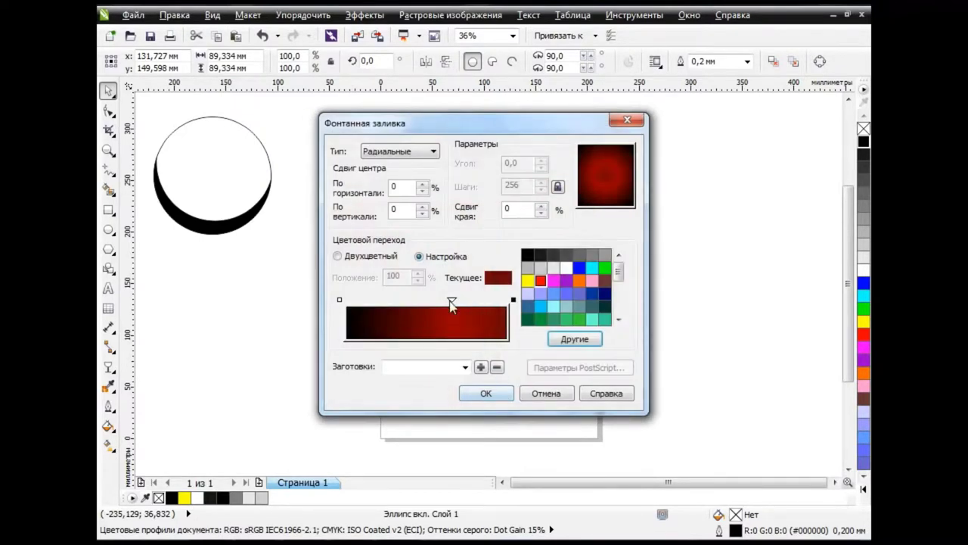
{"action": "left_click", "coordinate": [488, 394]}
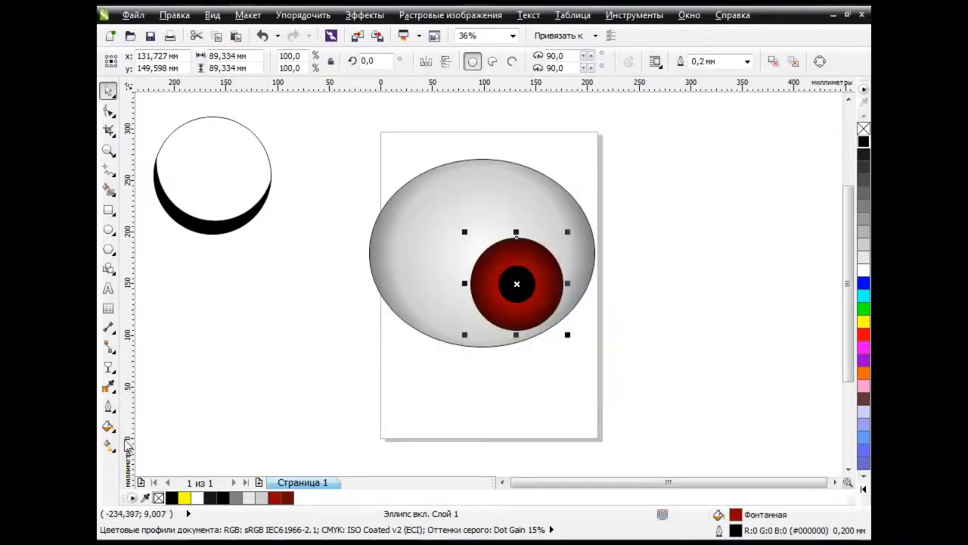
{"action": "key", "text": "g"}
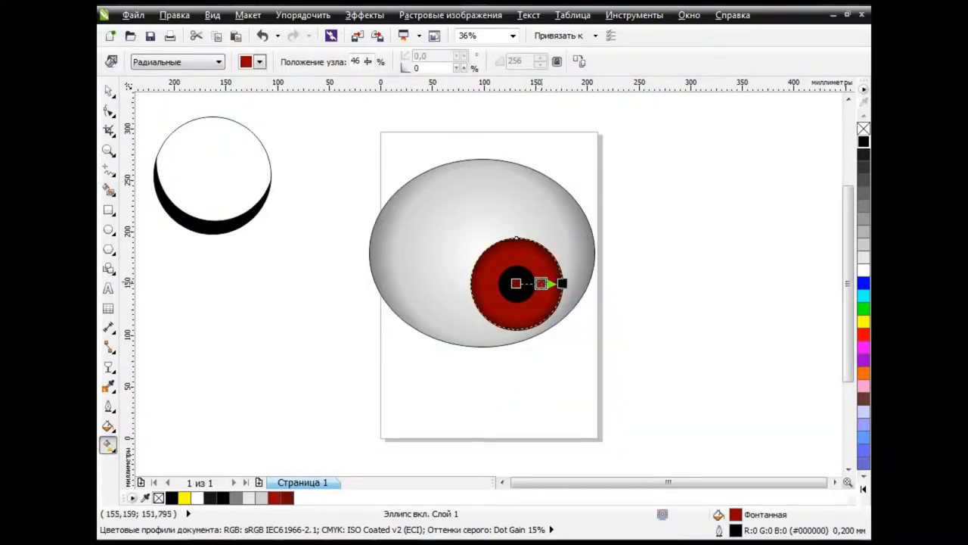
{"action": "left_click", "coordinate": [108, 90]}
{"action": "left_click", "coordinate": [333, 306]}
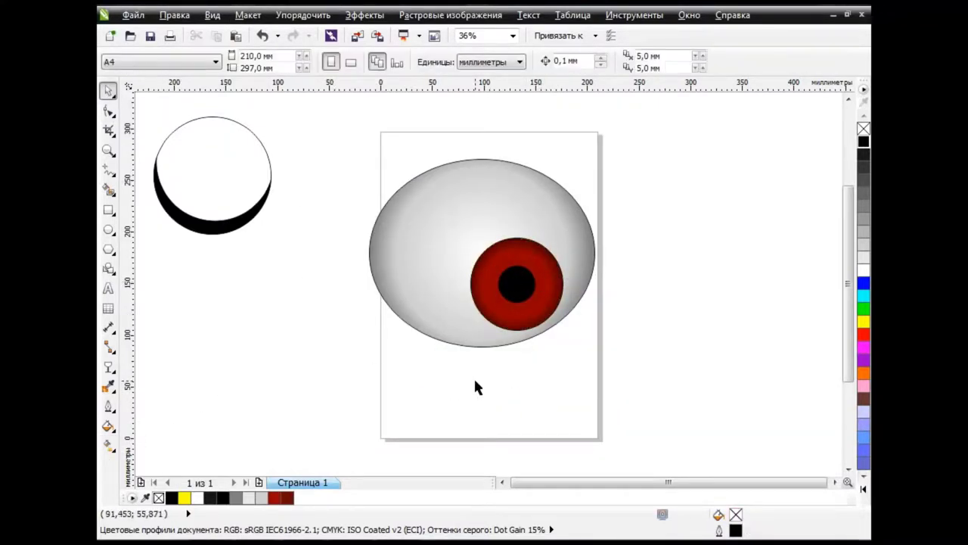
Draw a small white circle over the pupil and give it uniform transparency
{"action": "key", "text": "F7"}
{"action": "left_click_drag", "start_coordinate": [476, 244], "coordinate": [526, 294]}
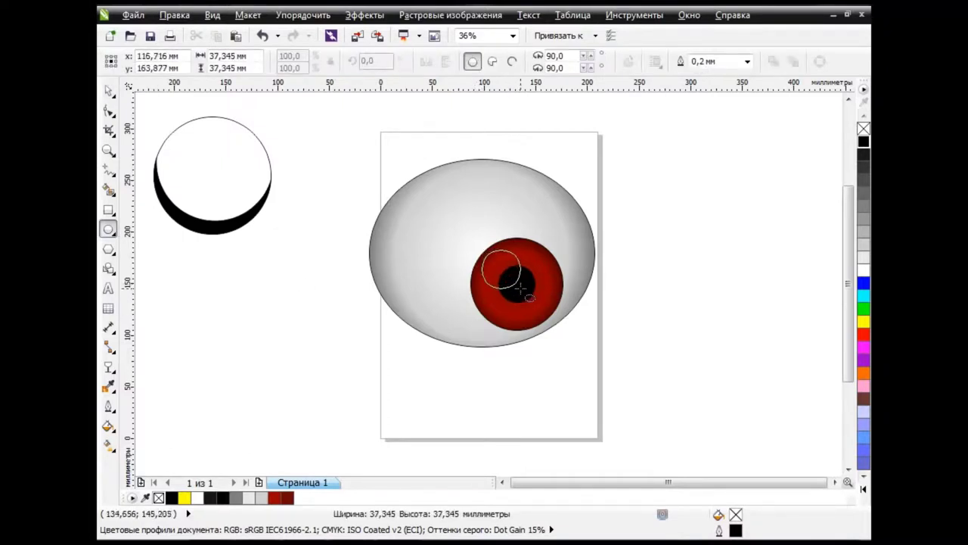
{"action": "left_click", "coordinate": [863, 270]}
{"action": "left_click", "coordinate": [108, 366]}
{"action": "left_click", "coordinate": [175, 467]}
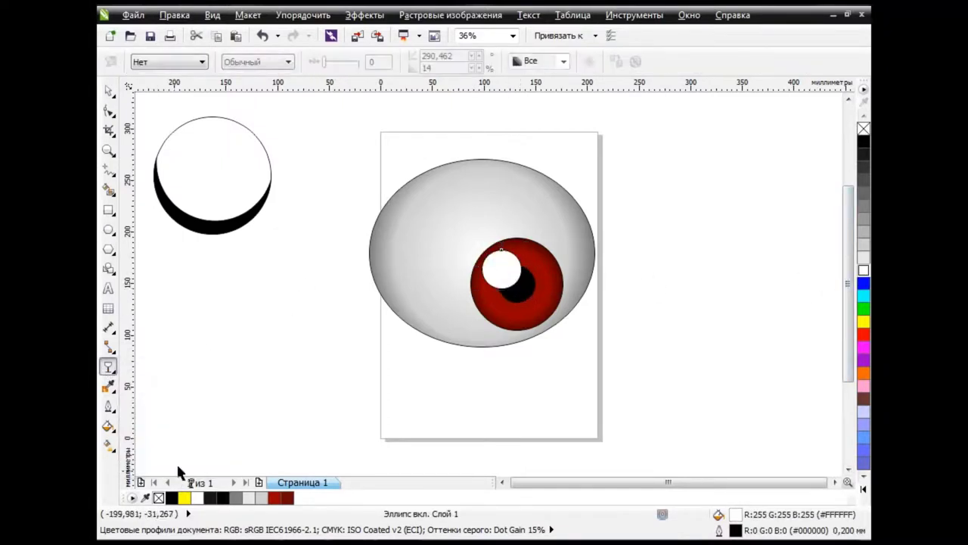
{"action": "left_click", "coordinate": [201, 62]}
{"action": "left_click", "coordinate": [162, 86]}
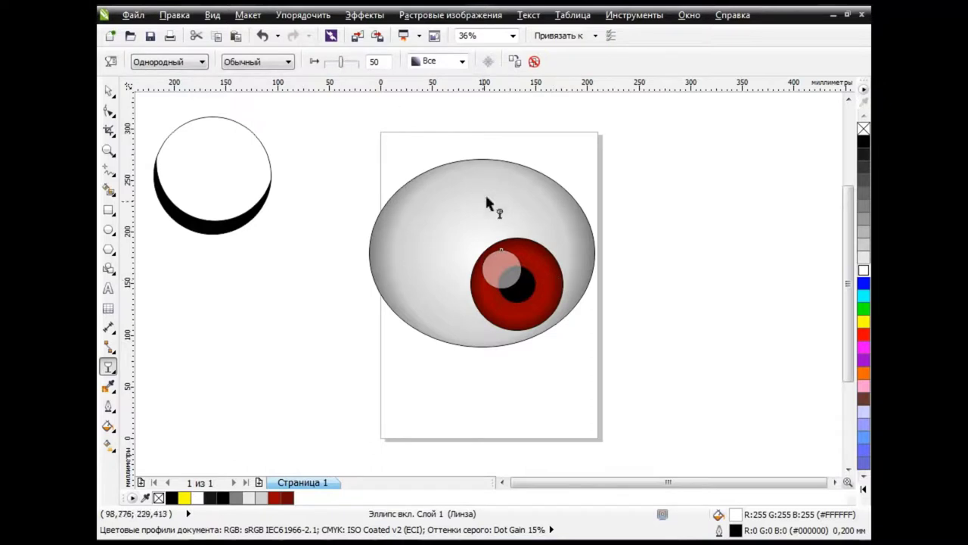
{"action": "key", "text": "space"}
{"action": "left_click", "coordinate": [401, 250]}
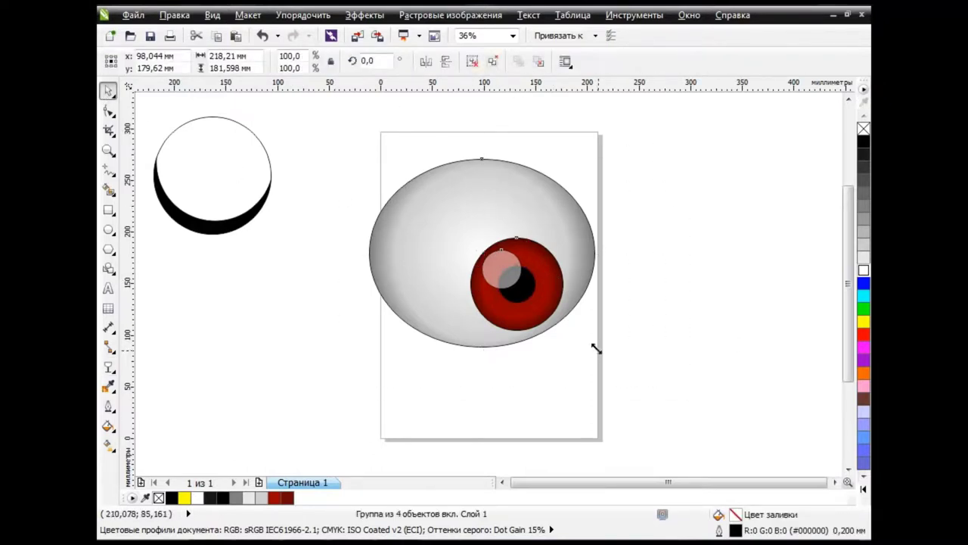
Shrink the eye to about half size and enlarge the face circle and crescent onto the page
{"action": "left_click_drag", "start_coordinate": [596, 348], "coordinate": [479, 250]}
{"action": "left_click", "coordinate": [205, 162]}
{"action": "left_click_drag", "start_coordinate": [277, 239], "coordinate": [432, 394]}
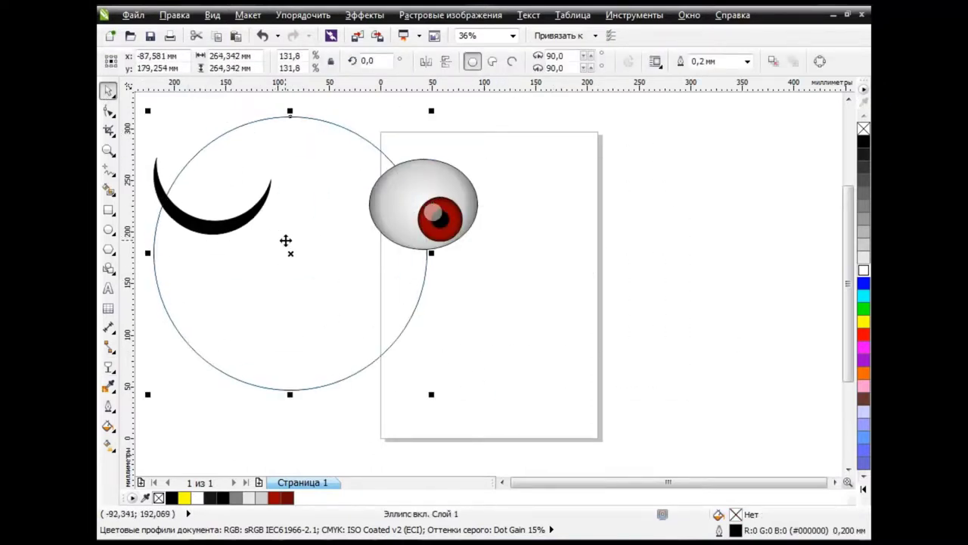
{"action": "left_click", "coordinate": [262, 36]}
{"action": "left_click_drag", "start_coordinate": [140, 98], "coordinate": [292, 274]}
{"action": "mouse_move", "coordinate": [277, 240]}
{"action": "left_mouse_down"}
{"action": "mouse_move", "coordinate": [405, 369]}
{"action": "mouse_move", "coordinate": [454, 280]}
{"action": "left_mouse_up"}
{"action": "left_click_drag", "start_coordinate": [426, 213], "coordinate": [473, 253]}
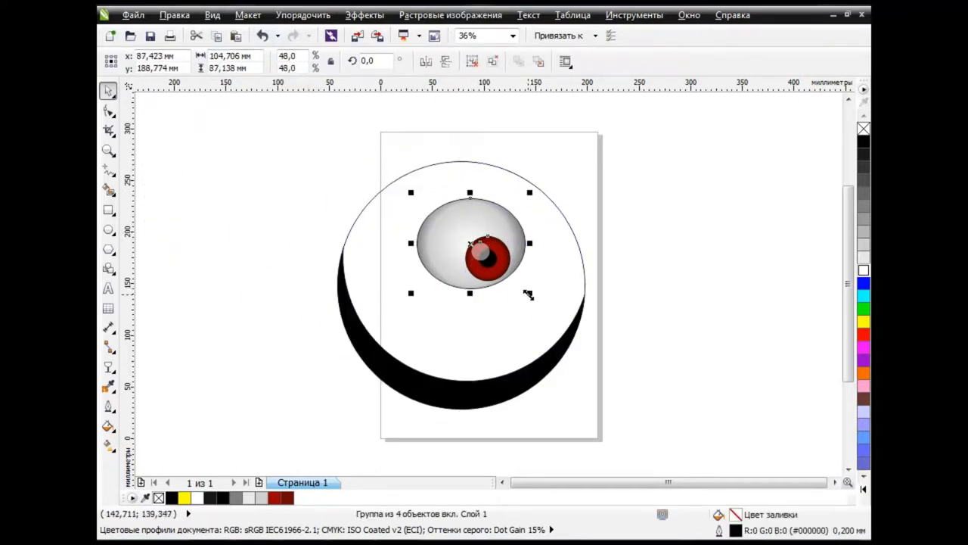
Place the eye on the face, drop a copy up-left, and tilt both eyes
{"action": "left_click_drag", "start_coordinate": [528, 294], "coordinate": [486, 249]}
{"action": "mouse_move", "coordinate": [447, 220]}
{"action": "left_mouse_down"}
{"action": "mouse_move", "coordinate": [466, 245]}
{"action": "mouse_move", "coordinate": [428, 215]}
{"action": "mouse_move", "coordinate": [515, 226]}
{"action": "left_mouse_up"}
{"action": "left_click", "coordinate": [641, 301]}
{"action": "left_click", "coordinate": [630, 279]}
{"action": "left_click", "coordinate": [491, 240]}
{"action": "left_click", "coordinate": [439, 220]}
{"action": "left_click", "coordinate": [471, 246]}
{"action": "left_click", "coordinate": [639, 271]}
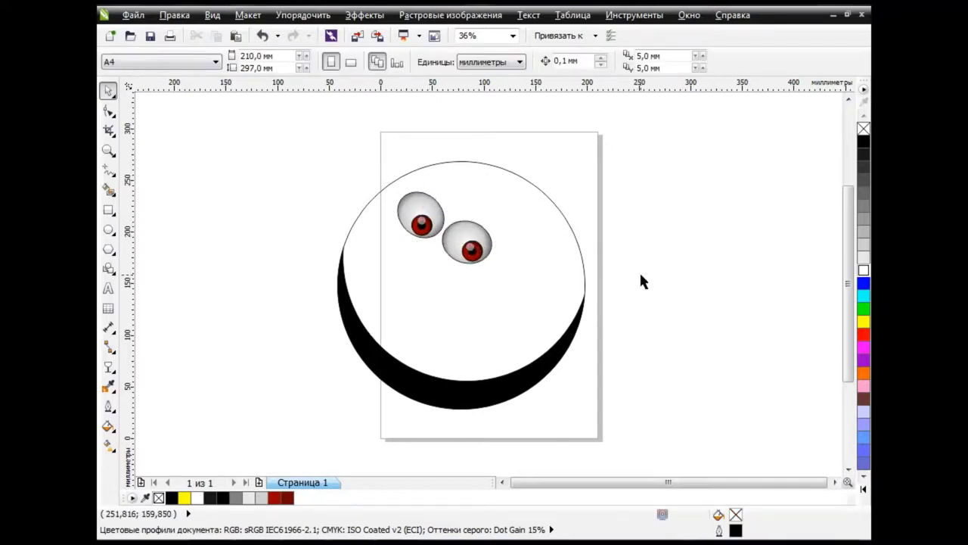
Draw a rectangle beside the face and convert it to an editable curve
{"action": "key", "text": "F6"}
{"action": "left_click_drag", "start_coordinate": [583, 202], "coordinate": [683, 236]}
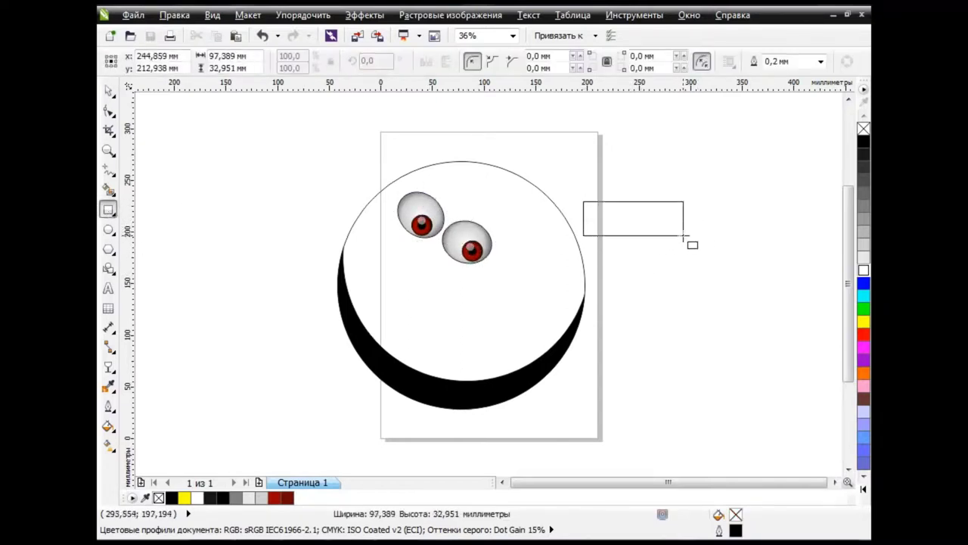
{"action": "key", "text": "ctrl+q"}
{"action": "key", "text": "F10"}
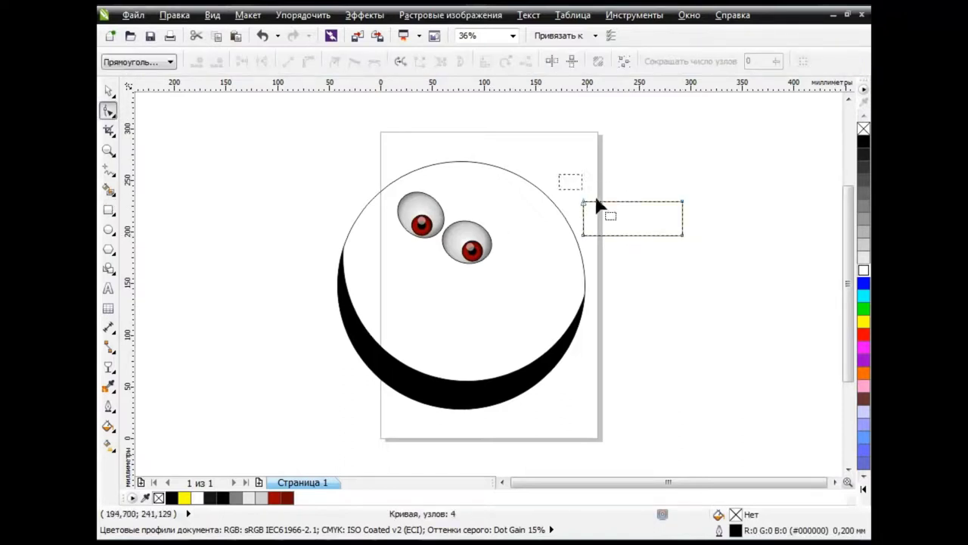
{"action": "left_click_drag", "start_coordinate": [598, 206], "coordinate": [692, 242]}
Smooth the right-hand nodes and bend the edges into a curved eyebrow shape
{"action": "left_click", "coordinate": [683, 202]}
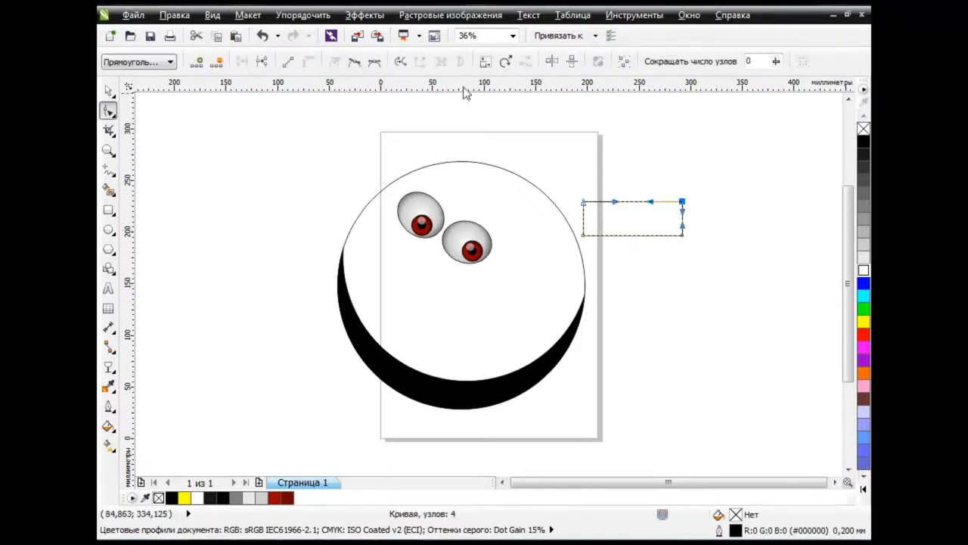
{"action": "key", "text": "s"}
{"action": "left_click", "coordinate": [682, 235]}
{"action": "key", "text": "s"}
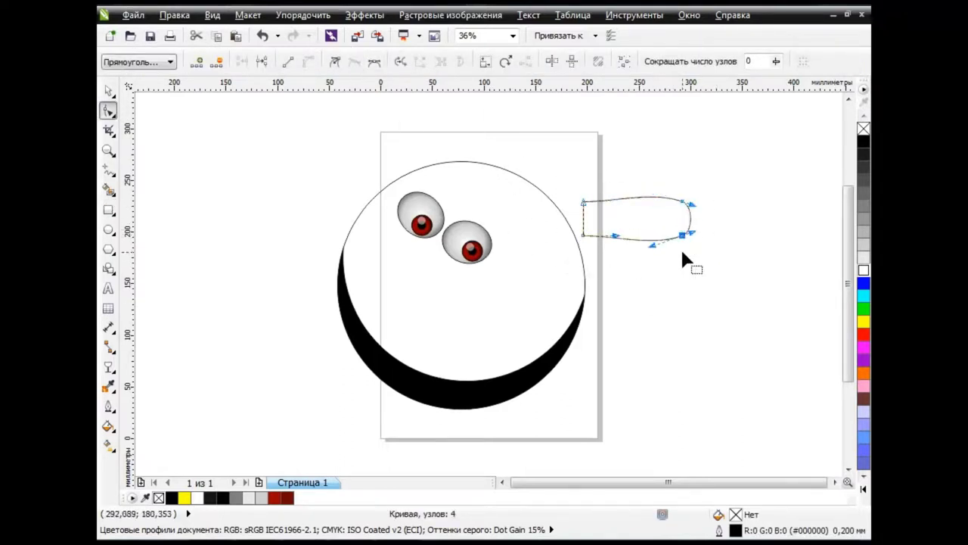
{"action": "mouse_move", "coordinate": [680, 247]}
{"action": "left_mouse_down"}
{"action": "mouse_move", "coordinate": [652, 230]}
{"action": "mouse_move", "coordinate": [606, 242]}
{"action": "mouse_move", "coordinate": [616, 226]}
{"action": "mouse_move", "coordinate": [585, 241]}
{"action": "mouse_move", "coordinate": [627, 222]}
{"action": "left_mouse_up"}
{"action": "left_click", "coordinate": [583, 203]}
{"action": "left_click", "coordinate": [354, 61]}
{"action": "left_click_drag", "start_coordinate": [683, 206], "coordinate": [712, 219]}
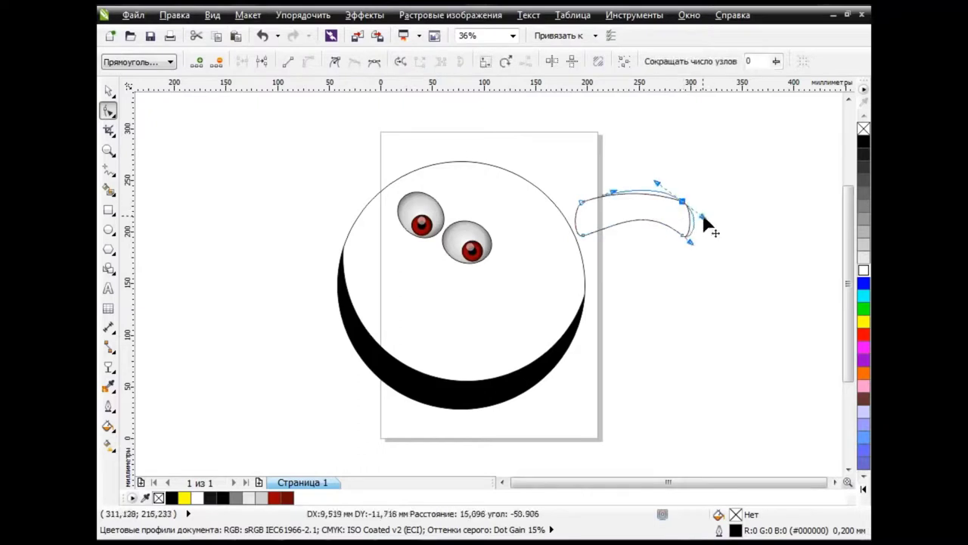
Move the brow onto the face, scale it to 56.5%, mirror it and rotate it above the left eye
{"action": "key", "text": "space"}
{"action": "left_click", "coordinate": [673, 318]}
{"action": "left_click_drag", "start_coordinate": [640, 220], "coordinate": [510, 218]}
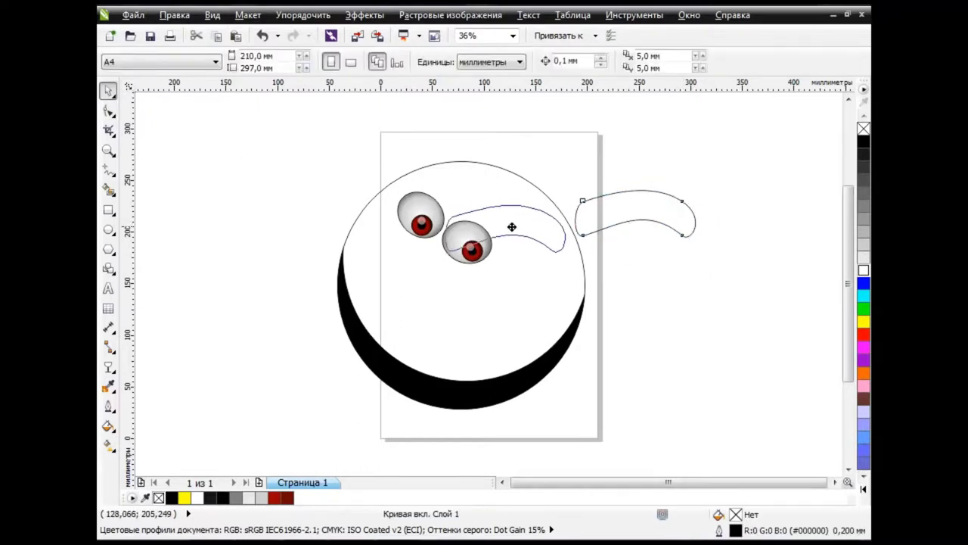
{"action": "left_click", "coordinate": [505, 217]}
{"action": "mouse_move", "coordinate": [566, 184]}
{"action": "left_mouse_down"}
{"action": "mouse_move", "coordinate": [521, 210]}
{"action": "mouse_move", "coordinate": [513, 238]}
{"action": "left_mouse_up"}
{"action": "left_click", "coordinate": [500, 212]}
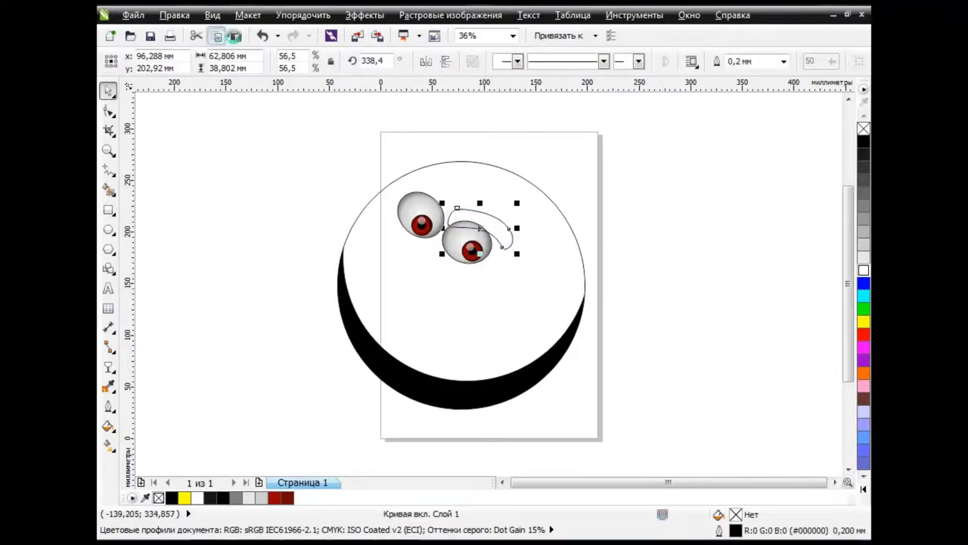
{"action": "left_click", "coordinate": [426, 61]}
{"action": "left_click", "coordinate": [477, 224]}
{"action": "left_click_drag", "start_coordinate": [515, 207], "coordinate": [532, 262]}
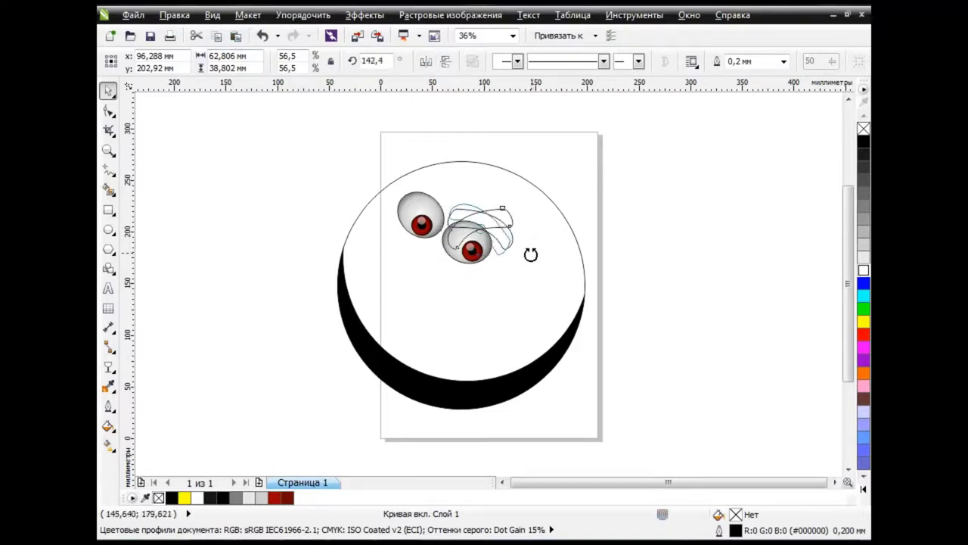
{"action": "left_click_drag", "start_coordinate": [494, 228], "coordinate": [447, 192]}
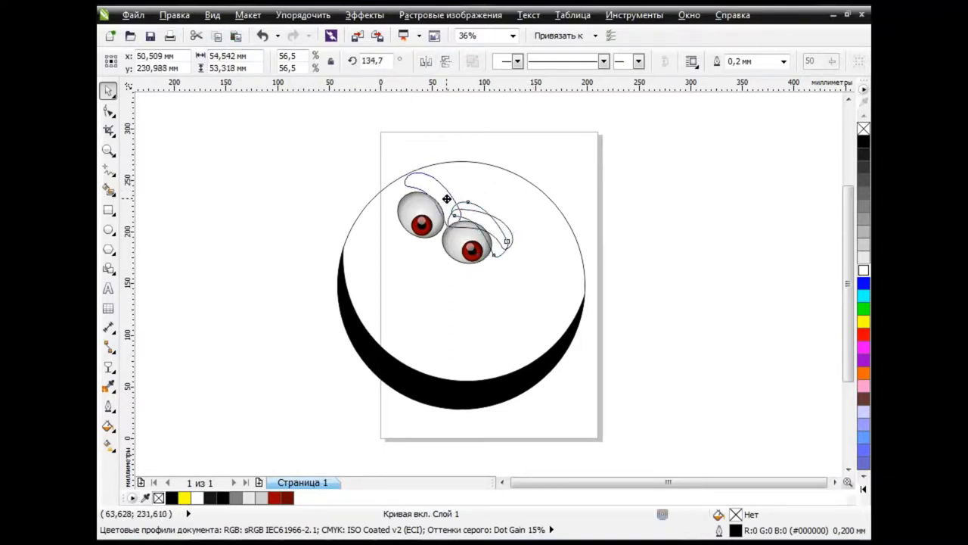
Nudge the right brow into place and flatten the left brow vertically to about 77%
{"action": "left_click", "coordinate": [616, 281]}
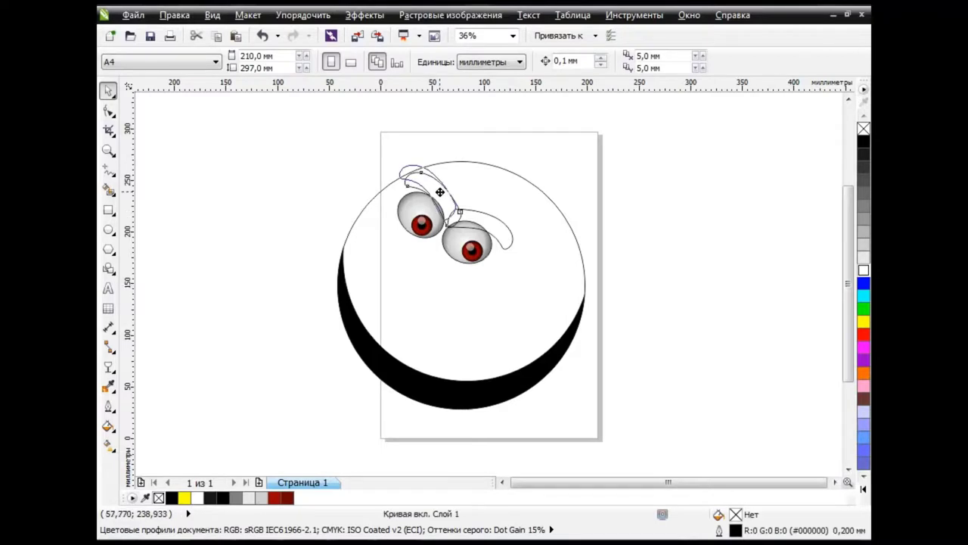
{"action": "mouse_move", "coordinate": [498, 220]}
{"action": "left_mouse_down"}
{"action": "mouse_move", "coordinate": [488, 225]}
{"action": "mouse_move", "coordinate": [505, 230]}
{"action": "left_mouse_up"}
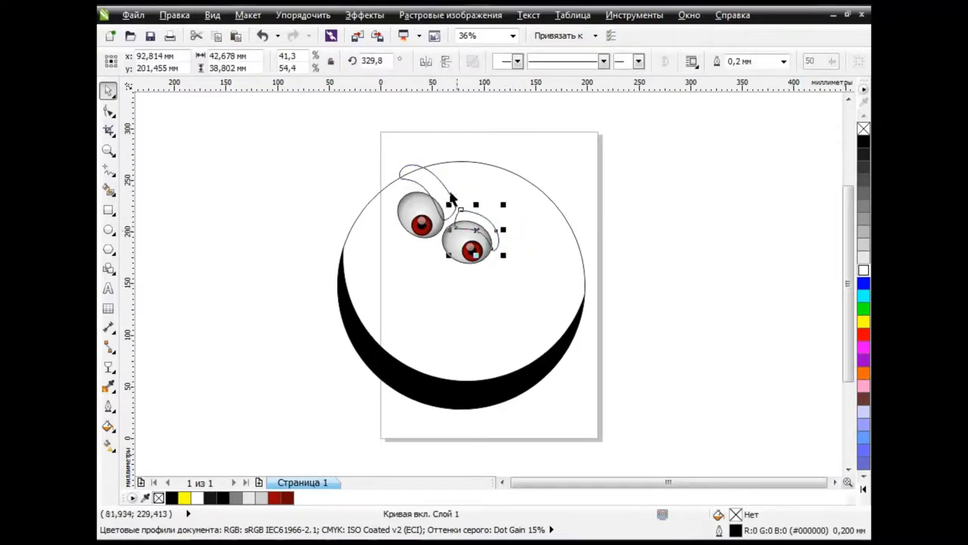
{"action": "left_click", "coordinate": [451, 198]}
{"action": "left_click_drag", "start_coordinate": [426, 156], "coordinate": [417, 255]}
{"action": "key", "text": "F10"}
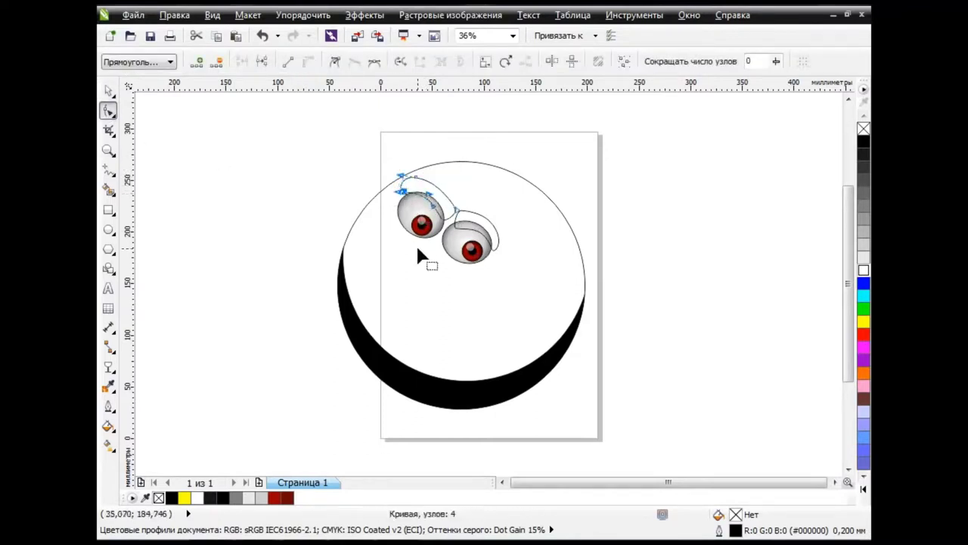
{"action": "left_click_drag", "start_coordinate": [483, 214], "coordinate": [519, 269]}
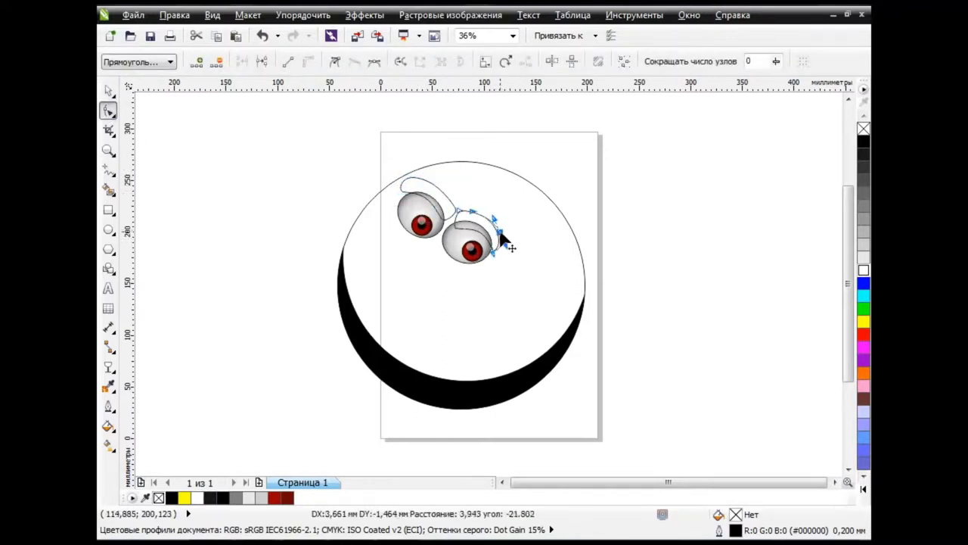
Select both eyebrows and fill them solid black
{"action": "left_click", "coordinate": [108, 90]}
{"action": "left_click", "coordinate": [417, 188]}
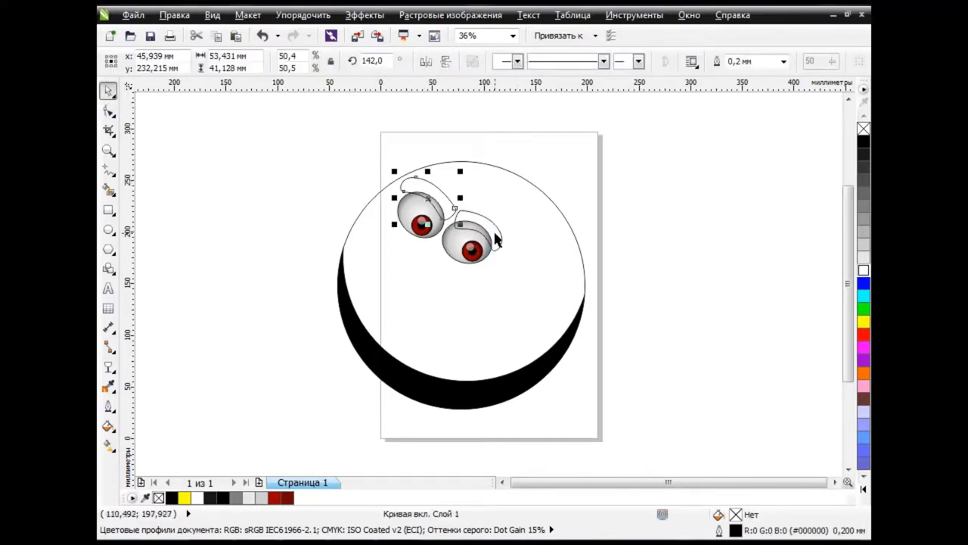
{"action": "left_click", "coordinate": [494, 229]}
{"action": "left_click", "coordinate": [436, 197], "text": "shift"}
{"action": "left_click", "coordinate": [863, 142]}
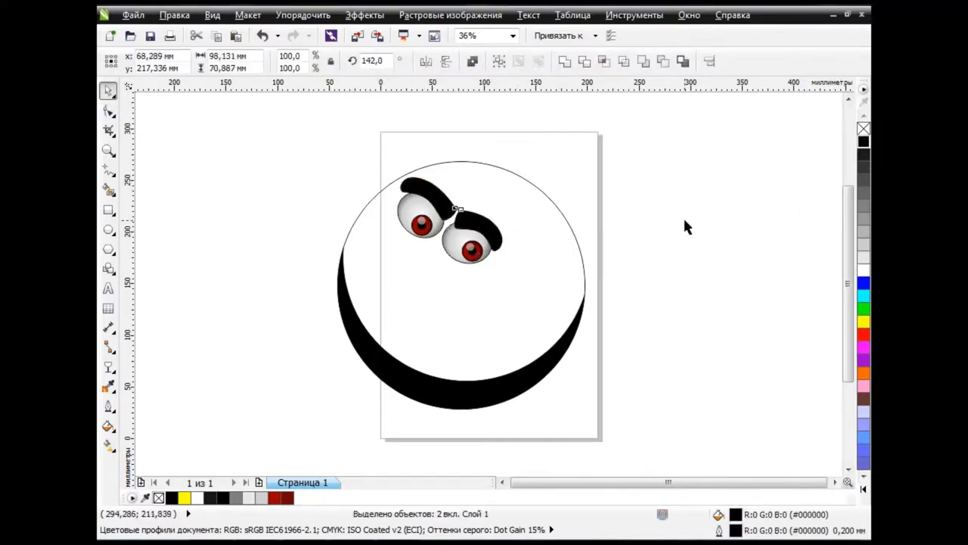
{"action": "left_click", "coordinate": [684, 216]}
Pull the right brow's inner edge up and to the left to sharpen the frown
{"action": "scroll", "coordinate": [460, 231], "scroll_direction": "up", "scroll_amount": 2}
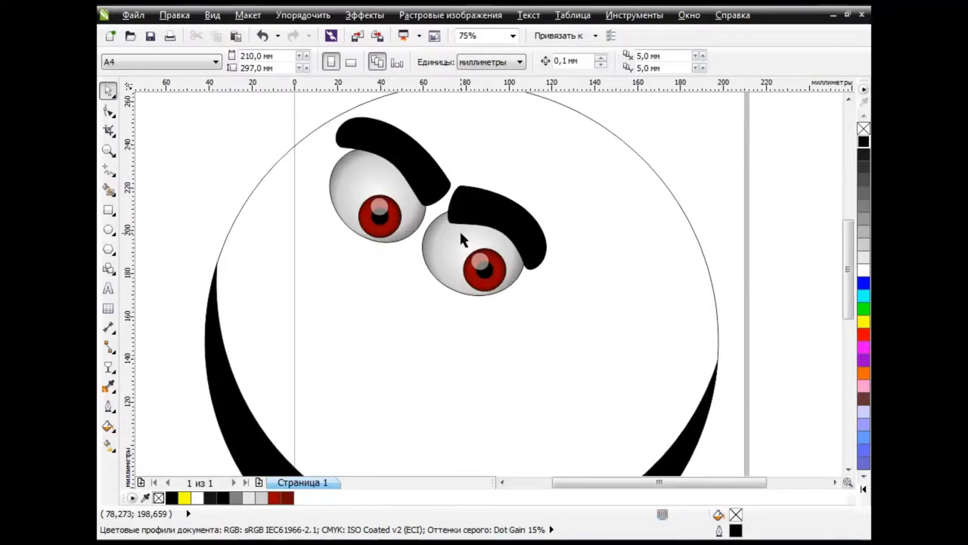
{"action": "left_click", "coordinate": [461, 187]}
{"action": "key", "text": "F10"}
{"action": "left_click_drag", "start_coordinate": [469, 221], "coordinate": [443, 210]}
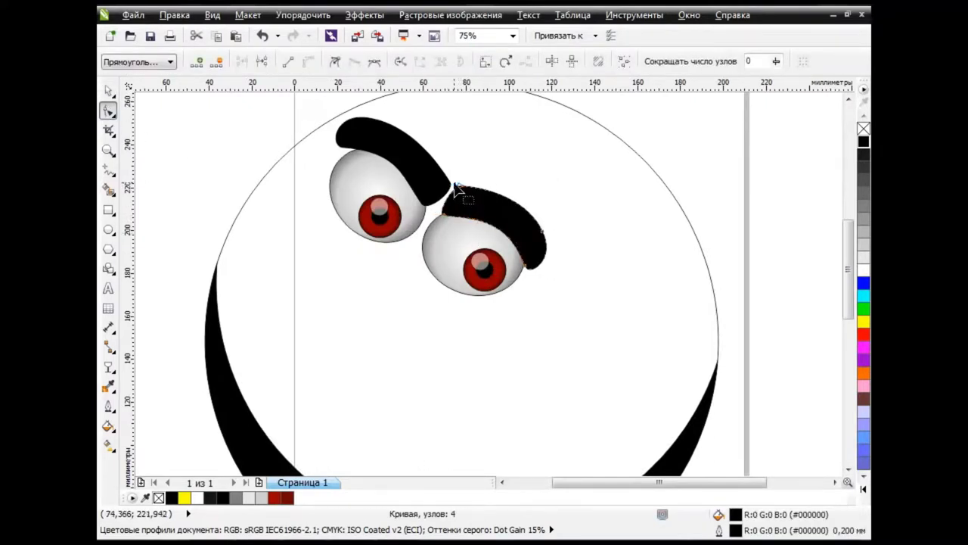
{"action": "left_click", "coordinate": [108, 90]}
{"action": "left_click", "coordinate": [411, 286]}
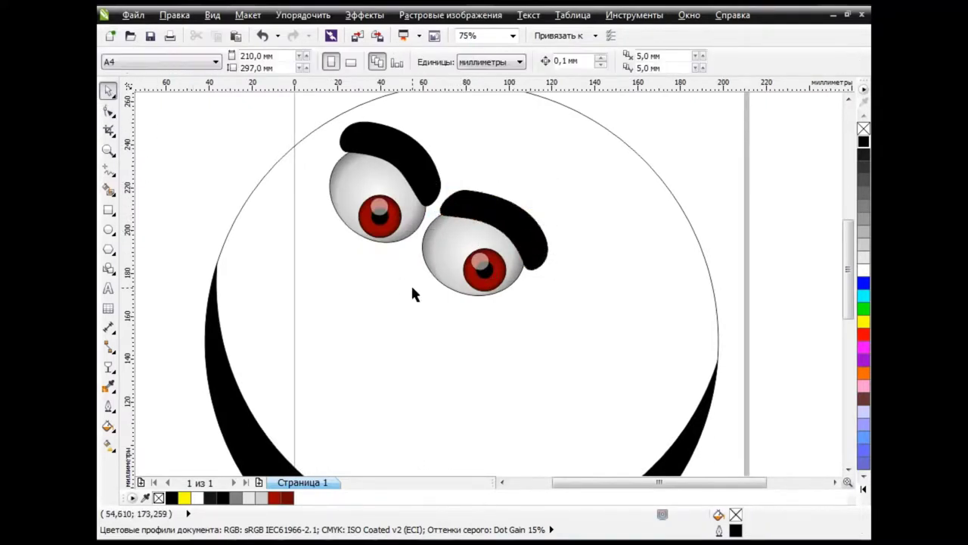
{"action": "scroll", "coordinate": [436, 286], "scroll_direction": "down", "scroll_amount": 2}
Give the face circle a radial fountain fill
{"action": "left_click", "coordinate": [589, 254]}
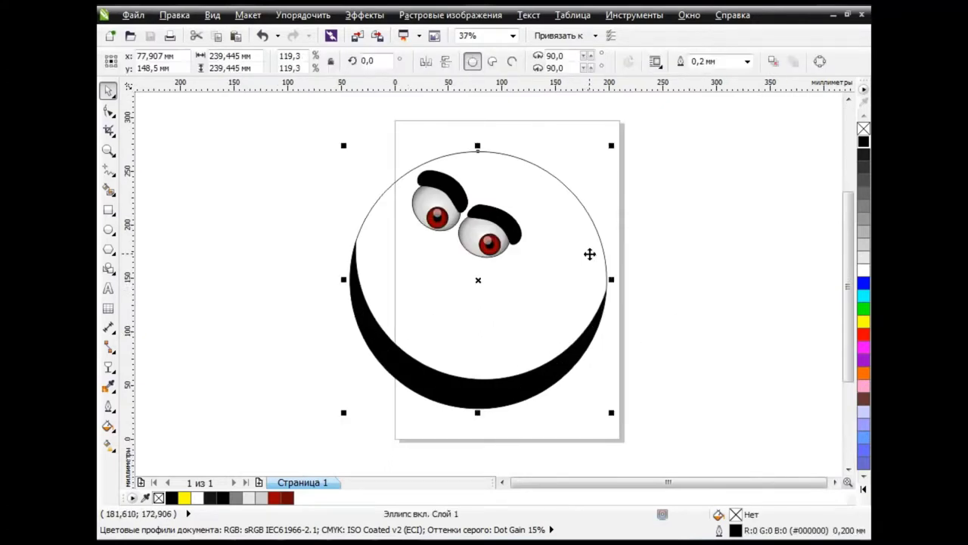
{"action": "left_click", "coordinate": [110, 428]}
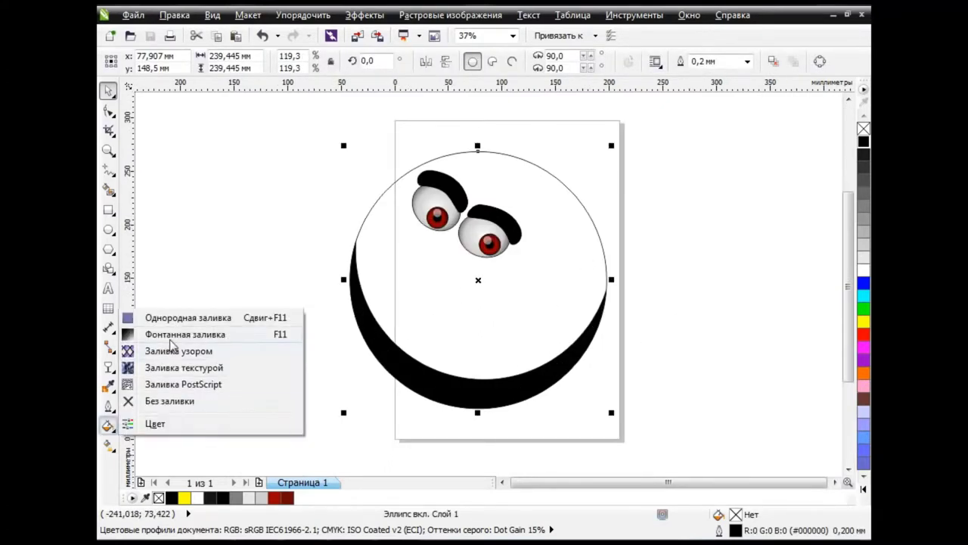
{"action": "left_click", "coordinate": [178, 334]}
{"action": "left_click", "coordinate": [424, 151]}
{"action": "left_click", "coordinate": [414, 176]}
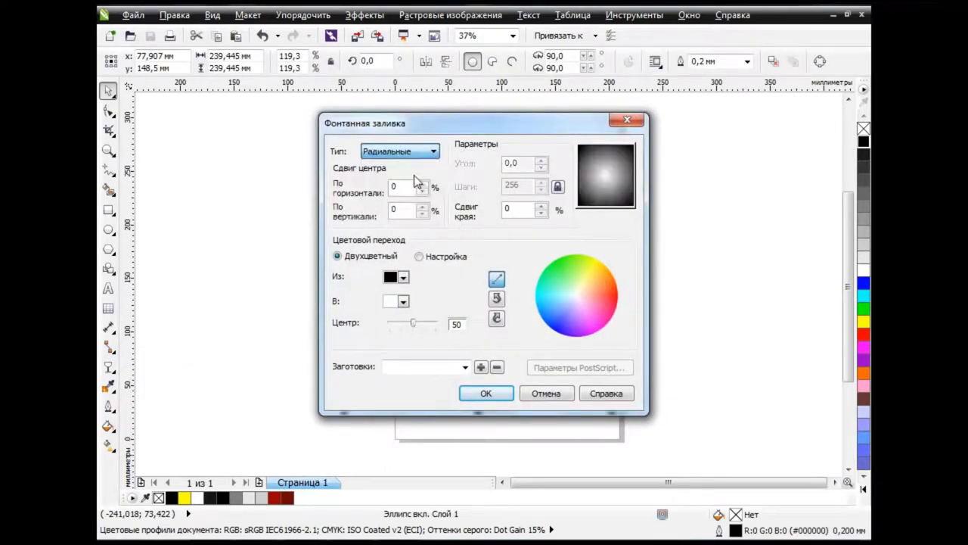
Set the radial gradient to run from orange to yellow and apply it
{"action": "left_click", "coordinate": [404, 277]}
{"action": "left_click", "coordinate": [413, 315]}
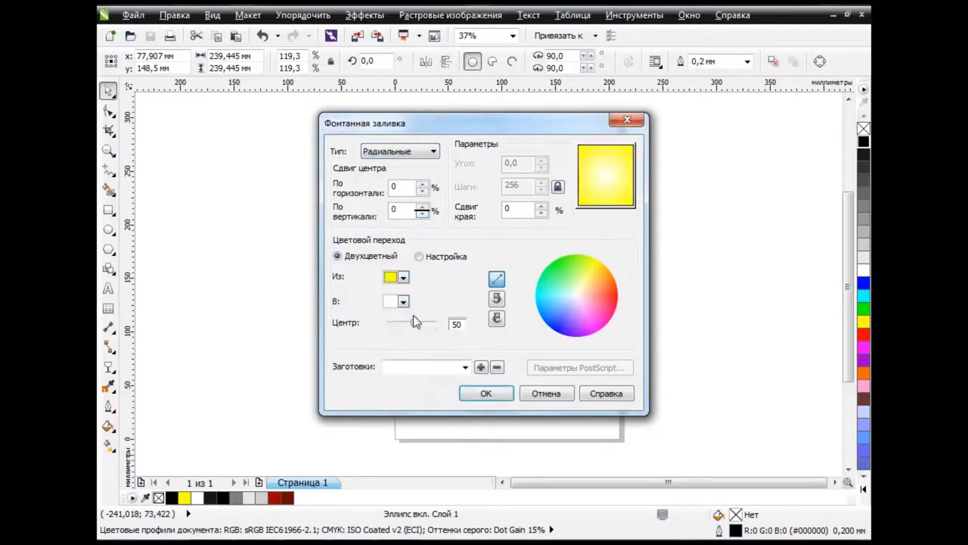
{"action": "left_click", "coordinate": [405, 314]}
{"action": "left_click", "coordinate": [403, 301]}
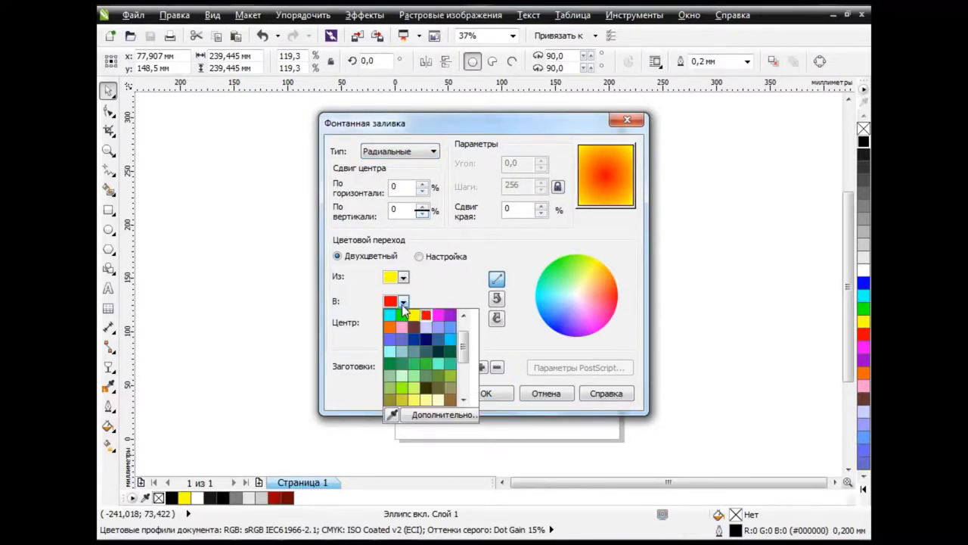
{"action": "left_click", "coordinate": [403, 276]}
{"action": "left_click", "coordinate": [426, 292]}
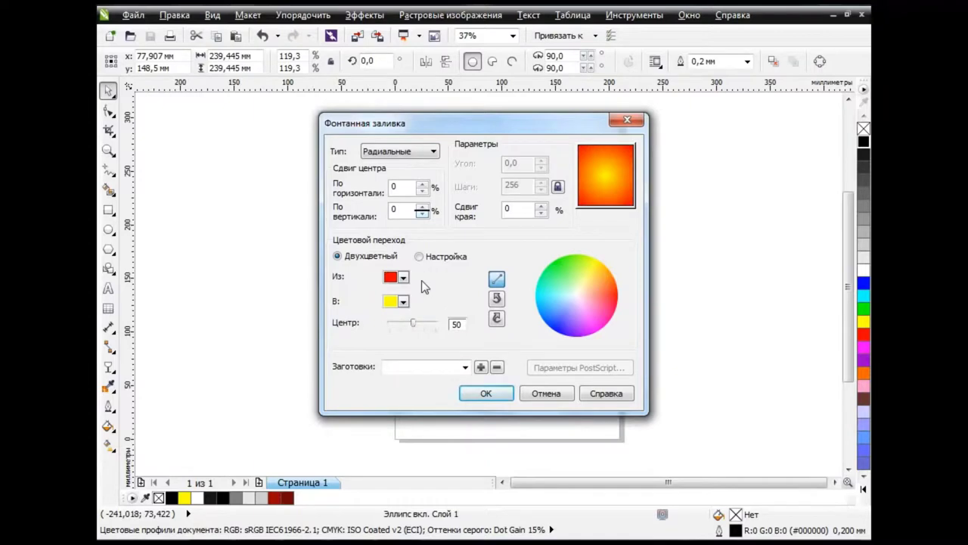
{"action": "left_click", "coordinate": [403, 276]}
{"action": "left_click", "coordinate": [390, 303]}
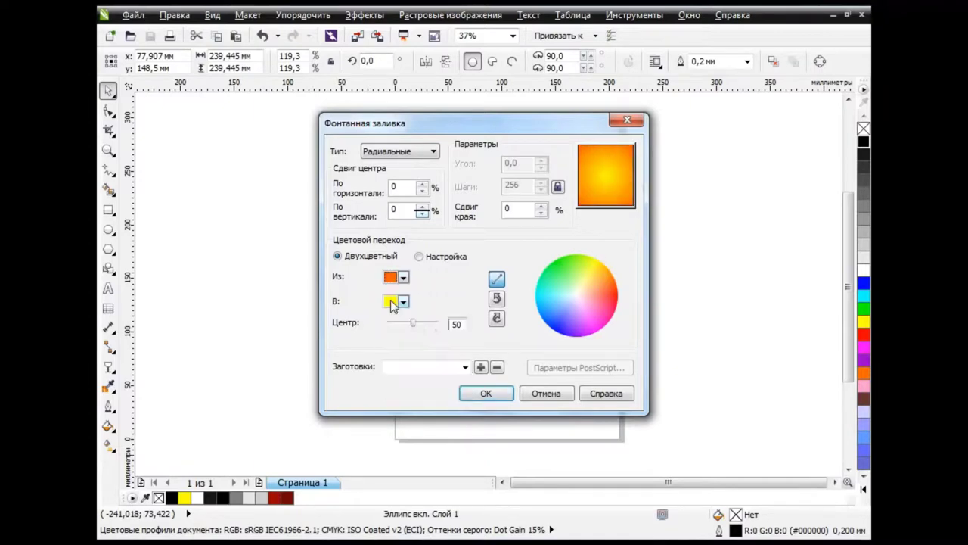
{"action": "left_click", "coordinate": [486, 394]}
Shift the gradient's bright centre up-left toward the eyes and tighten its radius
{"action": "left_click", "coordinate": [106, 446]}
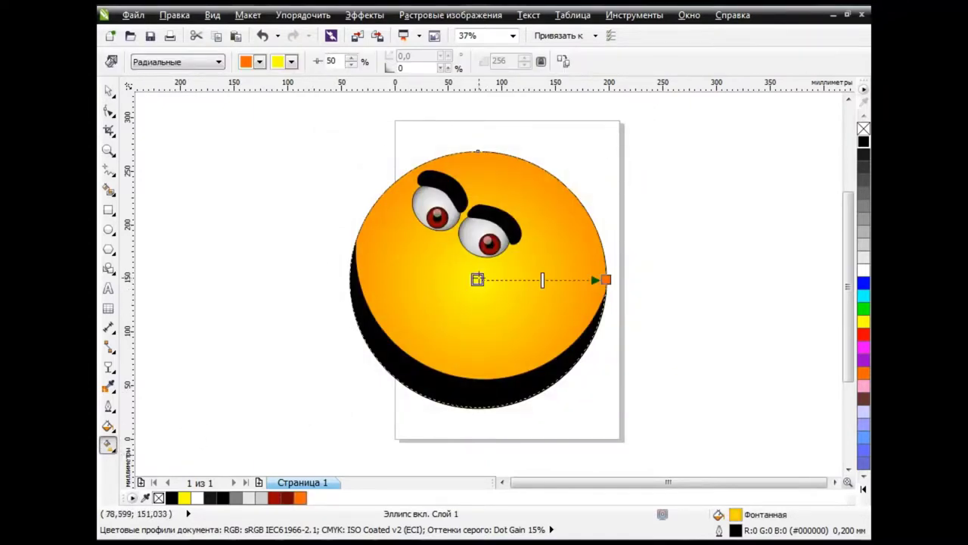
{"action": "left_click_drag", "start_coordinate": [478, 279], "coordinate": [452, 246]}
{"action": "left_click_drag", "start_coordinate": [606, 279], "coordinate": [533, 271]}
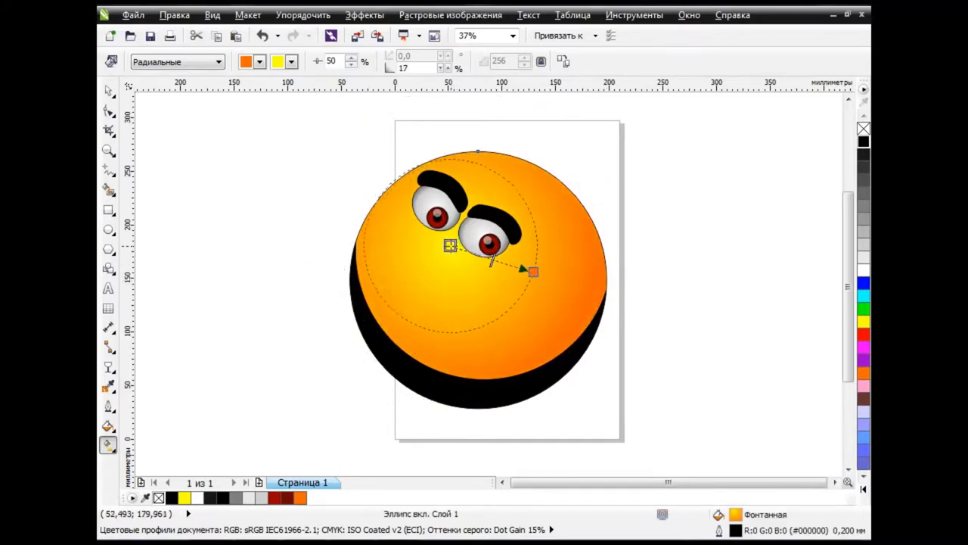
{"action": "left_click_drag", "start_coordinate": [533, 271], "coordinate": [528, 271]}
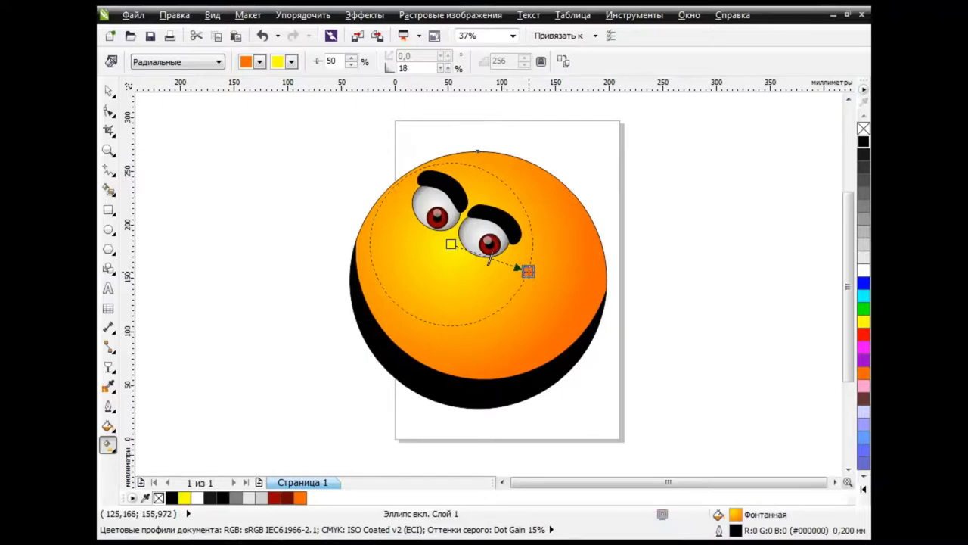
{"action": "key", "text": "space"}
{"action": "left_click", "coordinate": [645, 289]}
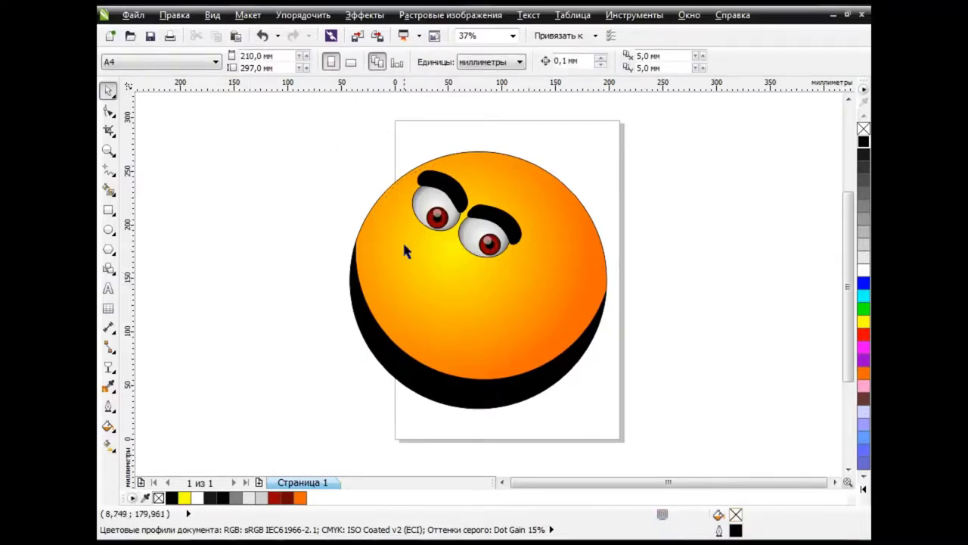
Draw a long thin rectangle with fully rounded corners and convert it to curves
{"action": "left_click", "coordinate": [108, 210]}
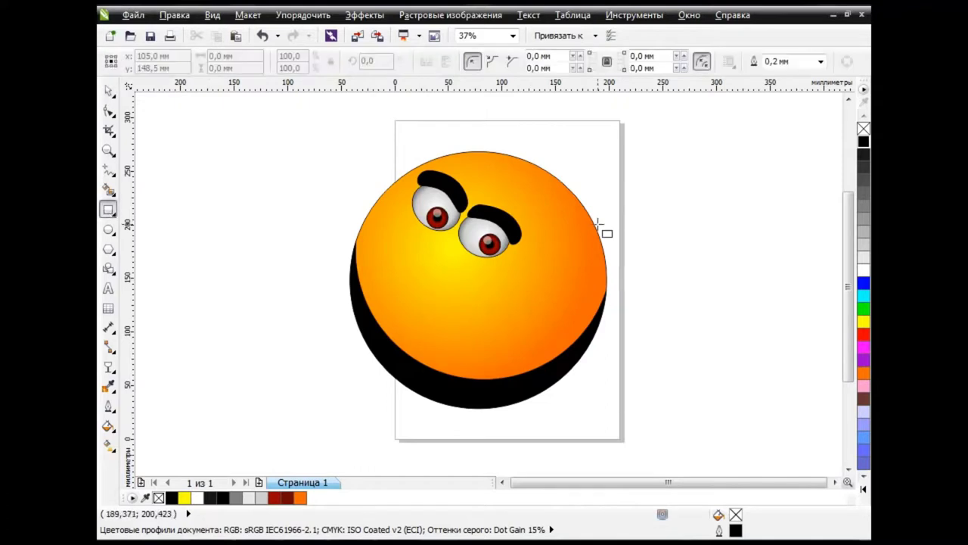
{"action": "left_click_drag", "start_coordinate": [607, 196], "coordinate": [771, 242]}
{"action": "left_click", "coordinate": [108, 110]}
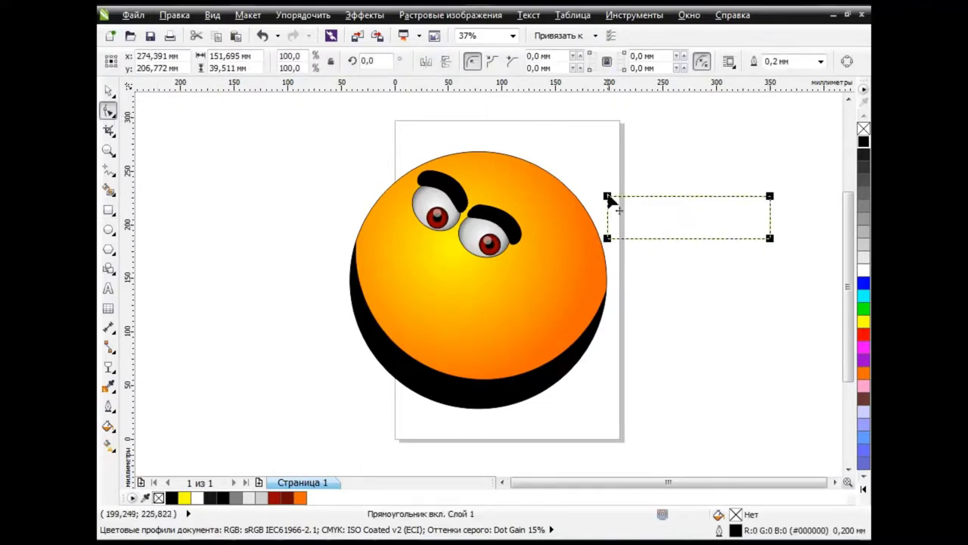
{"action": "left_click_drag", "start_coordinate": [607, 199], "coordinate": [629, 198]}
{"action": "key", "text": "ctrl+q"}
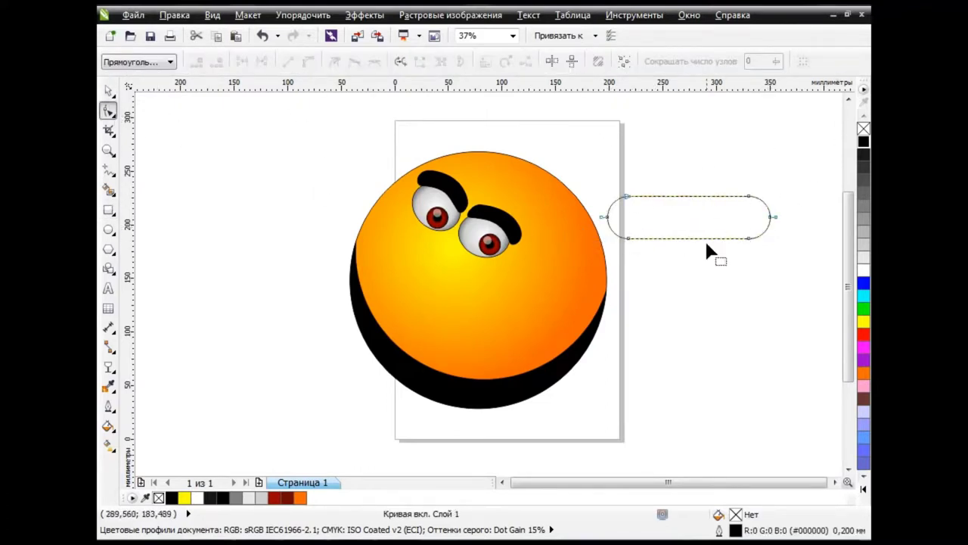
Break the curve open and delete its bottom straight segment, leaving an arc
{"action": "left_click", "coordinate": [702, 239]}
{"action": "left_click", "coordinate": [270, 64]}
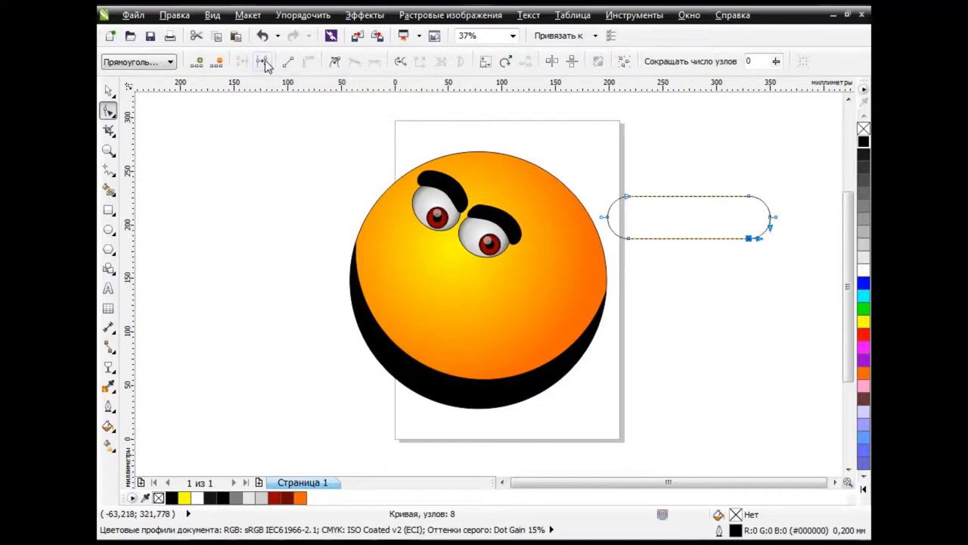
{"action": "left_click", "coordinate": [742, 305]}
{"action": "left_click", "coordinate": [749, 238]}
{"action": "key", "text": "Delete"}
{"action": "left_click", "coordinate": [627, 239]}
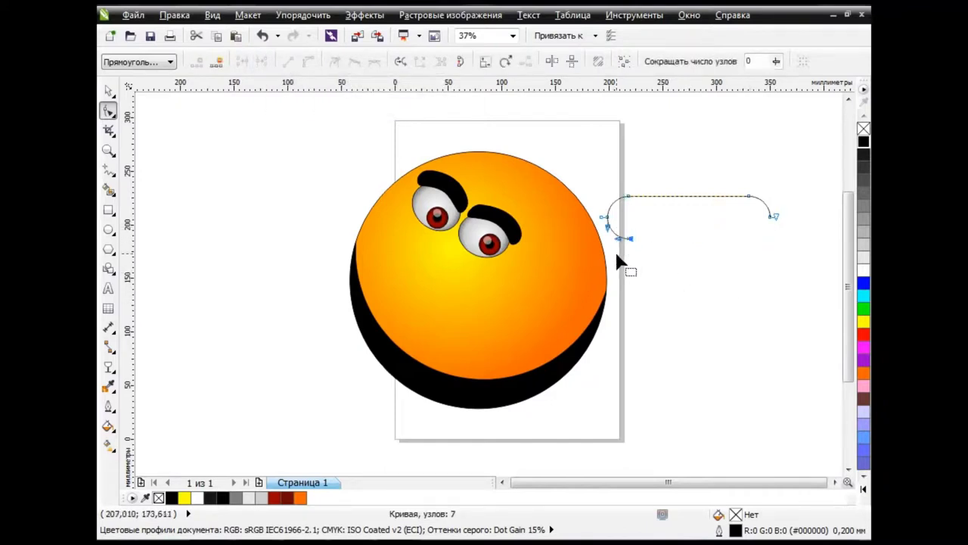
{"action": "key", "text": "Delete"}
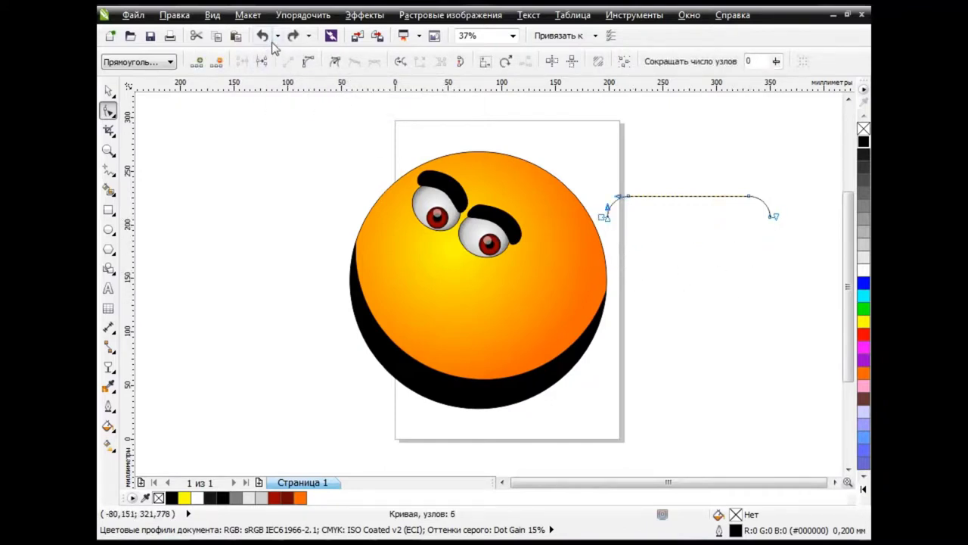
{"action": "left_click", "coordinate": [263, 36]}
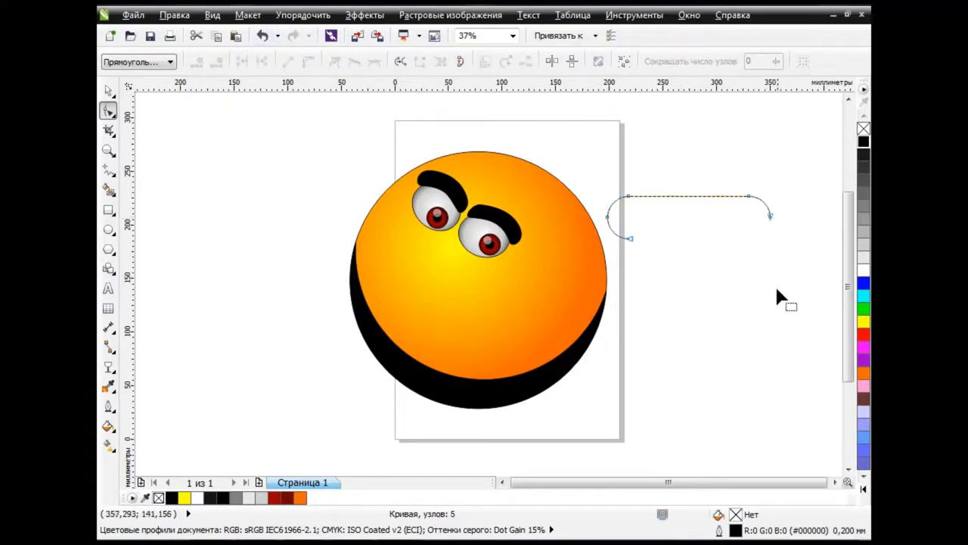
Rotate the arc onto the face's upper left and make a smaller copy of it
{"action": "key", "text": "space"}
{"action": "left_click", "coordinate": [771, 214]}
{"action": "left_click_drag", "start_coordinate": [786, 198], "coordinate": [785, 244]}
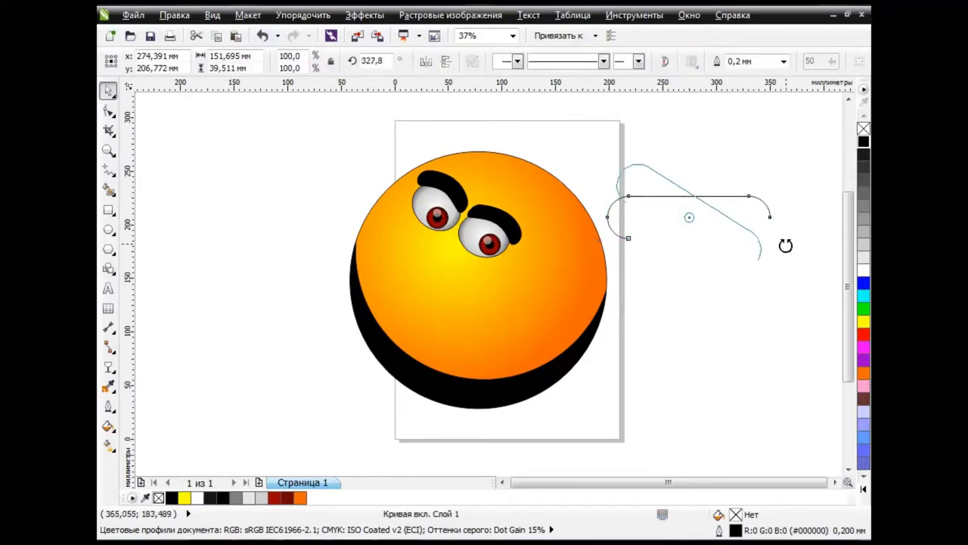
{"action": "mouse_move", "coordinate": [717, 224]}
{"action": "left_mouse_down"}
{"action": "mouse_move", "coordinate": [444, 254]}
{"action": "mouse_move", "coordinate": [454, 260]}
{"action": "left_mouse_up"}
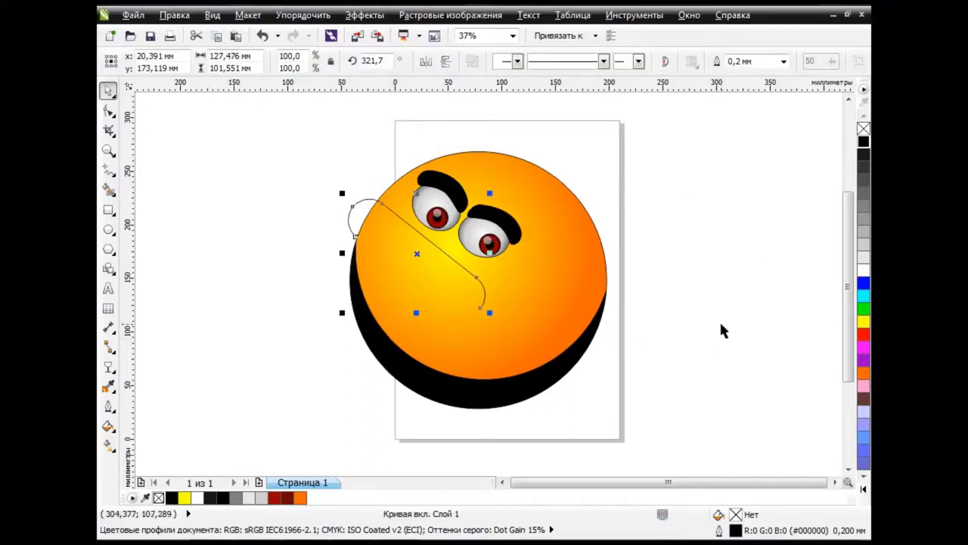
{"action": "left_click", "coordinate": [109, 111]}
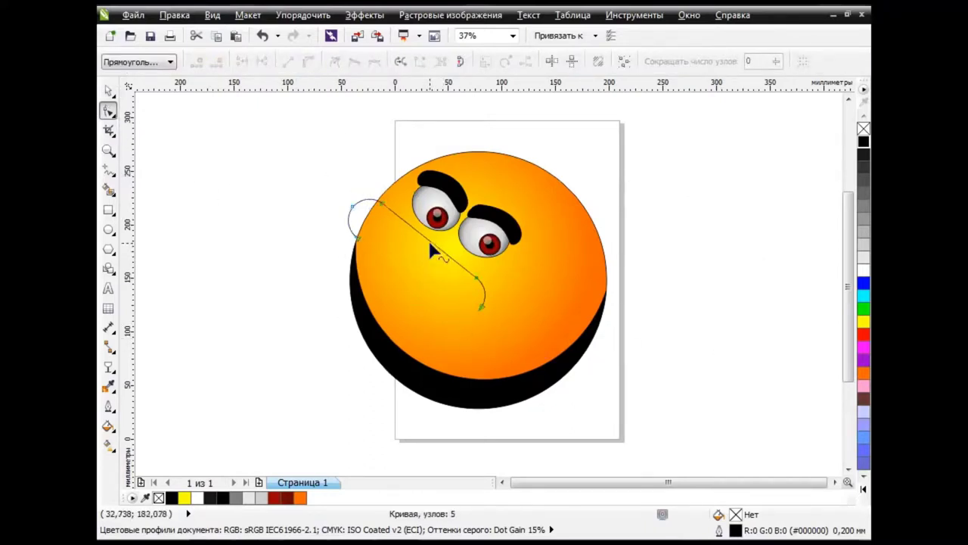
{"action": "left_click", "coordinate": [108, 90]}
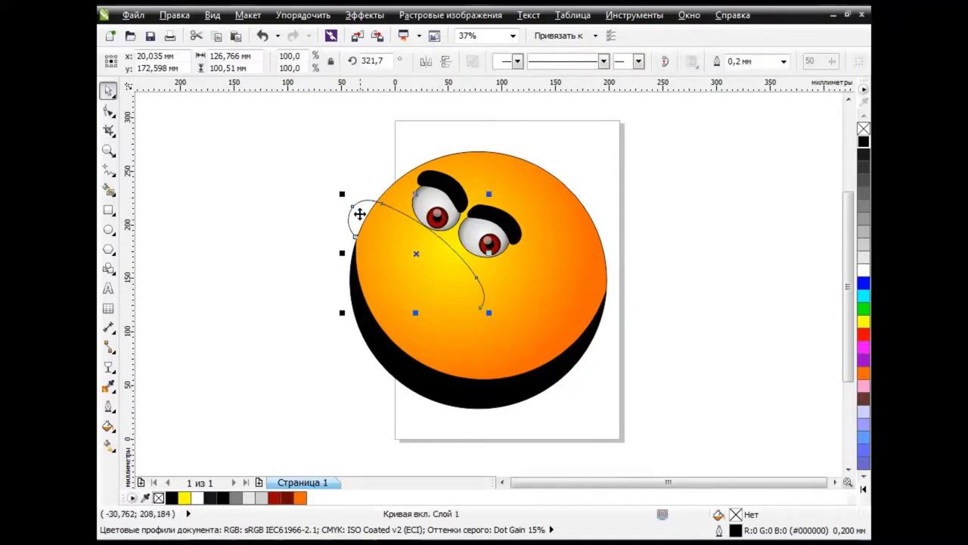
{"action": "left_click_drag", "start_coordinate": [489, 312], "coordinate": [408, 256]}
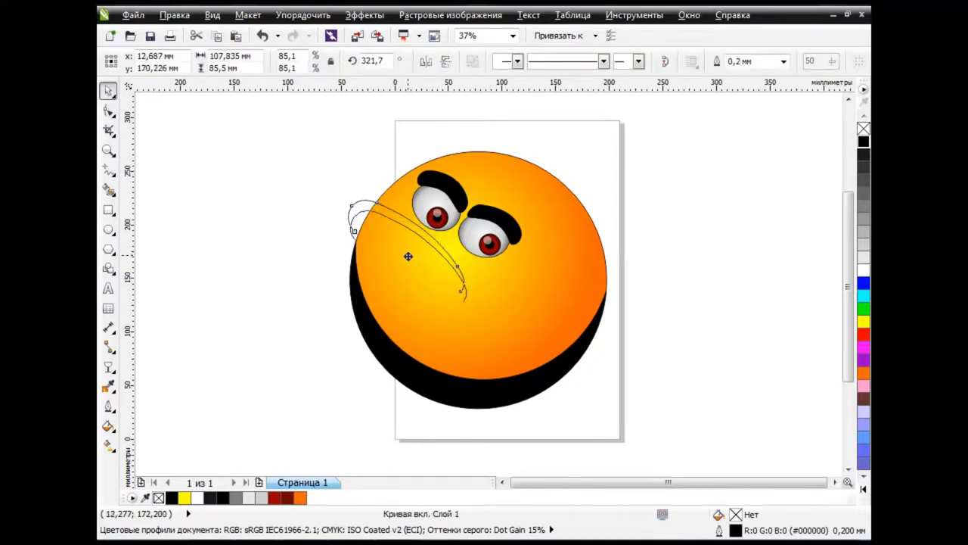
{"action": "left_click", "coordinate": [669, 322]}
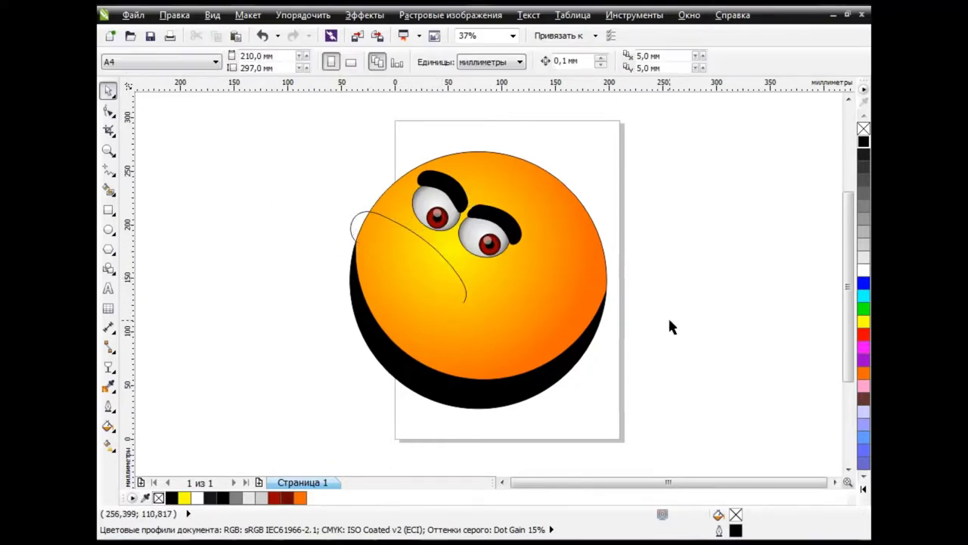
Give the mouth curve a 1.5 mm outline and convert that outline to an object
{"action": "left_click", "coordinate": [450, 266]}
{"action": "left_click", "coordinate": [109, 406]}
{"action": "left_click", "coordinate": [165, 342]}
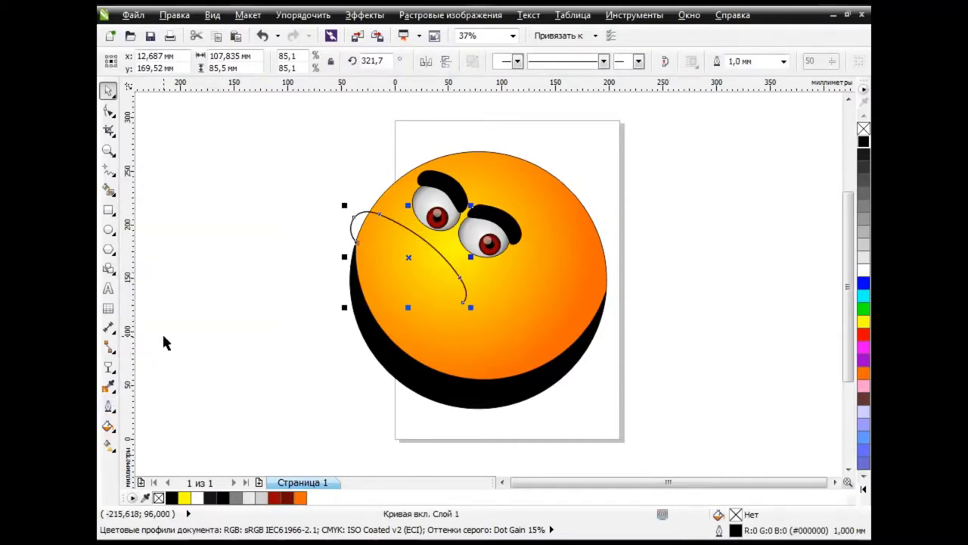
{"action": "left_click", "coordinate": [108, 407]}
{"action": "left_click", "coordinate": [162, 354]}
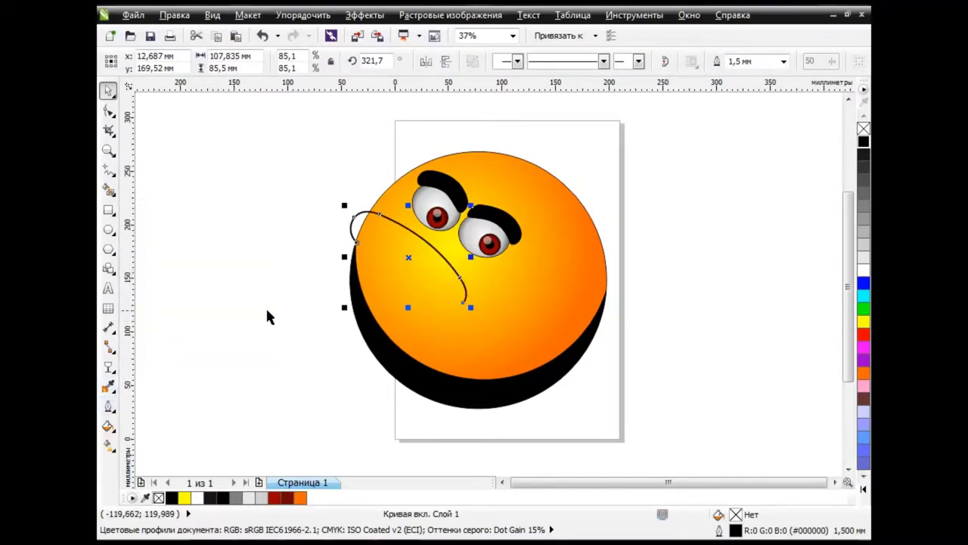
{"action": "left_click", "coordinate": [303, 15]}
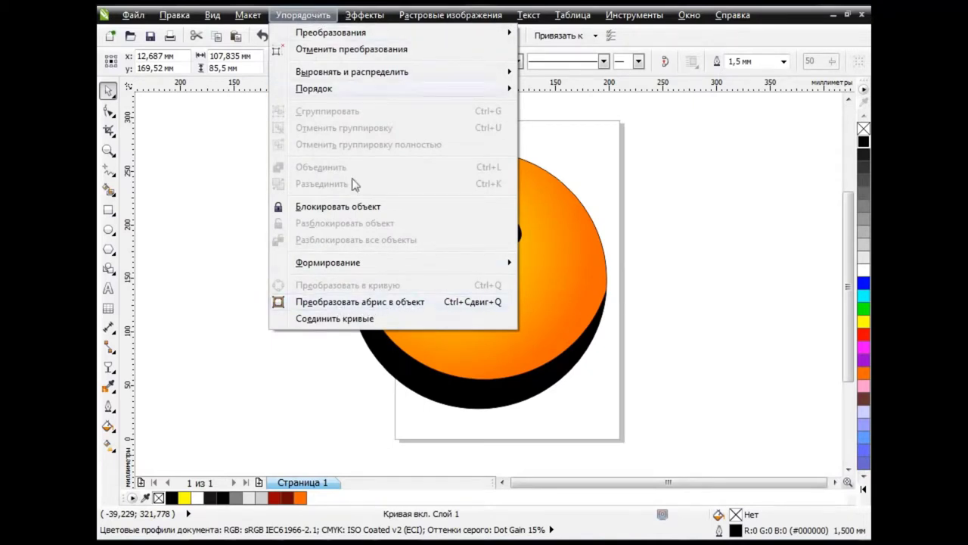
{"action": "left_click", "coordinate": [396, 304]}
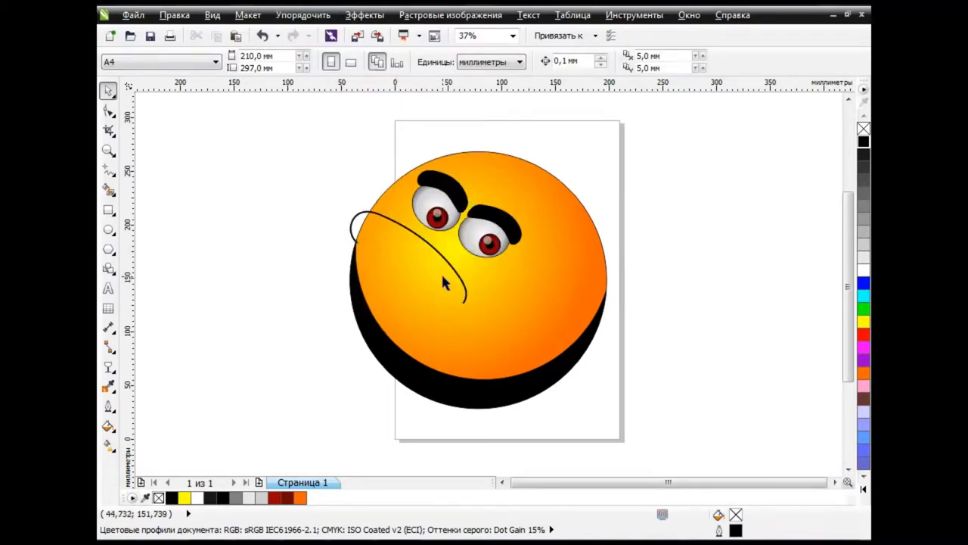
{"action": "scroll", "coordinate": [327, 208], "scroll_direction": "up", "scroll_amount": 2}
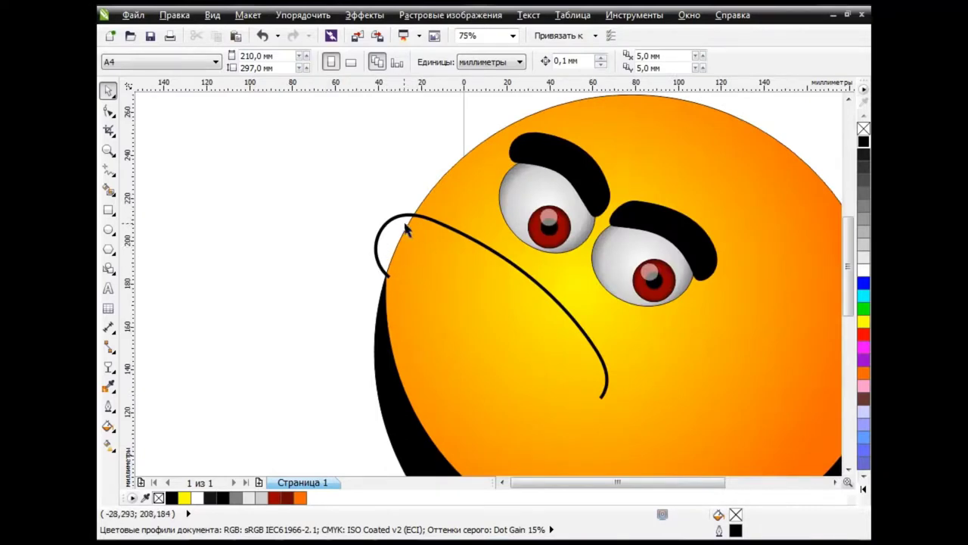
{"action": "key", "text": "F10"}
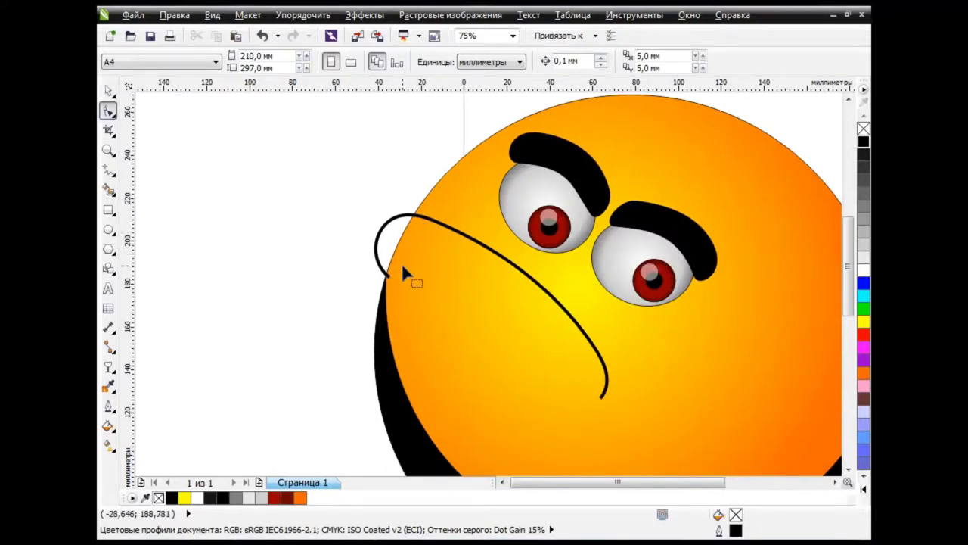
Convert the face ellipse to curves, add a left-edge node and drag it out into a cheek bulge
{"action": "left_click", "coordinate": [401, 263]}
{"action": "key", "text": "ctrl+q"}
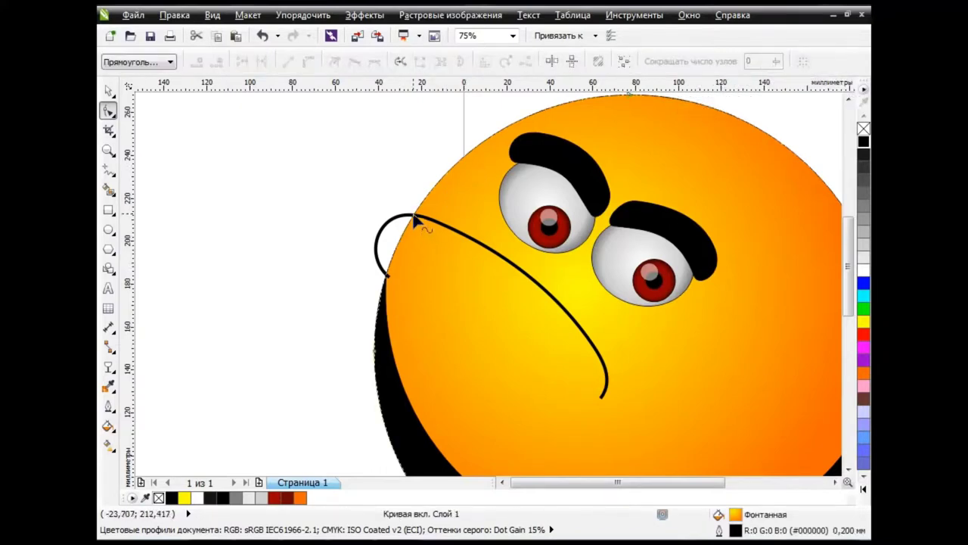
{"action": "left_click", "coordinate": [423, 219]}
{"action": "double_click", "coordinate": [387, 280]}
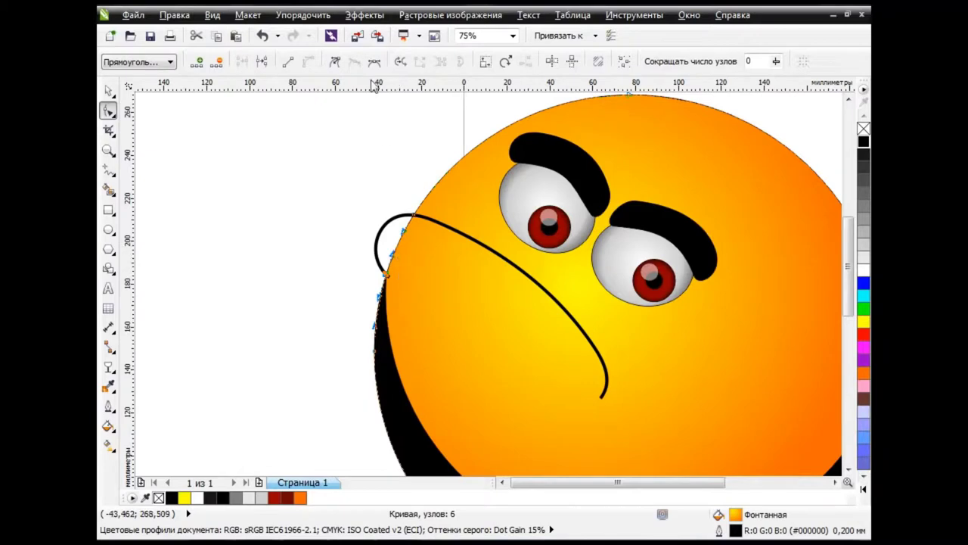
{"action": "left_click", "coordinate": [412, 216]}
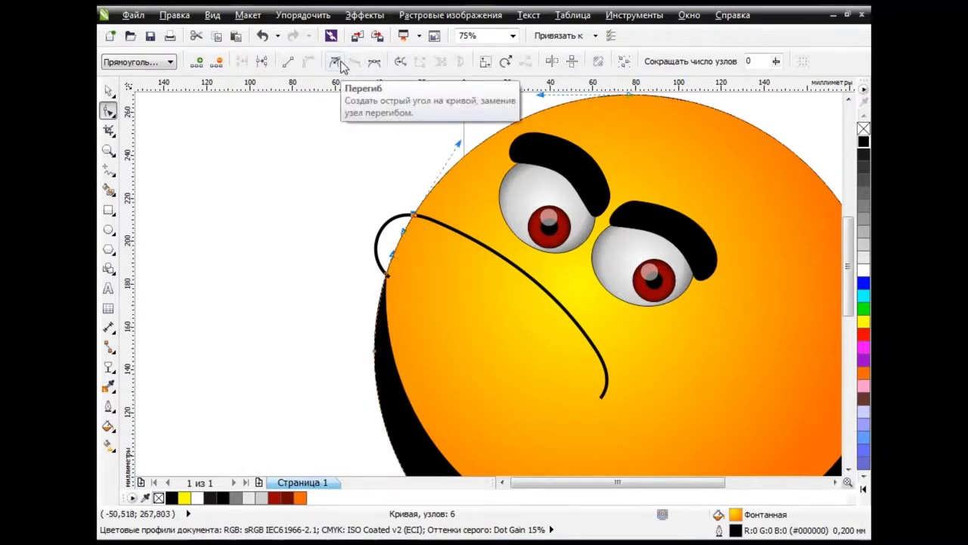
{"action": "left_click_drag", "start_coordinate": [402, 238], "coordinate": [381, 240]}
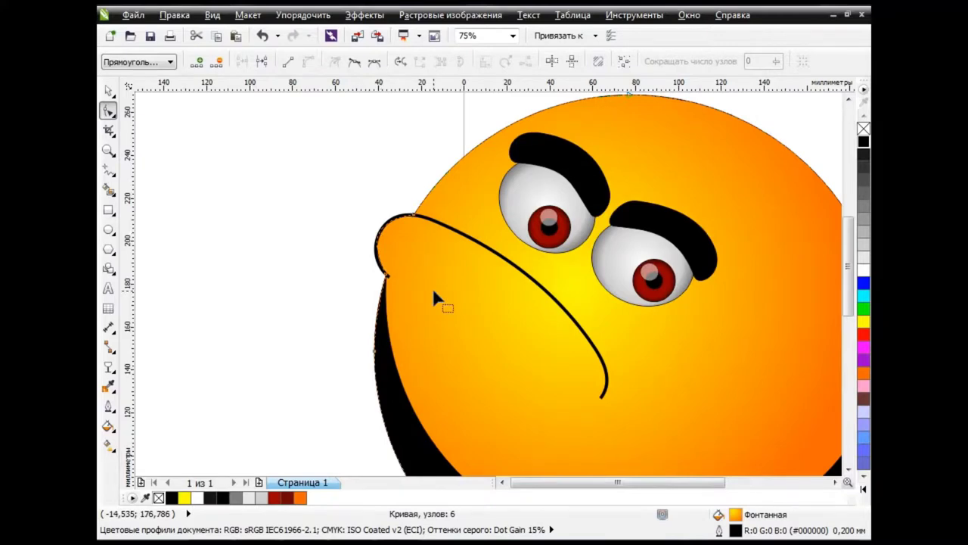
{"action": "left_click", "coordinate": [108, 90]}
{"action": "left_click", "coordinate": [415, 210]}
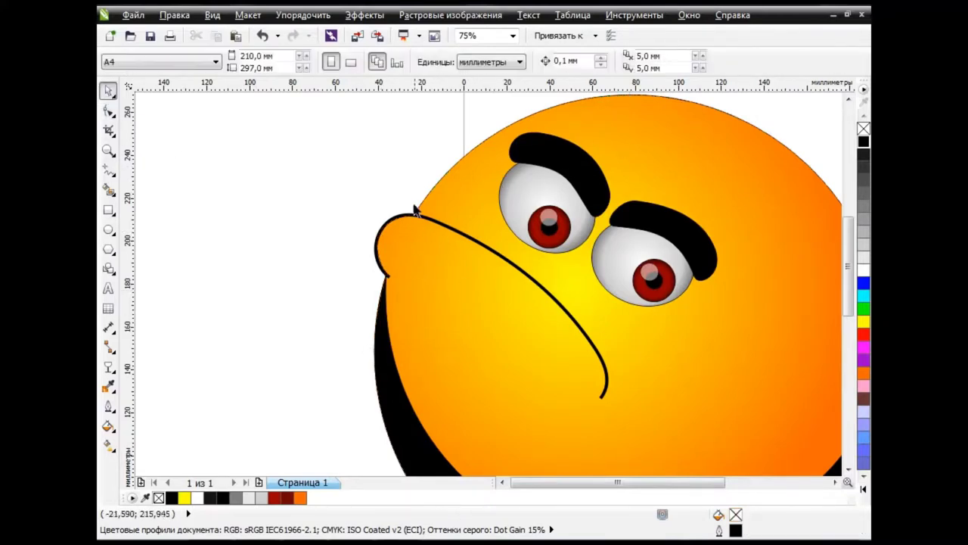
{"action": "scroll", "coordinate": [673, 343], "scroll_direction": "down", "scroll_amount": 2}
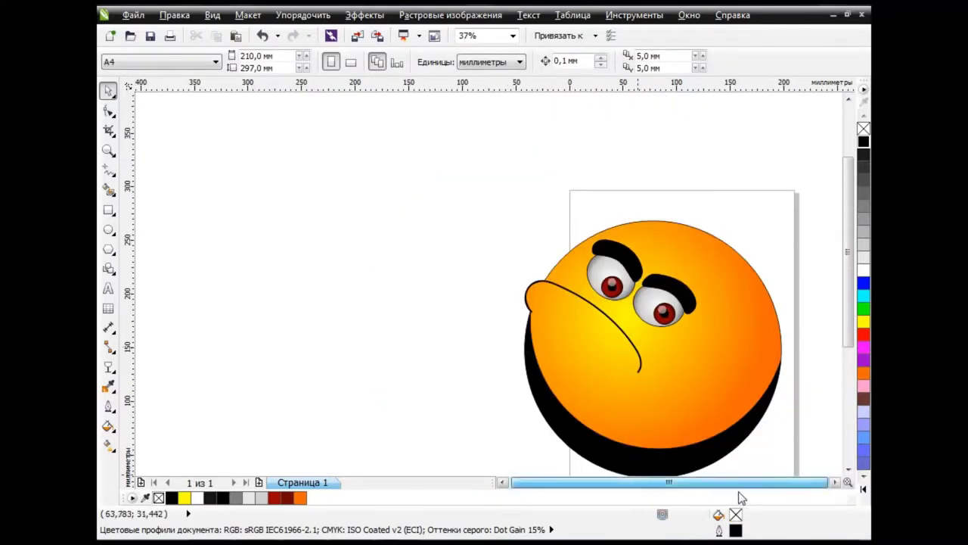
Draw an ellipse around the right eye, stretched slightly taller and narrower
{"action": "left_click", "coordinate": [835, 483]}
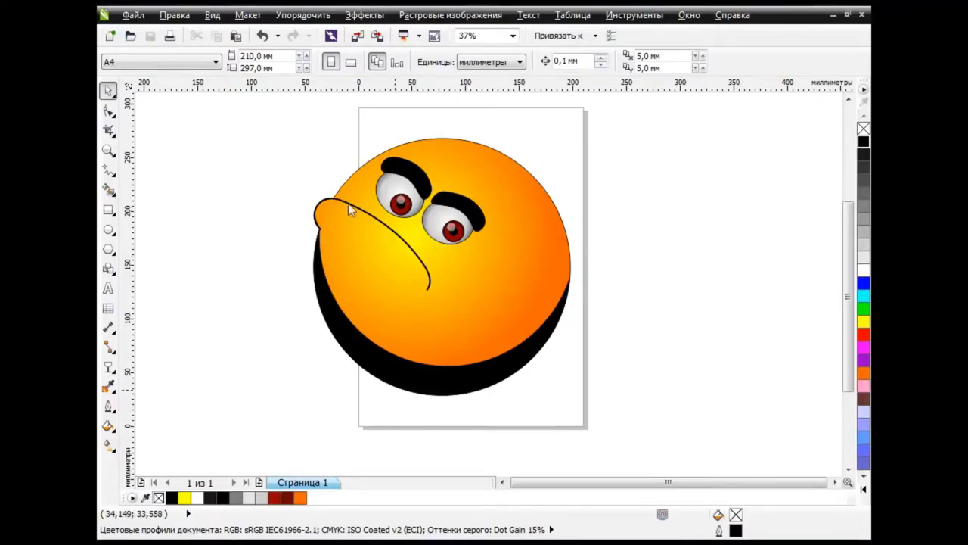
{"action": "scroll", "coordinate": [323, 199], "scroll_direction": "up", "scroll_amount": 2}
{"action": "scroll", "coordinate": [642, 285], "scroll_direction": "up", "scroll_amount": 1}
{"action": "key", "text": "F7"}
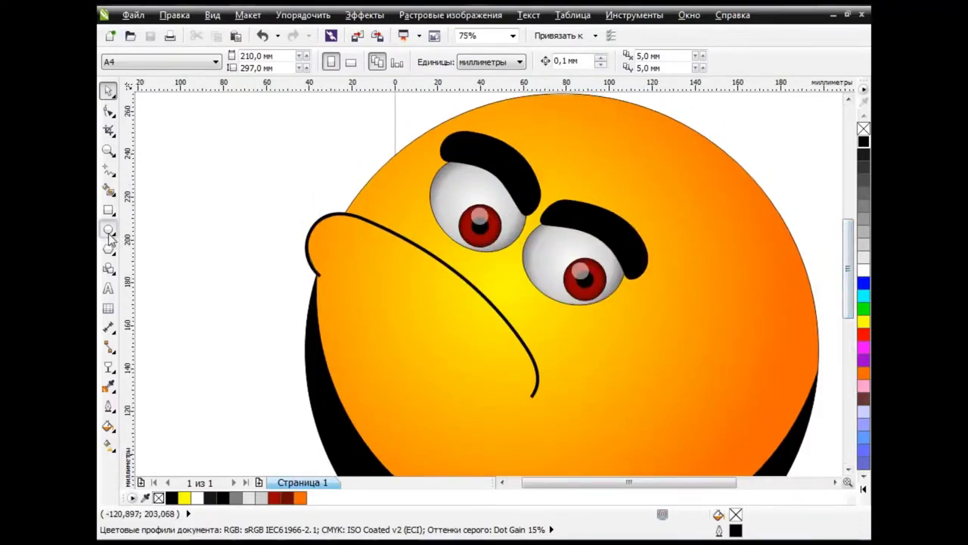
{"action": "left_click_drag", "start_coordinate": [520, 242], "coordinate": [630, 313]}
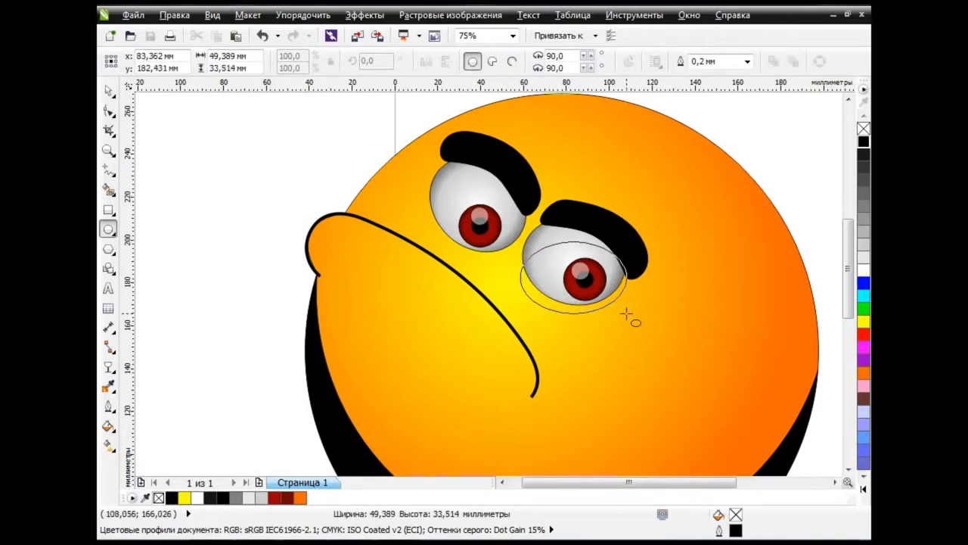
{"action": "left_click_drag", "start_coordinate": [575, 244], "coordinate": [575, 225]}
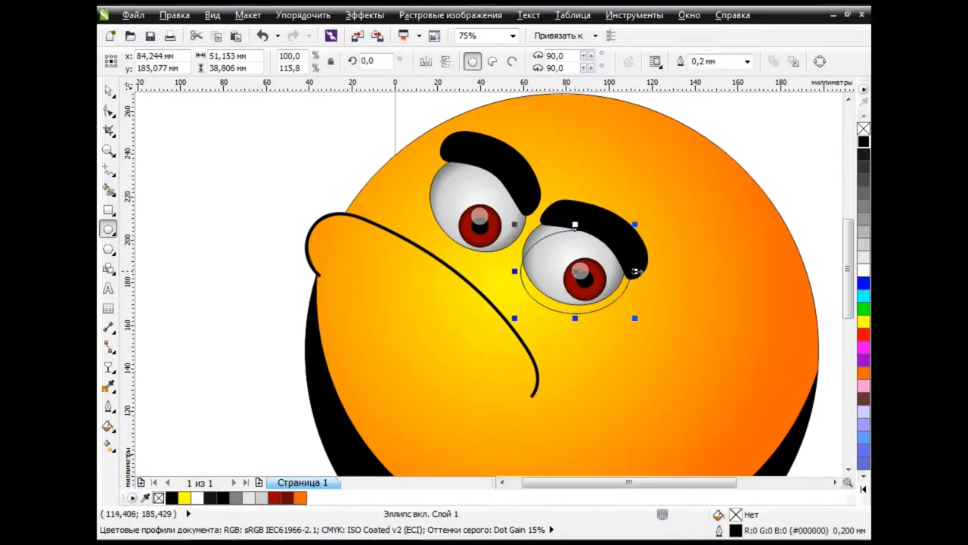
{"action": "left_click_drag", "start_coordinate": [635, 270], "coordinate": [629, 270]}
Smart Fill the gap under the right eye and colour the new crescent dark orange
{"action": "left_click", "coordinate": [109, 190]}
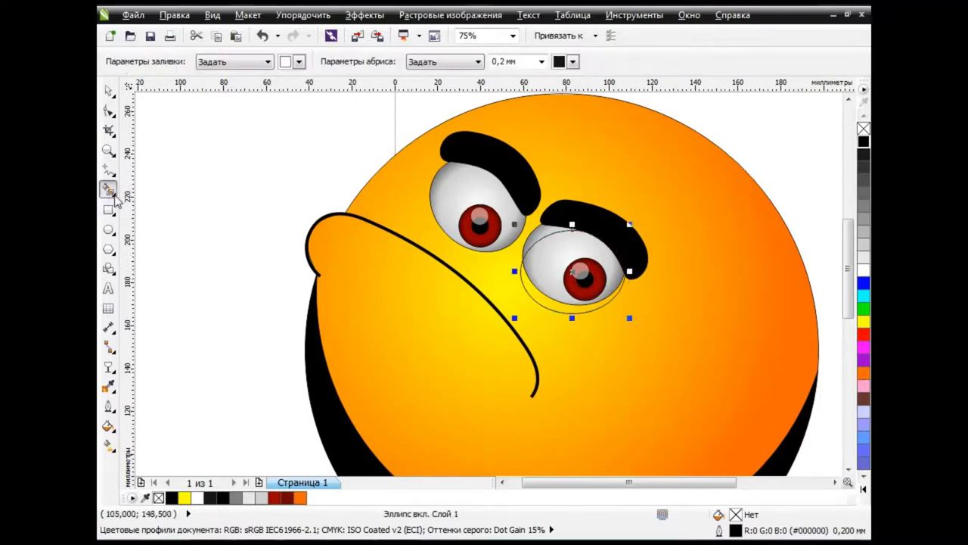
{"action": "left_click", "coordinate": [537, 295]}
{"action": "key", "text": "space"}
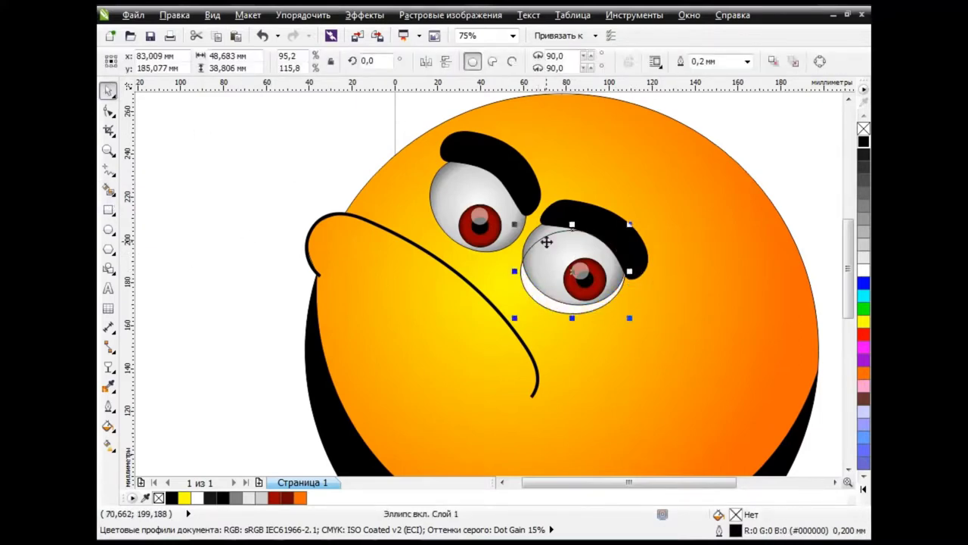
{"action": "left_click", "coordinate": [553, 306]}
{"action": "left_click_drag", "start_coordinate": [865, 368], "coordinate": [848, 409]}
{"action": "left_click", "coordinate": [800, 208]}
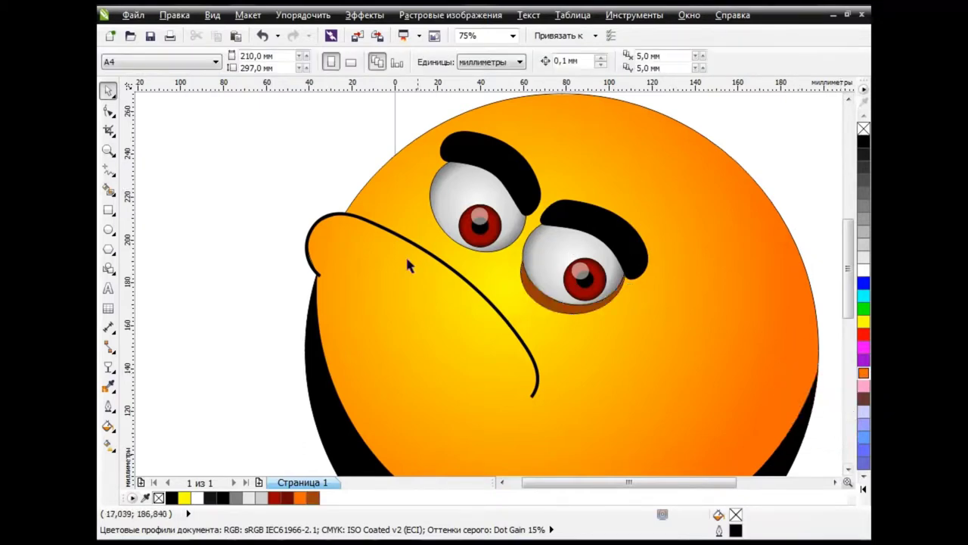
{"action": "left_click", "coordinate": [534, 286]}
{"action": "key", "text": "Escape"}
Draw a Bezier curve sweeping around the smiley's left cheek and lower face
{"action": "key", "text": "F3"}
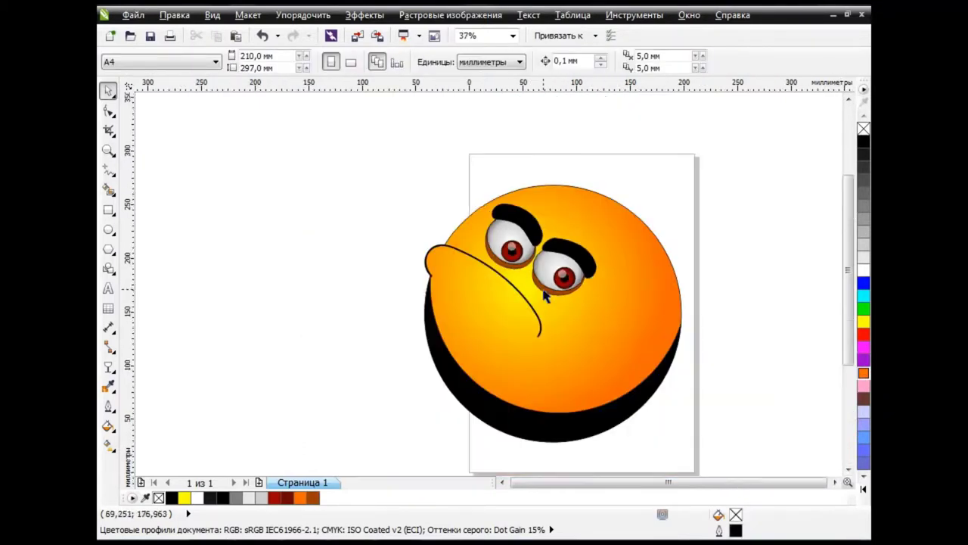
{"action": "scroll", "coordinate": [634, 486], "scroll_direction": "right", "scroll_amount": 3}
{"action": "scroll", "coordinate": [788, 282], "scroll_direction": "down", "scroll_amount": 2}
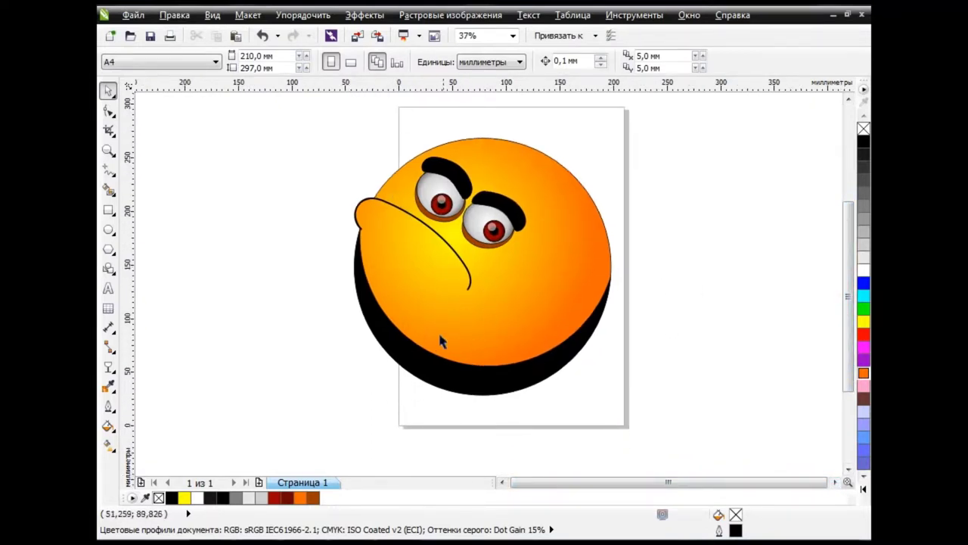
{"action": "left_click", "coordinate": [112, 176]}
{"action": "left_click", "coordinate": [162, 197]}
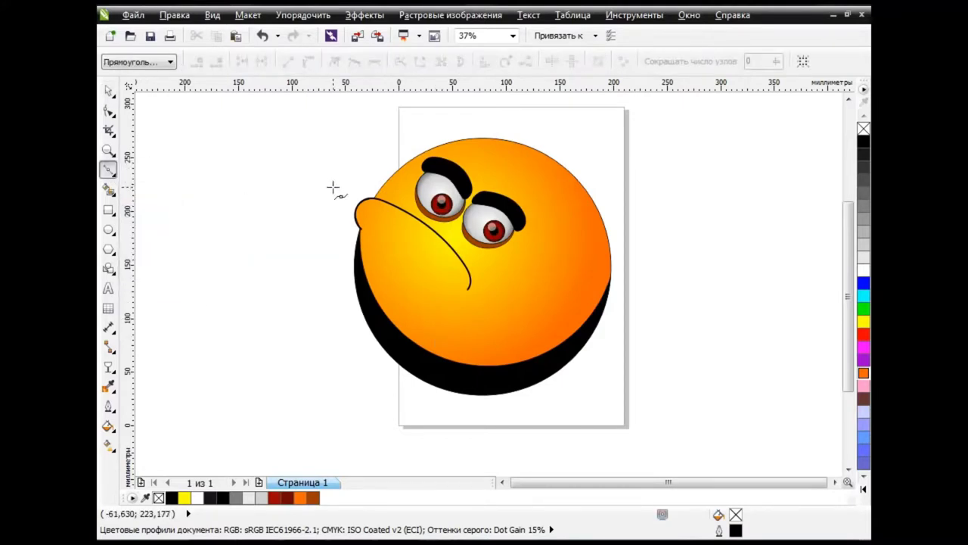
{"action": "left_click", "coordinate": [347, 188]}
{"action": "mouse_move", "coordinate": [480, 280]}
{"action": "left_mouse_down"}
{"action": "mouse_move", "coordinate": [484, 307]}
{"action": "mouse_move", "coordinate": [519, 356]}
{"action": "left_mouse_up"}
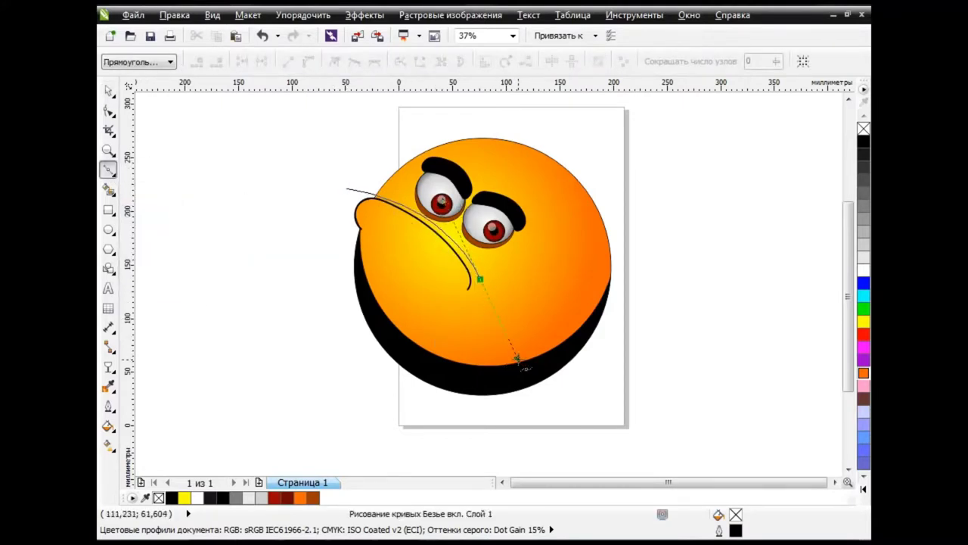
{"action": "mouse_move", "coordinate": [331, 328]}
{"action": "left_mouse_down"}
{"action": "mouse_move", "coordinate": [330, 308]}
{"action": "mouse_move", "coordinate": [281, 259]}
{"action": "left_mouse_up"}
{"action": "key", "text": "space"}
{"action": "key", "text": "Escape"}
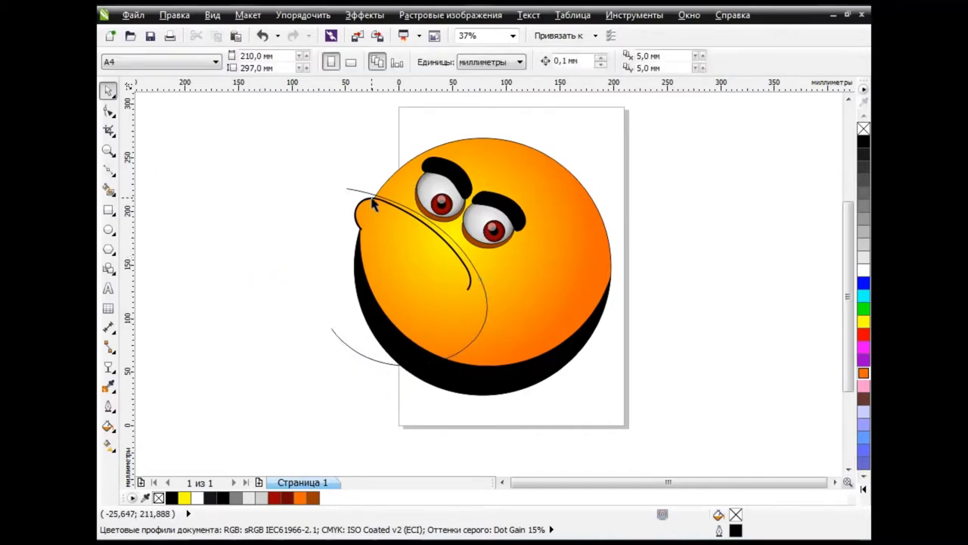
{"action": "left_click", "coordinate": [374, 208]}
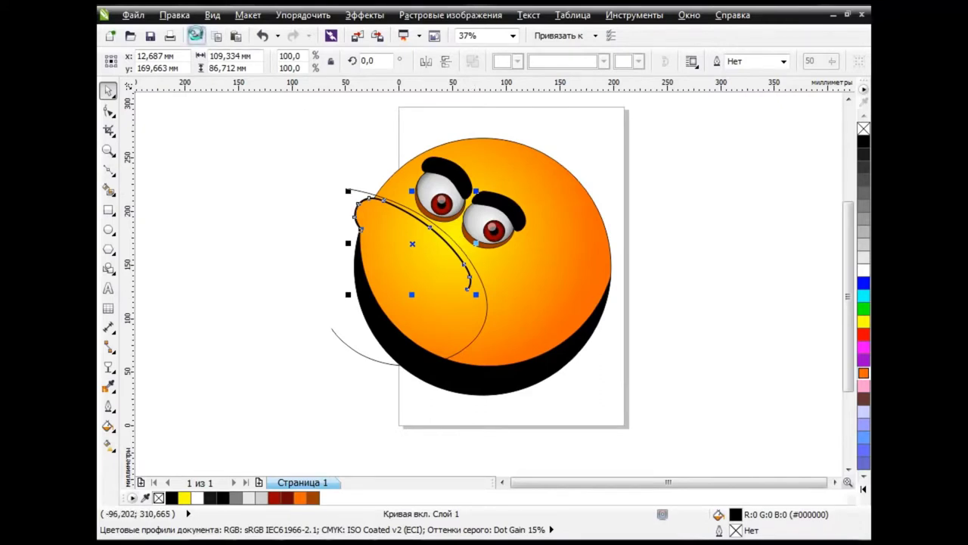
{"action": "key", "text": "Escape"}
Smart Fill the enclosed cheek area, delete the leftover arc, and fill the cheek black
{"action": "left_click", "coordinate": [109, 189]}
{"action": "left_click", "coordinate": [416, 281]}
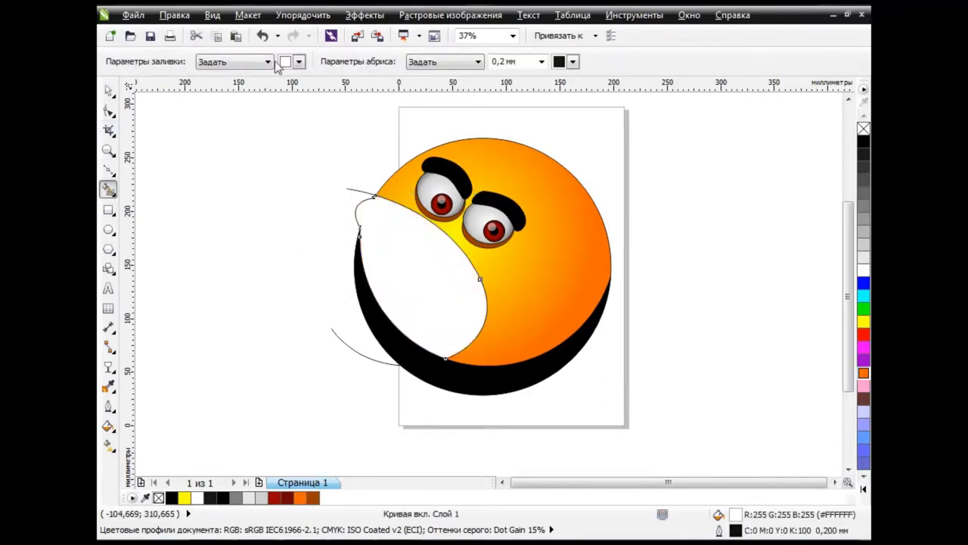
{"action": "key", "text": "space"}
{"action": "left_click", "coordinate": [258, 172]}
{"action": "left_click", "coordinate": [334, 334]}
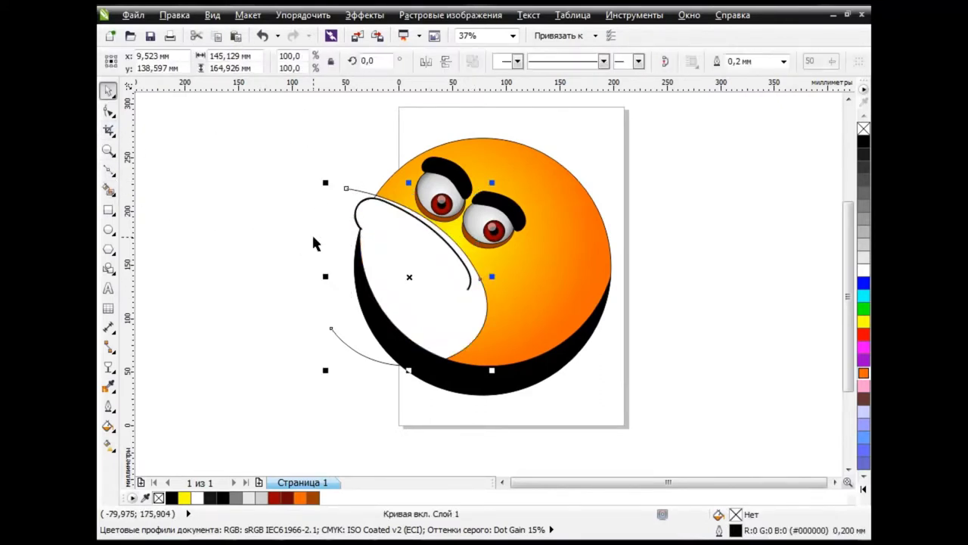
{"action": "key", "text": "Delete"}
{"action": "left_click", "coordinate": [469, 308]}
{"action": "left_click", "coordinate": [863, 141]}
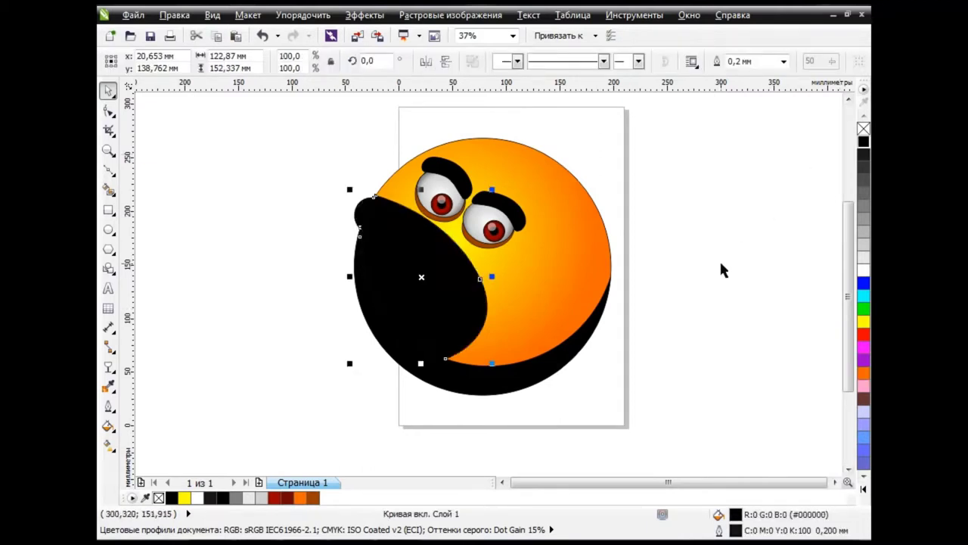
Apply Uniform transparency to the black cheek so it becomes semi-transparent
{"action": "left_click", "coordinate": [109, 367]}
{"action": "left_click", "coordinate": [181, 453]}
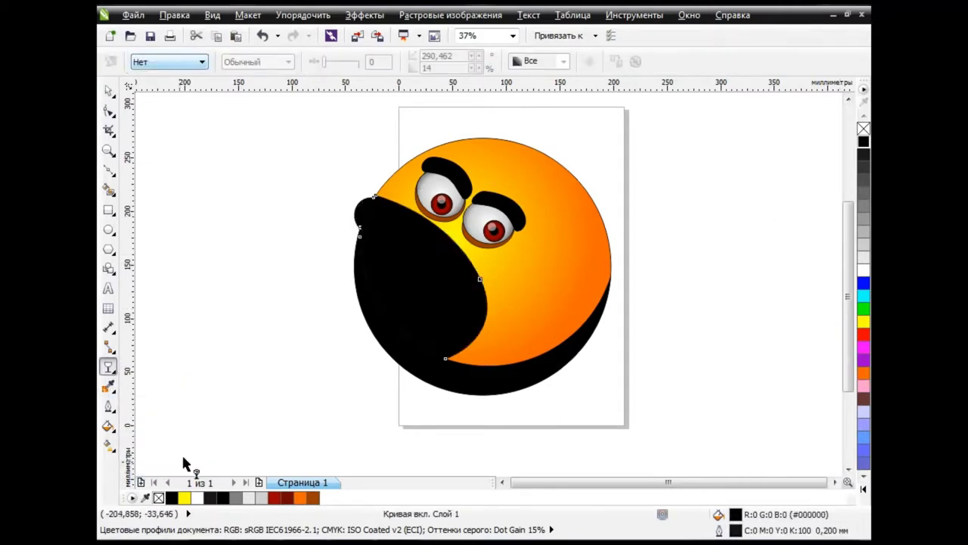
{"action": "left_click", "coordinate": [202, 61]}
{"action": "left_click", "coordinate": [195, 91]}
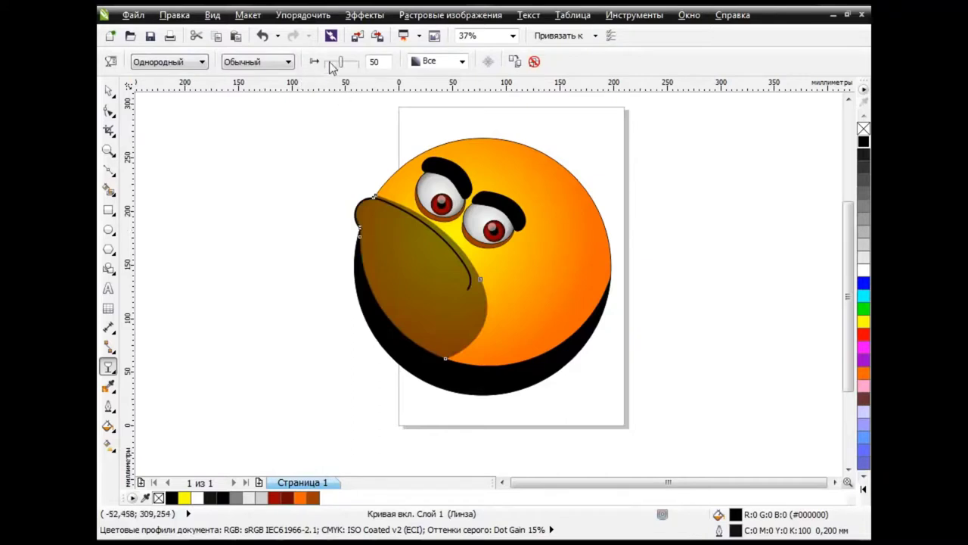
{"action": "left_click_drag", "start_coordinate": [340, 61], "coordinate": [353, 69]}
{"action": "key", "text": "space"}
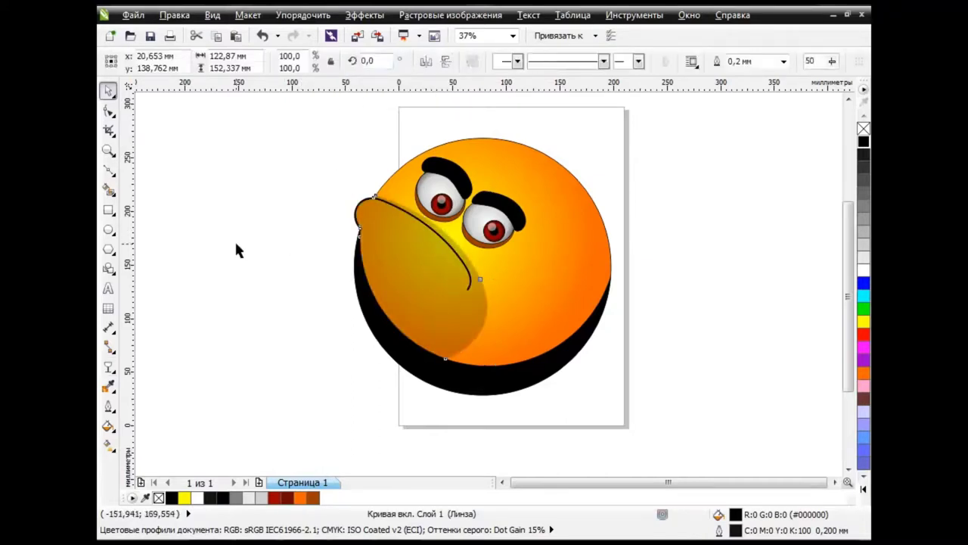
{"action": "left_click", "coordinate": [274, 283]}
{"action": "left_click", "coordinate": [402, 311]}
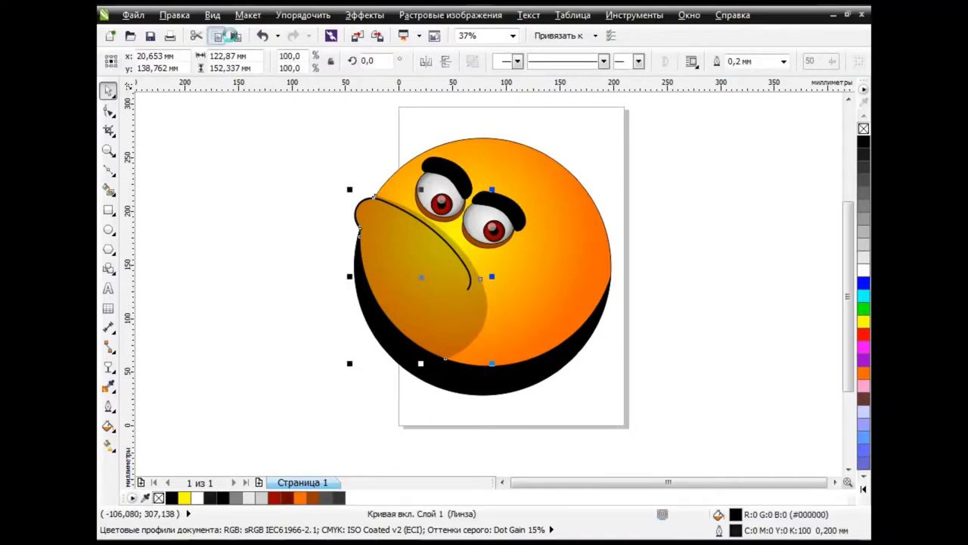
Try the Биология 2 - 3-цв. texture fill with a dark grey middle shade and black light colour
{"action": "left_click", "coordinate": [108, 426]}
{"action": "left_click", "coordinate": [184, 368]}
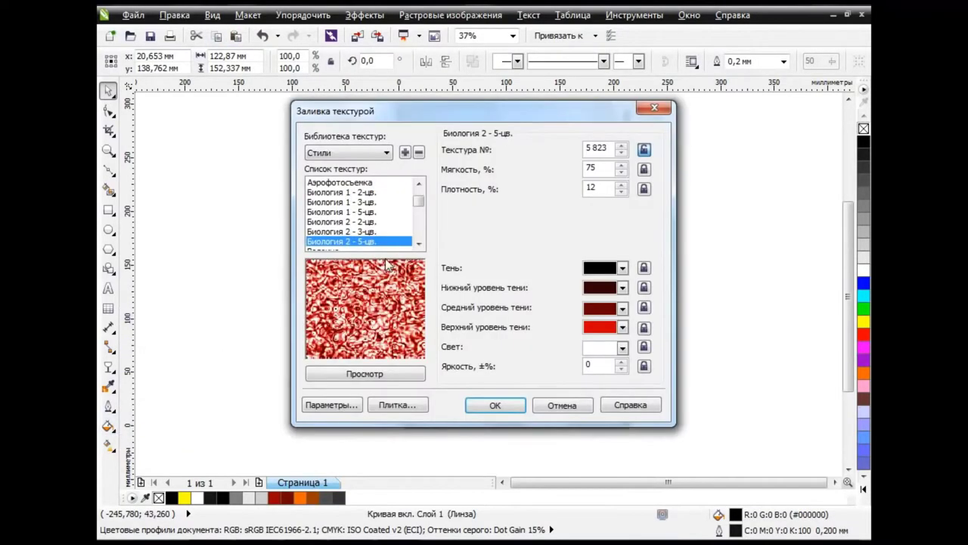
{"action": "left_click", "coordinate": [371, 232]}
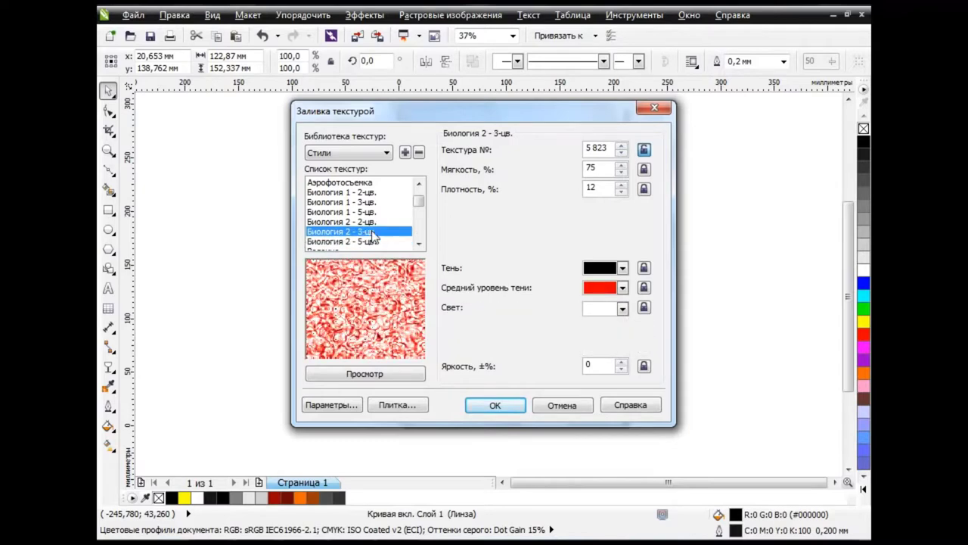
{"action": "left_click", "coordinate": [622, 287]}
{"action": "left_click", "coordinate": [614, 304]}
{"action": "left_click", "coordinate": [621, 308]}
{"action": "left_click", "coordinate": [663, 324]}
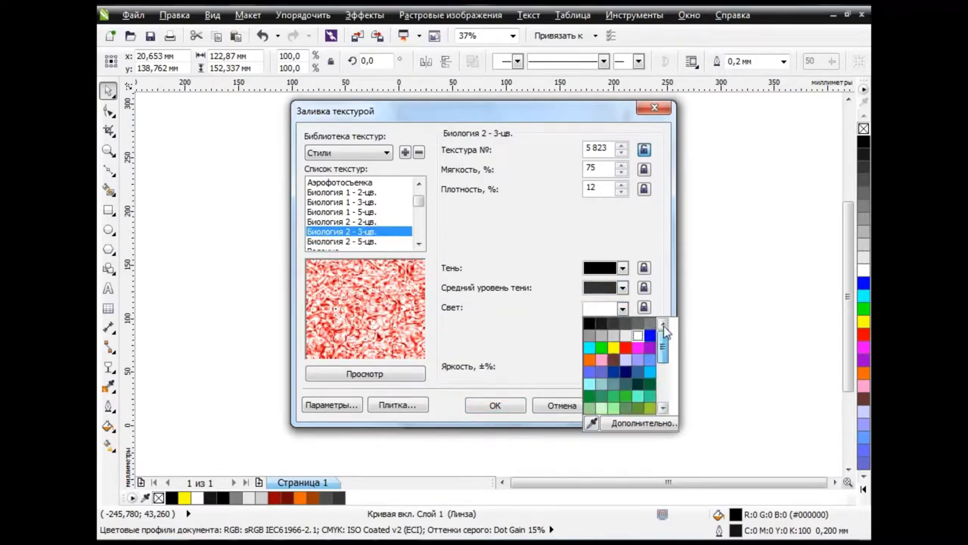
{"action": "left_click", "coordinate": [601, 324]}
Adjust the texture's shades to medium grey and near black, refreshing the preview
{"action": "left_click", "coordinate": [422, 375]}
{"action": "left_click", "coordinate": [622, 288]}
{"action": "left_click", "coordinate": [622, 305]}
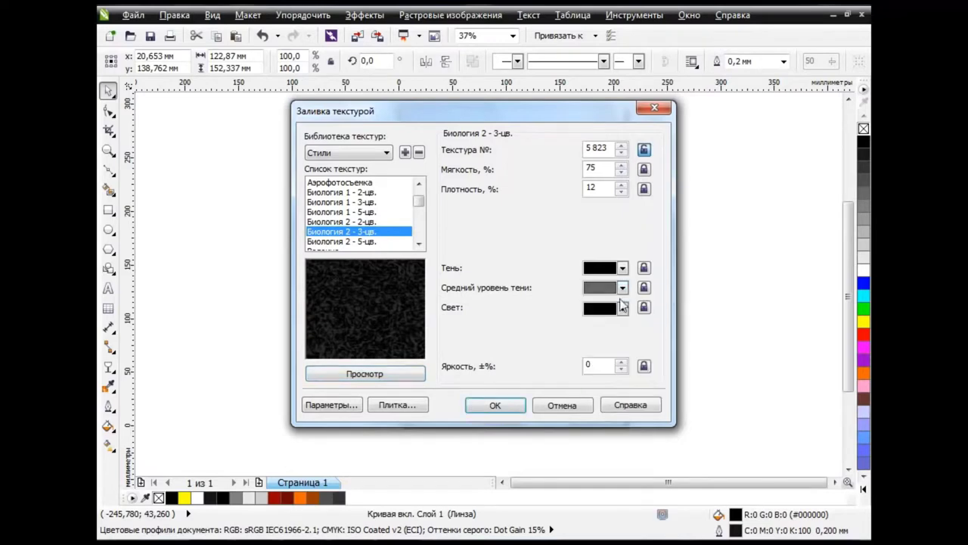
{"action": "left_click", "coordinate": [630, 325]}
{"action": "left_click", "coordinate": [415, 375]}
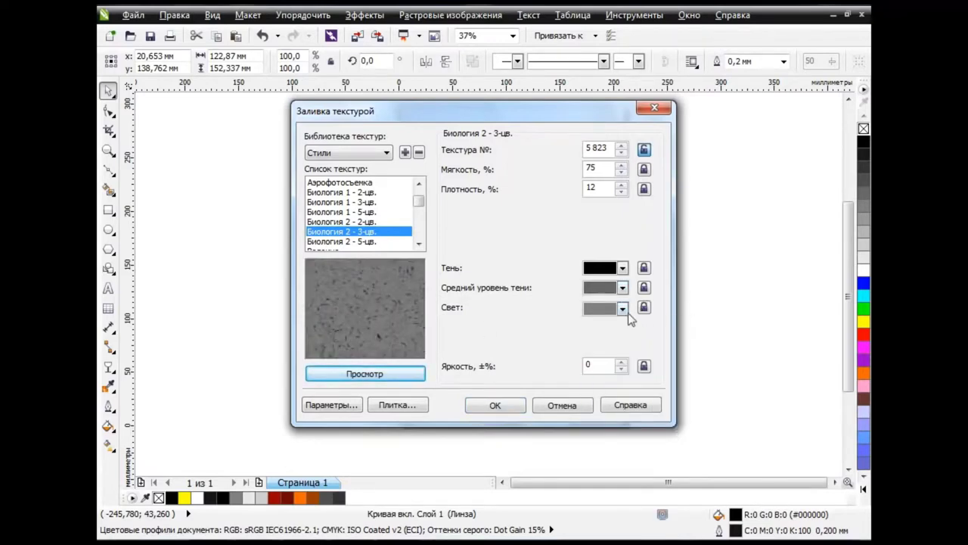
{"action": "left_click", "coordinate": [622, 308]}
{"action": "left_click", "coordinate": [614, 324]}
{"action": "left_click", "coordinate": [387, 375]}
Apply the Биология 2 - 5-цв. texture with black, dark grey and medium grey shades
{"action": "left_click", "coordinate": [355, 241]}
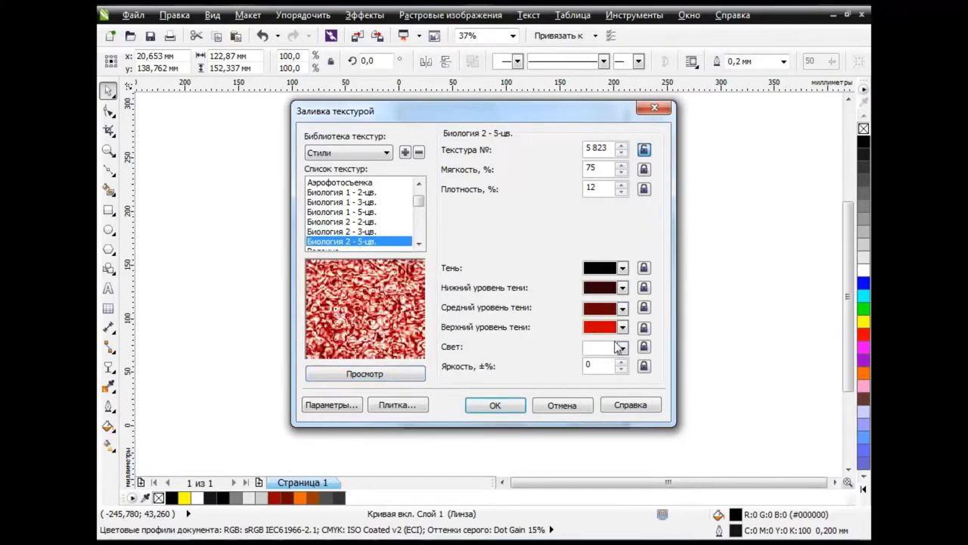
{"action": "left_click", "coordinate": [622, 327]}
{"action": "left_click", "coordinate": [597, 342]}
{"action": "left_click", "coordinate": [621, 308]}
{"action": "left_click", "coordinate": [622, 324]}
{"action": "left_click", "coordinate": [621, 287]}
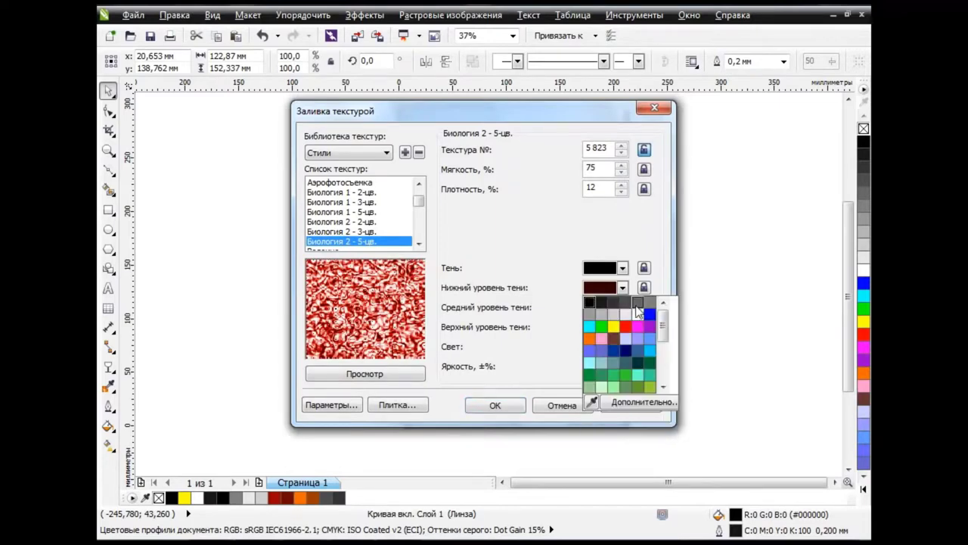
{"action": "left_click", "coordinate": [630, 306]}
{"action": "left_click", "coordinate": [397, 375]}
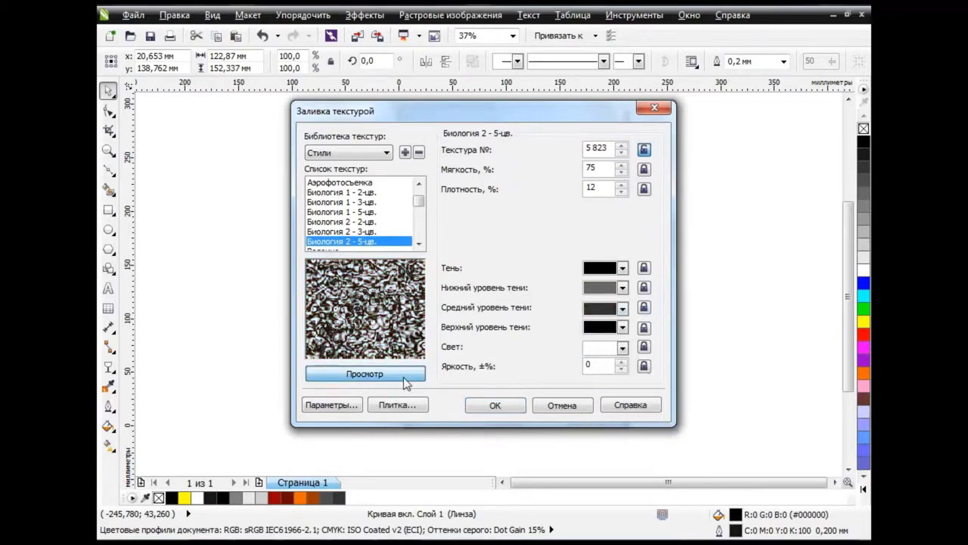
{"action": "left_click", "coordinate": [495, 407]}
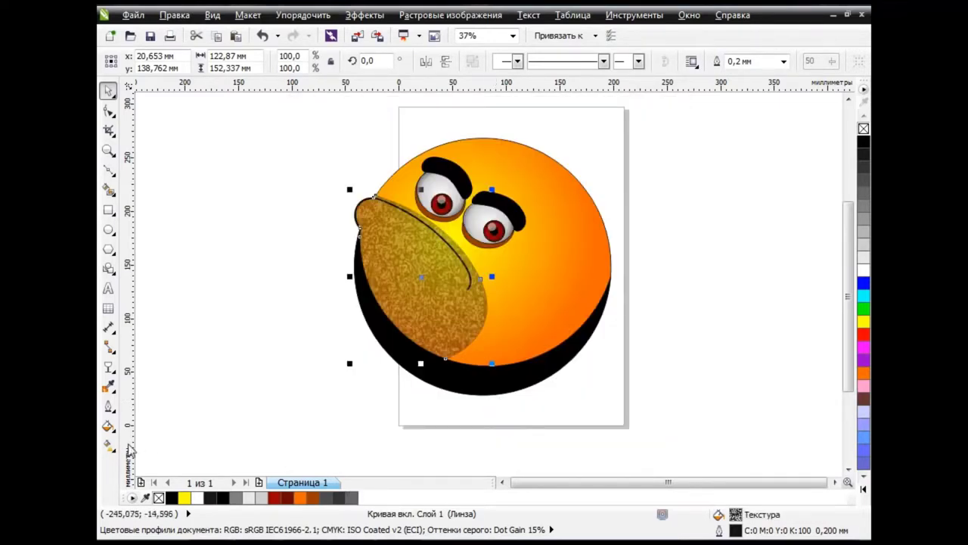
{"action": "left_click", "coordinate": [111, 446]}
{"action": "left_click", "coordinate": [151, 445]}
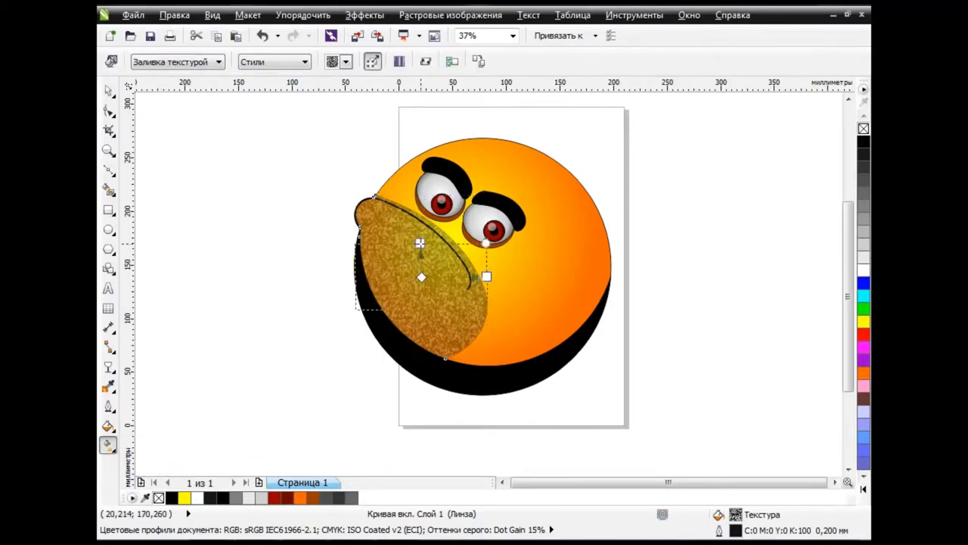
Shrink the cheek's texture tiles for a finer grain
{"action": "left_click_drag", "start_coordinate": [486, 277], "coordinate": [460, 277]}
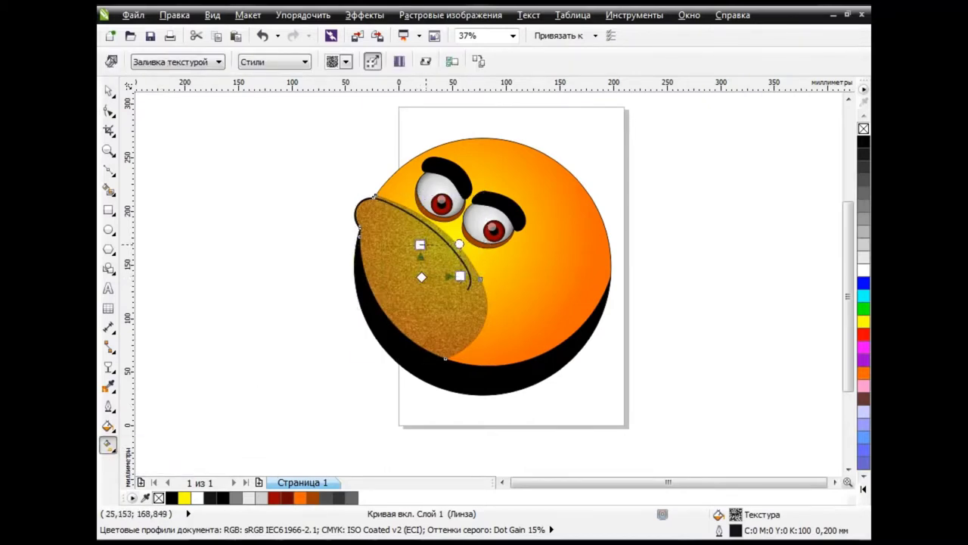
{"action": "left_click", "coordinate": [108, 90]}
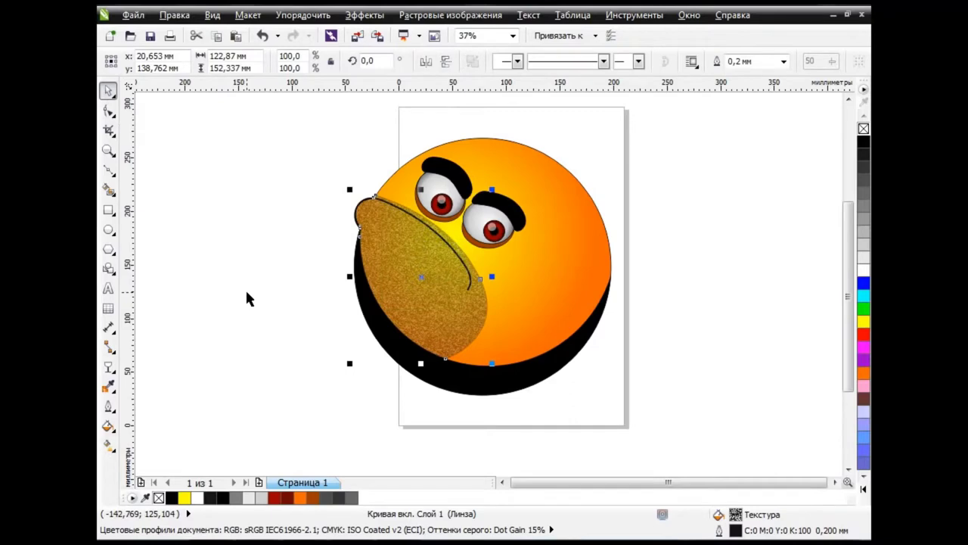
{"action": "left_click", "coordinate": [246, 299]}
{"action": "key", "text": "ctrl+z"}
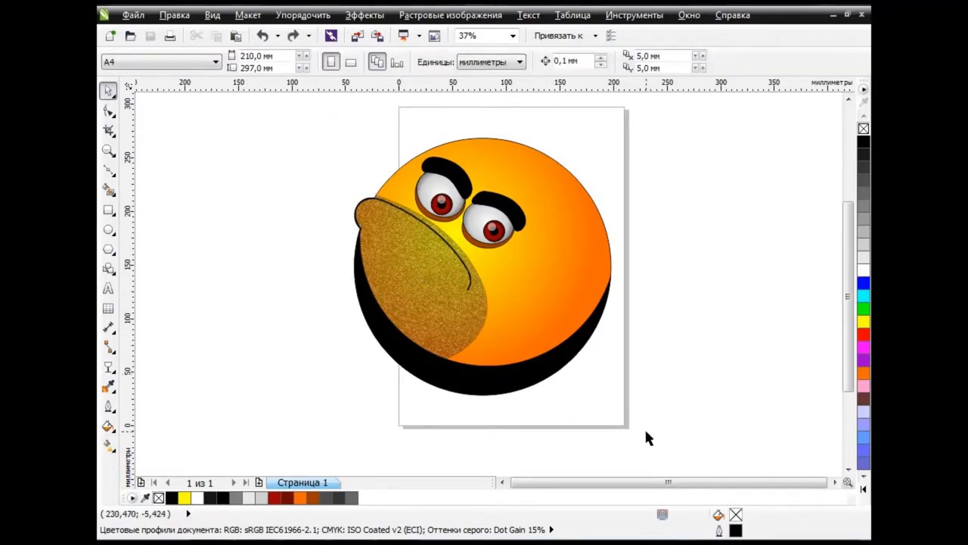
Group all the smiley's parts, then shrink it and move it left of the page
{"action": "left_click_drag", "start_coordinate": [327, 125], "coordinate": [696, 459]}
{"action": "key", "text": "ctrl+g"}
{"action": "mouse_move", "coordinate": [616, 402]}
{"action": "left_mouse_down"}
{"action": "mouse_move", "coordinate": [424, 206]}
{"action": "mouse_move", "coordinate": [247, 148]}
{"action": "mouse_move", "coordinate": [177, 148]}
{"action": "mouse_move", "coordinate": [227, 146]}
{"action": "left_mouse_up"}
{"action": "left_click", "coordinate": [408, 290]}
{"action": "left_click_drag", "start_coordinate": [253, 181], "coordinate": [331, 264]}
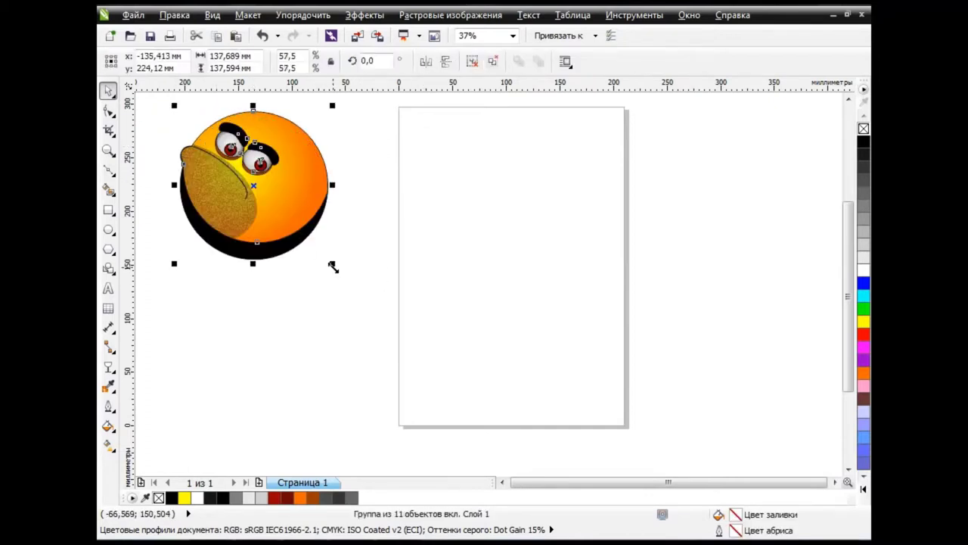
{"action": "left_click", "coordinate": [333, 267]}
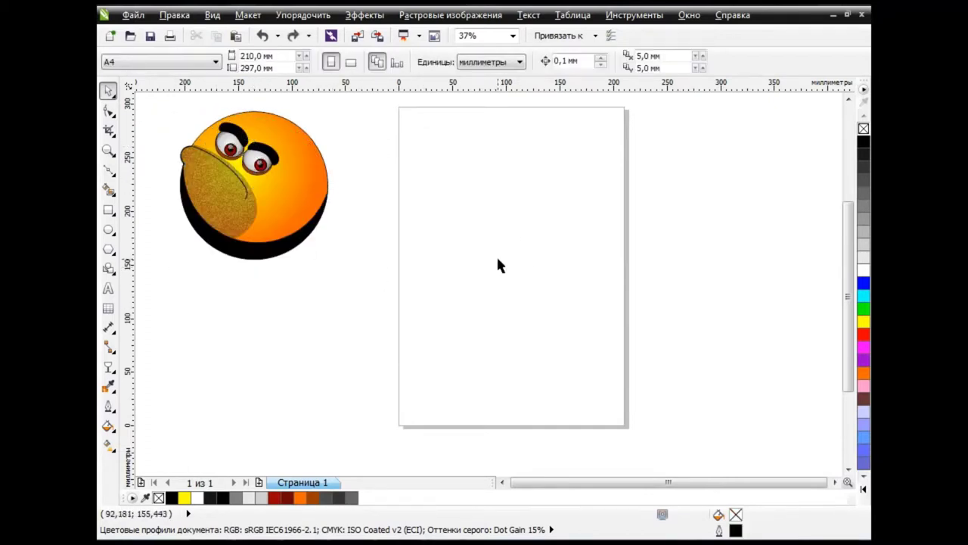
{"action": "left_click", "coordinate": [108, 209]}
Draw a rectangle on the upper page, give it a mesh fill, and arch its top edge
{"action": "left_click_drag", "start_coordinate": [398, 165], "coordinate": [571, 265]}
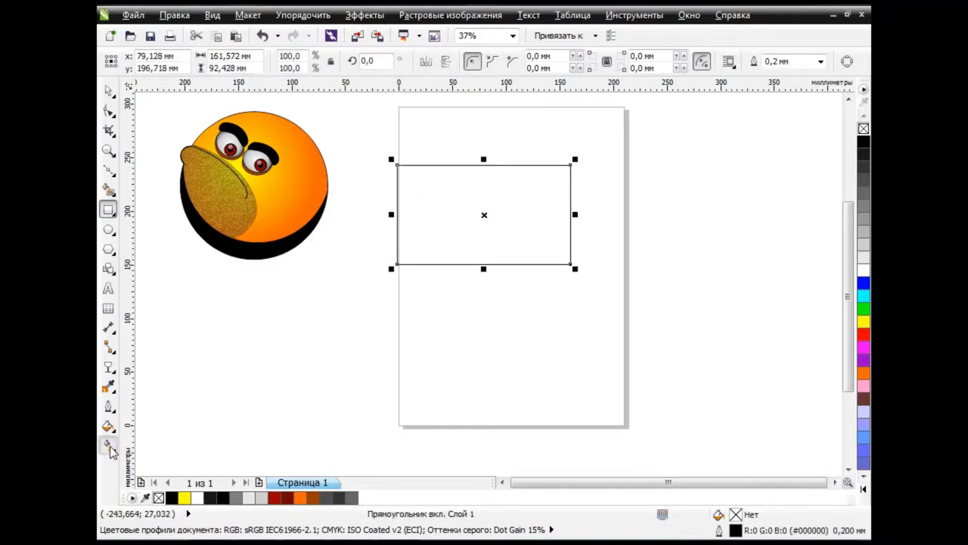
{"action": "left_click", "coordinate": [108, 445]}
{"action": "left_click", "coordinate": [178, 457]}
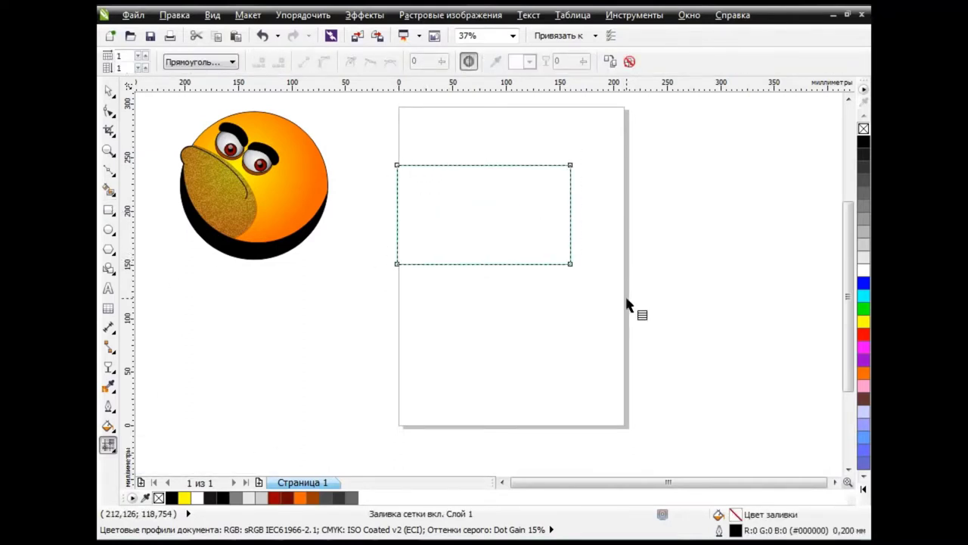
{"action": "left_click_drag", "start_coordinate": [570, 165], "coordinate": [551, 176]}
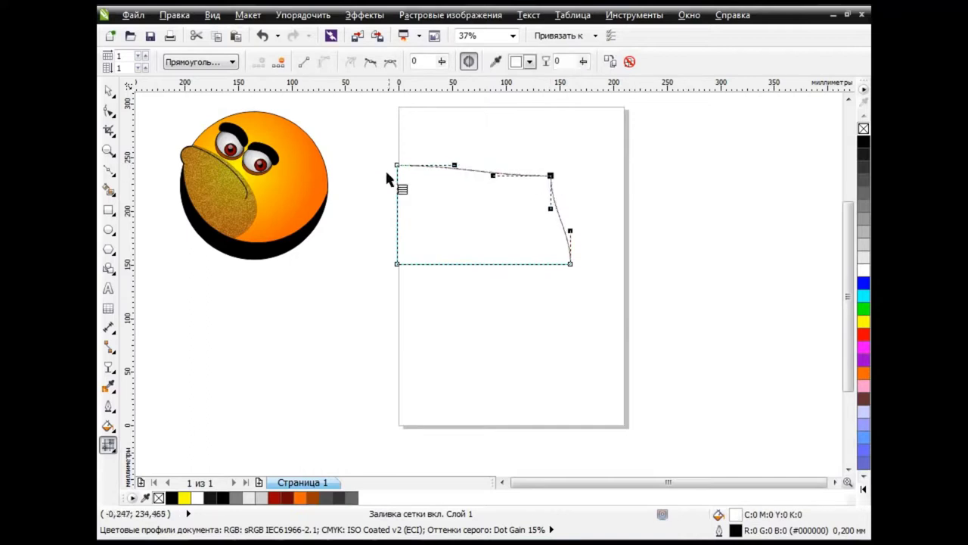
{"action": "left_click", "coordinate": [396, 164]}
{"action": "left_click_drag", "start_coordinate": [454, 162], "coordinate": [452, 148]}
{"action": "left_click_drag", "start_coordinate": [488, 176], "coordinate": [498, 149]}
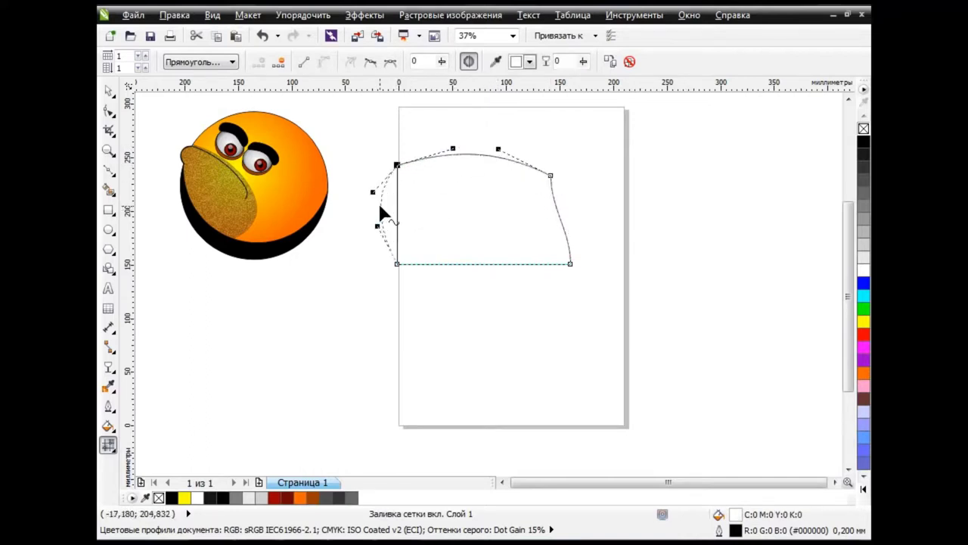
Reshape the mesh's corners and edges into a tapering curve and add a horizontal mesh row
{"action": "left_click_drag", "start_coordinate": [382, 214], "coordinate": [380, 214]}
{"action": "mouse_move", "coordinate": [571, 263]}
{"action": "left_mouse_down"}
{"action": "mouse_move", "coordinate": [551, 239]}
{"action": "mouse_move", "coordinate": [552, 205]}
{"action": "left_mouse_up"}
{"action": "left_click_drag", "start_coordinate": [479, 261], "coordinate": [522, 271]}
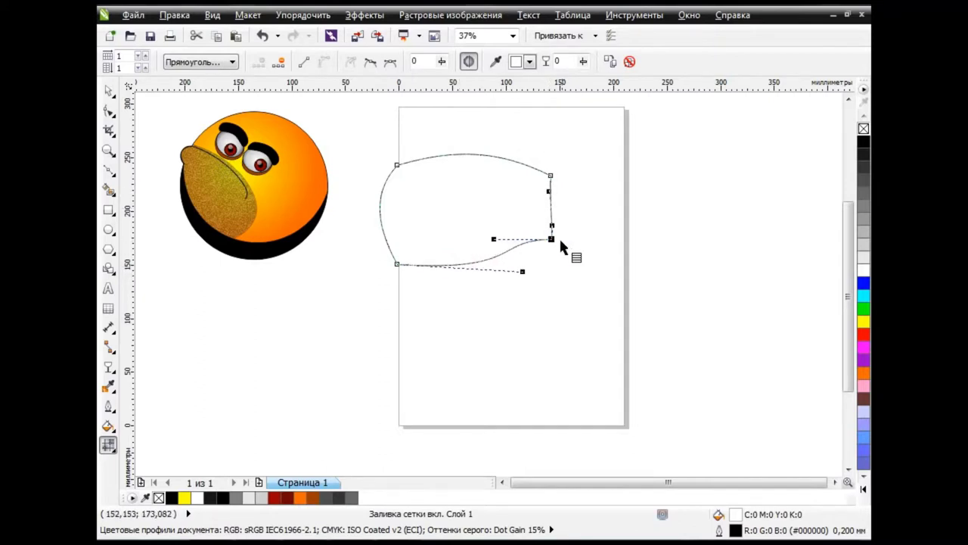
{"action": "left_click_drag", "start_coordinate": [551, 239], "coordinate": [548, 227]}
{"action": "left_click_drag", "start_coordinate": [397, 165], "coordinate": [383, 123]}
{"action": "left_click_drag", "start_coordinate": [439, 109], "coordinate": [443, 125]}
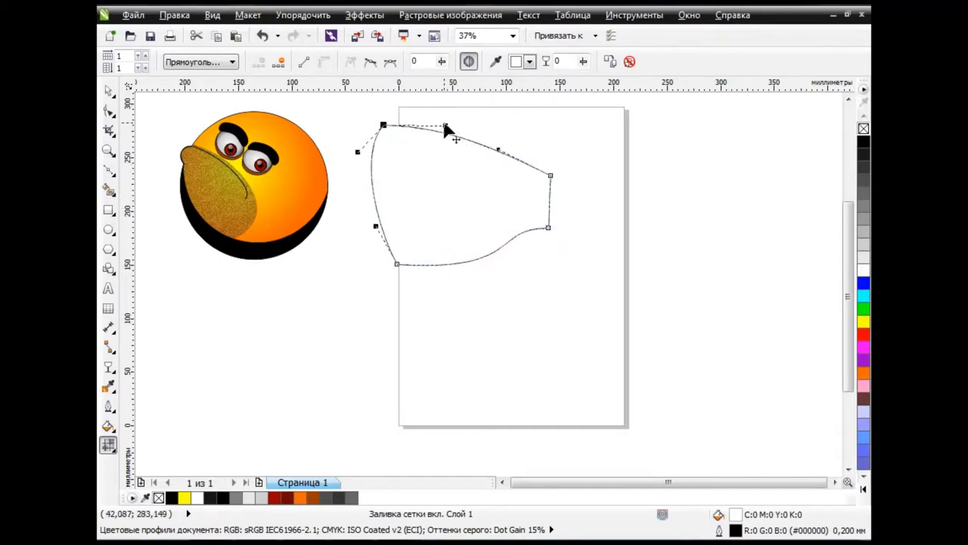
{"action": "left_click", "coordinate": [549, 226]}
{"action": "left_click_drag", "start_coordinate": [397, 264], "coordinate": [394, 264]}
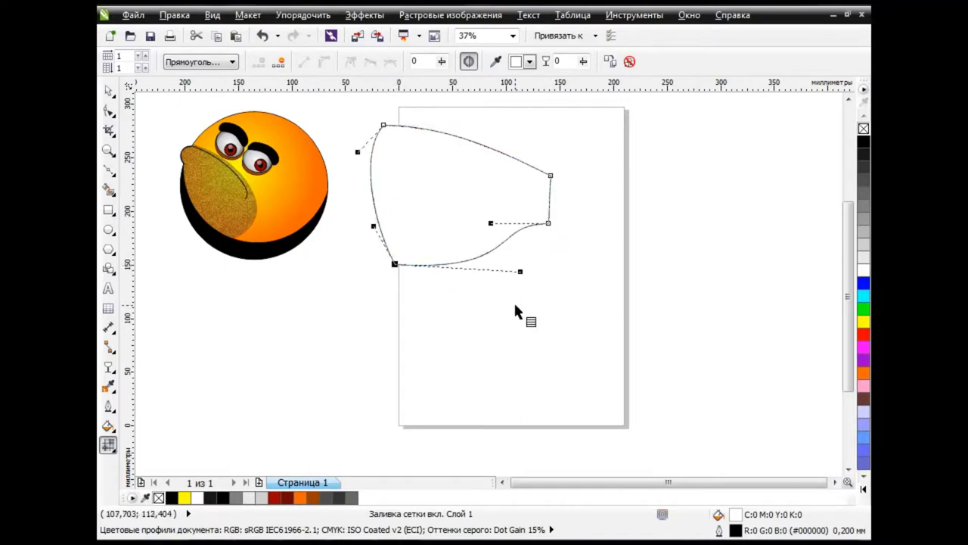
{"action": "left_click", "coordinate": [553, 312]}
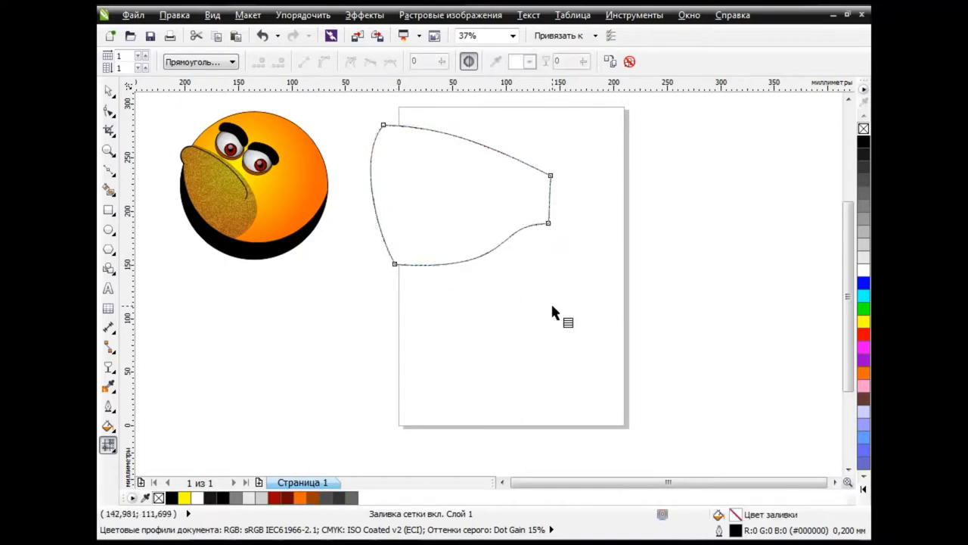
{"action": "double_click", "coordinate": [550, 192]}
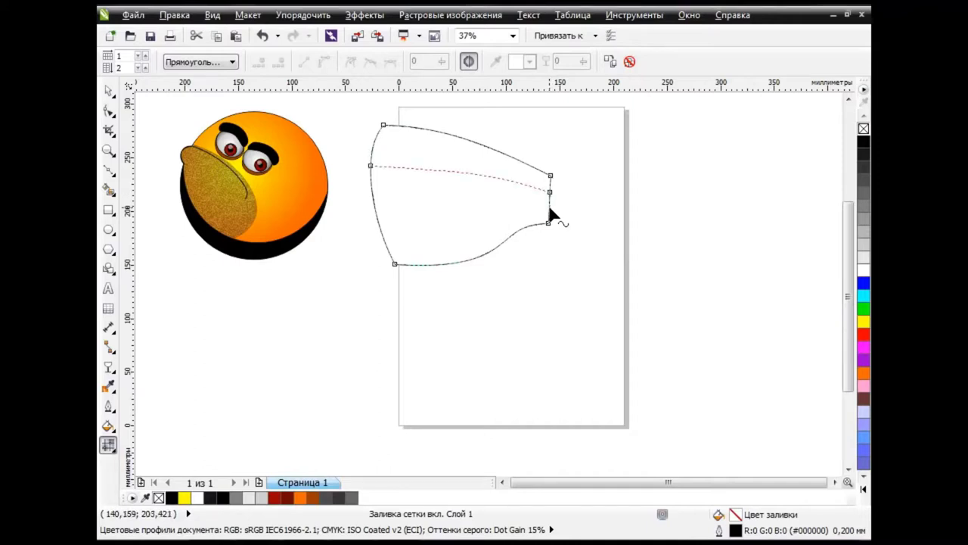
Add more horizontal mesh rows and bend the lower mesh line into a curve
{"action": "double_click", "coordinate": [550, 207]}
{"action": "left_click", "coordinate": [376, 214]}
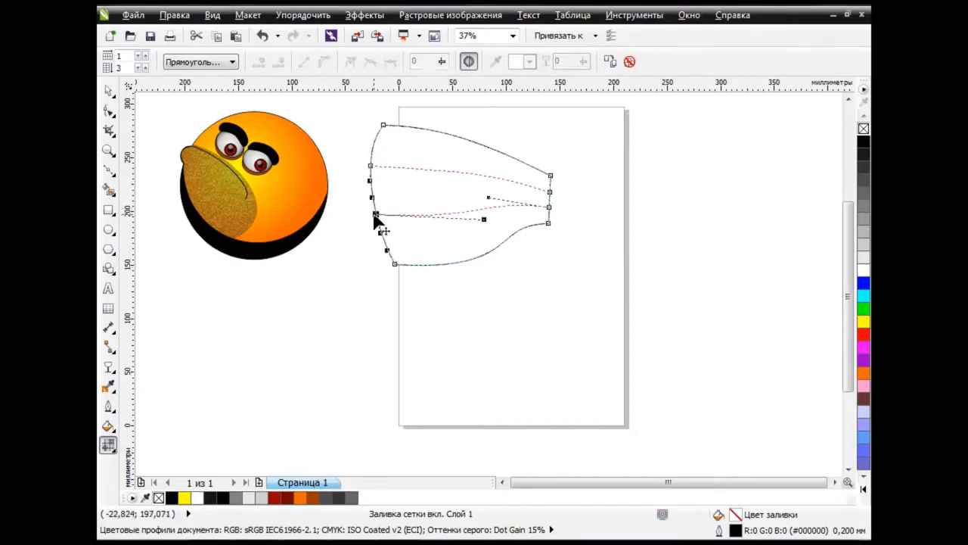
{"action": "left_click_drag", "start_coordinate": [378, 220], "coordinate": [455, 233]}
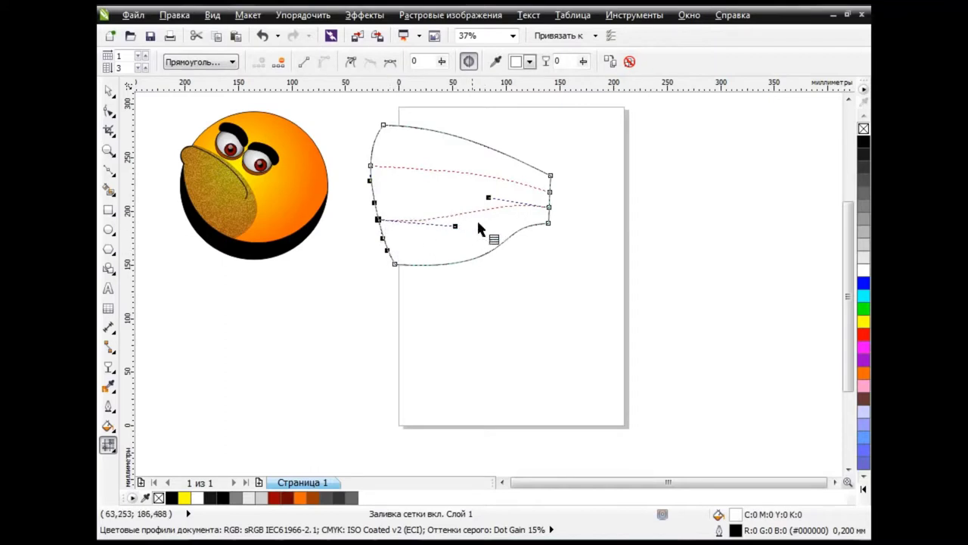
{"action": "double_click", "coordinate": [550, 199]}
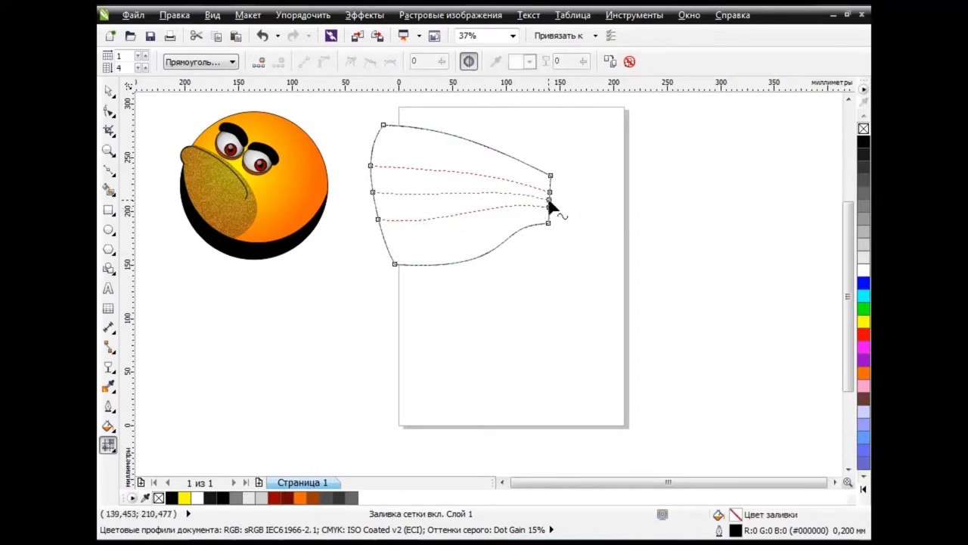
{"action": "double_click", "coordinate": [550, 183]}
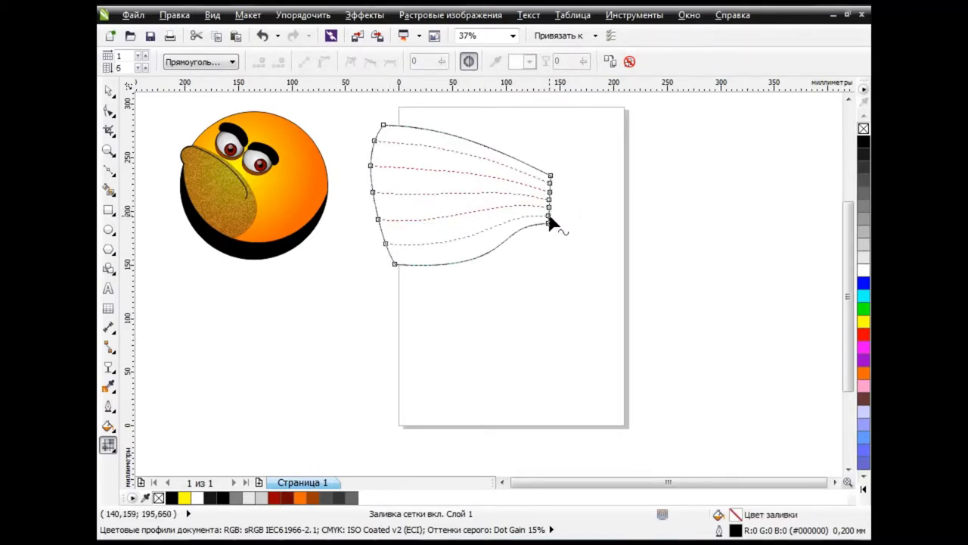
Add three vertical mesh columns, then select all nodes and fill them black
{"action": "double_click", "coordinate": [518, 182]}
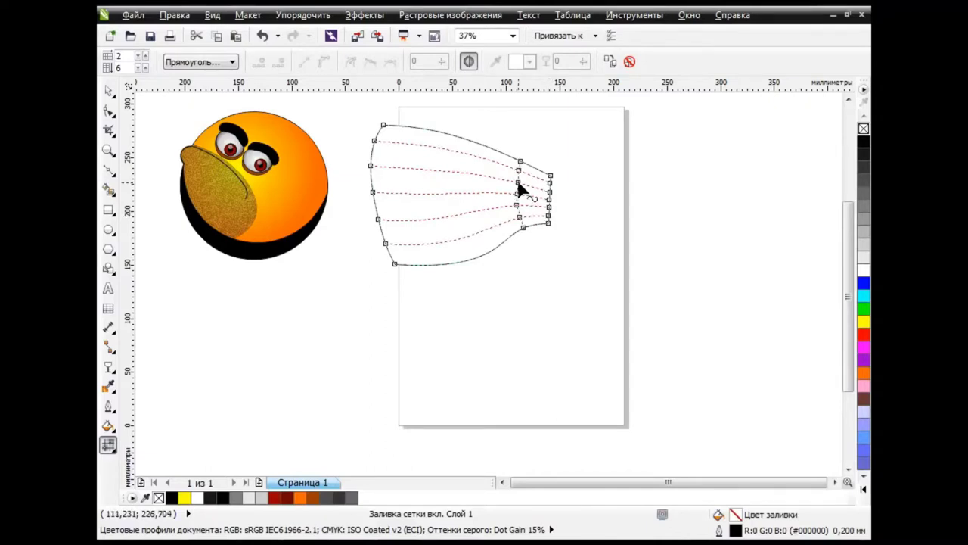
{"action": "double_click", "coordinate": [467, 211]}
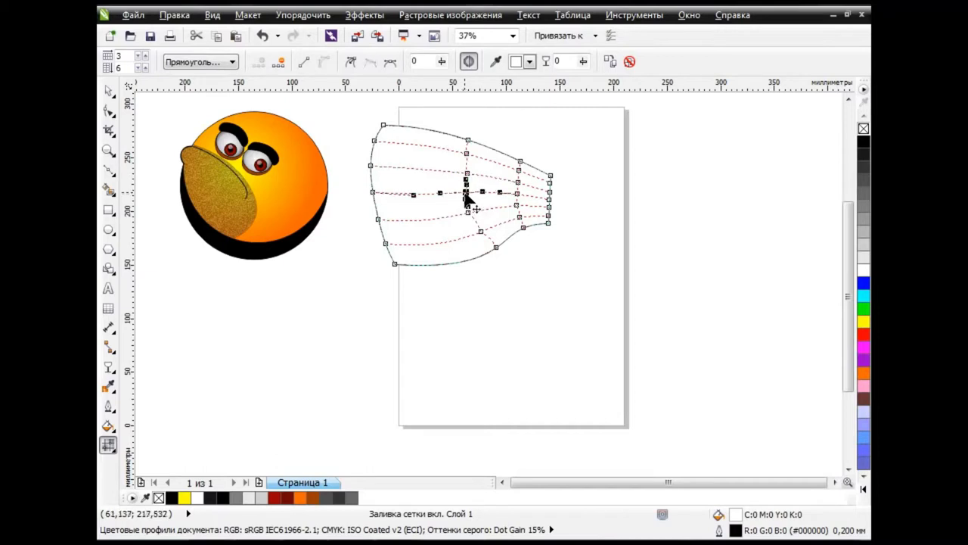
{"action": "double_click", "coordinate": [412, 167]}
{"action": "left_click", "coordinate": [412, 167]}
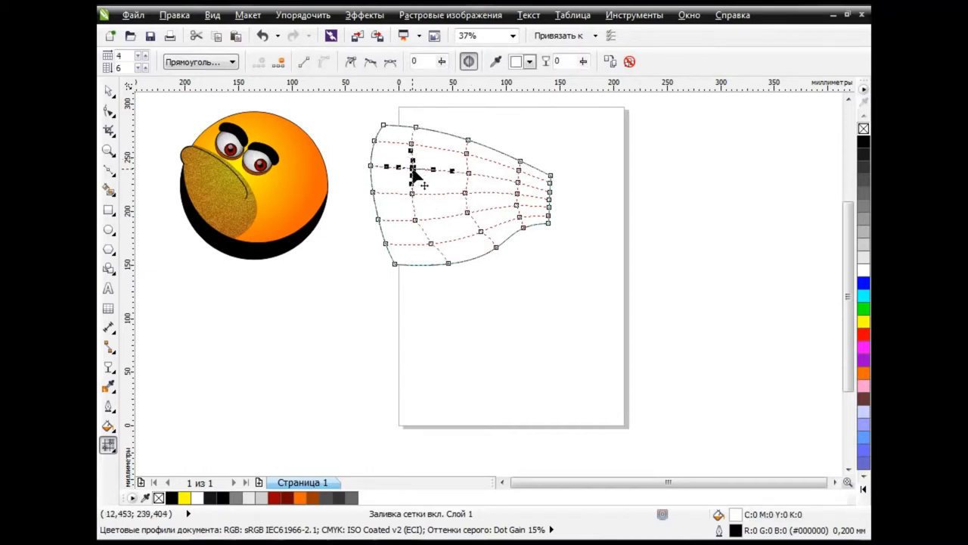
{"action": "left_click_drag", "start_coordinate": [361, 114], "coordinate": [598, 327]}
{"action": "left_click", "coordinate": [530, 61]}
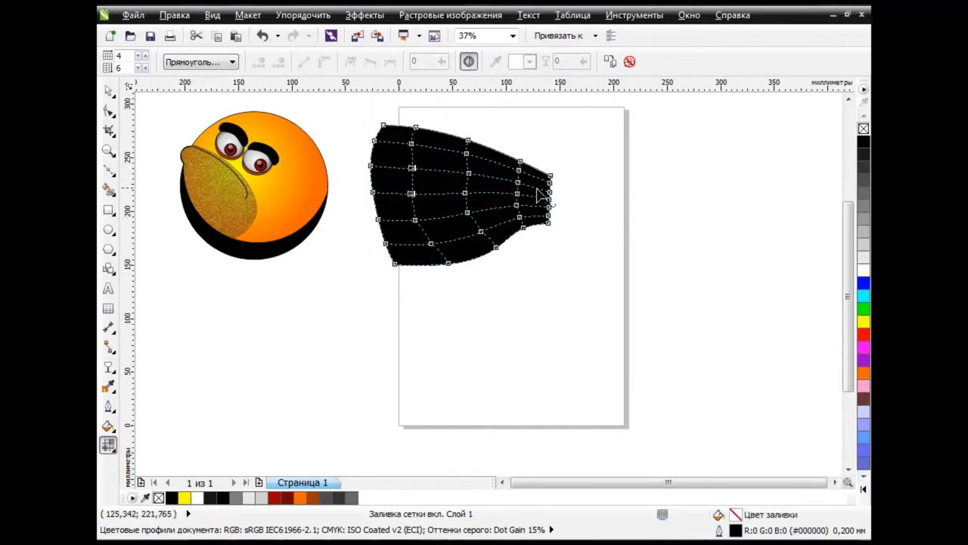
Add another mesh column and colour its selected nodes a deeper grey
{"action": "left_click", "coordinate": [547, 194]}
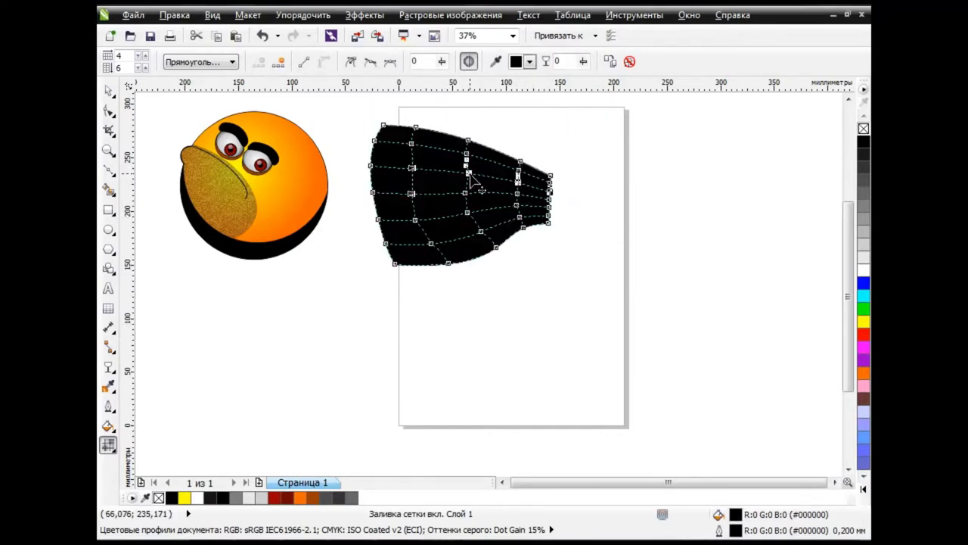
{"action": "double_click", "coordinate": [440, 171]}
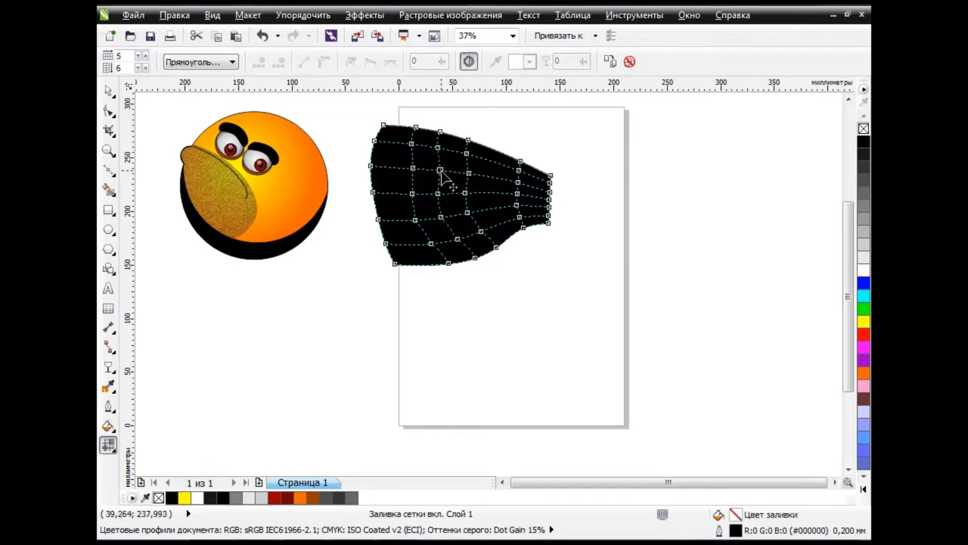
{"action": "left_click", "coordinate": [441, 170]}
{"action": "left_click", "coordinate": [529, 62]}
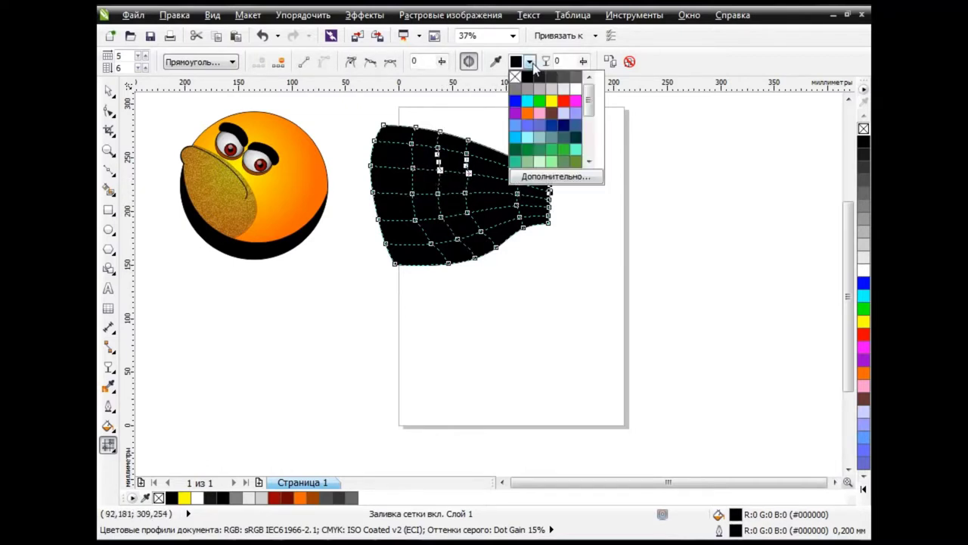
{"action": "left_click", "coordinate": [564, 91]}
{"action": "left_click", "coordinate": [530, 61]}
{"action": "left_click", "coordinate": [519, 94]}
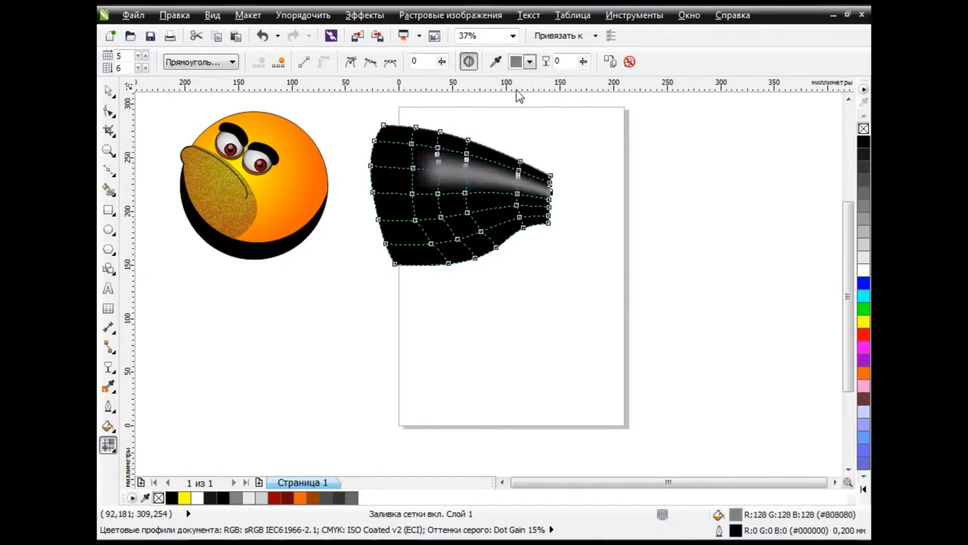
{"action": "left_click", "coordinate": [529, 62]}
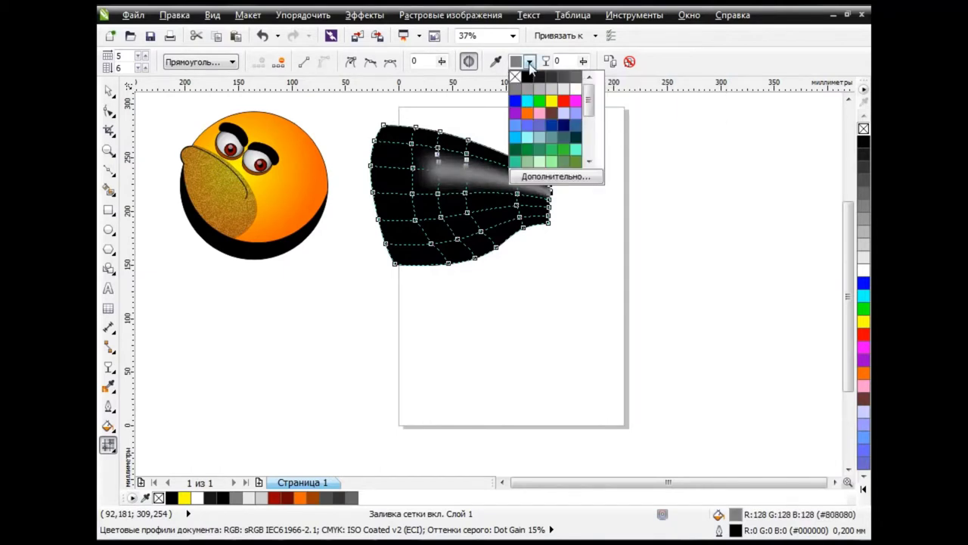
{"action": "left_click", "coordinate": [582, 83]}
Extend the upper highlight by colouring more nodes light grey
{"action": "left_click", "coordinate": [530, 61]}
{"action": "left_click", "coordinate": [564, 78]}
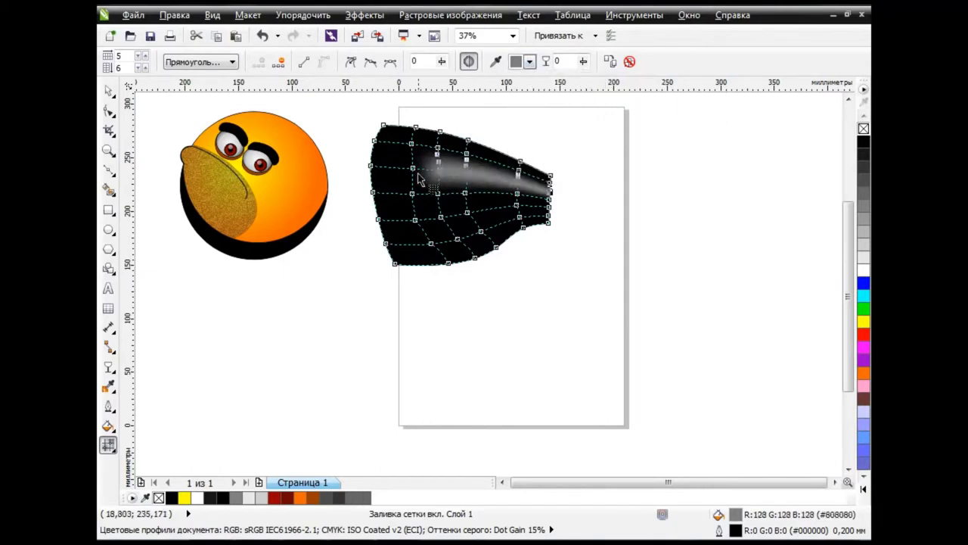
{"action": "left_click", "coordinate": [413, 166]}
{"action": "left_click", "coordinate": [530, 61]}
{"action": "left_click", "coordinate": [515, 89]}
{"action": "left_click", "coordinate": [591, 227]}
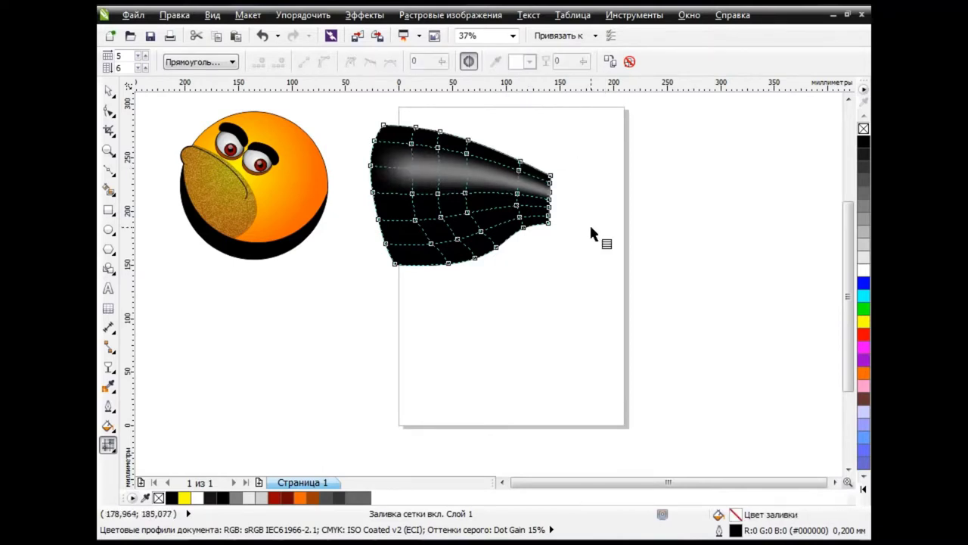
Select nodes along the lower band and colour them grey for a second streak
{"action": "left_click", "coordinate": [552, 222]}
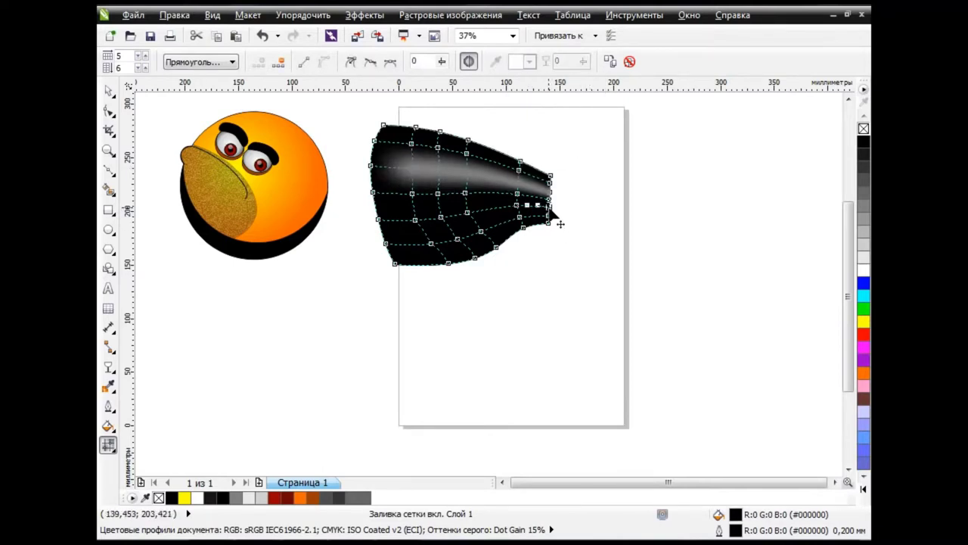
{"action": "left_click", "coordinate": [519, 214]}
{"action": "left_click_drag", "start_coordinate": [445, 222], "coordinate": [405, 193]}
{"action": "left_click", "coordinate": [530, 61]}
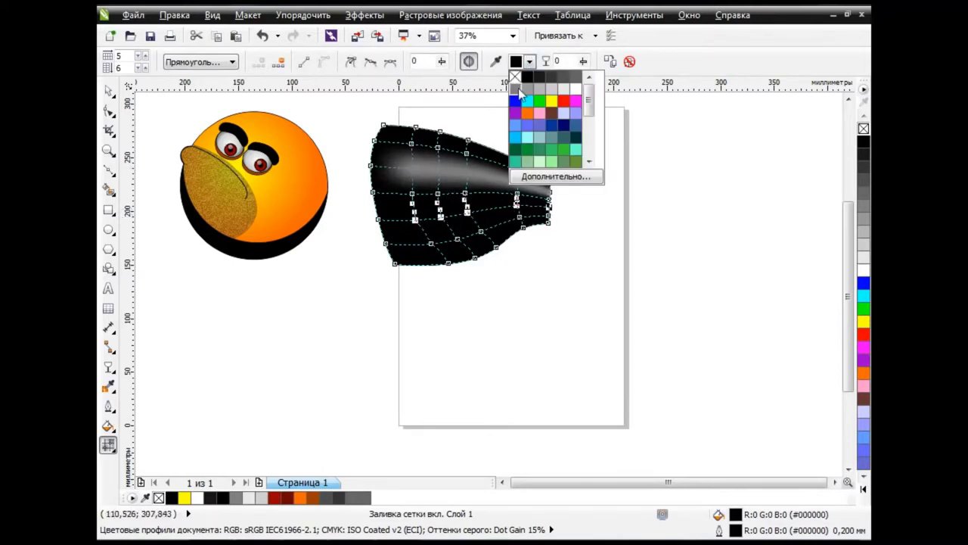
{"action": "left_click", "coordinate": [517, 92]}
{"action": "key", "text": "space"}
Copy the wing, paste a horizontally mirrored copy, and move it right as the second wing
{"action": "left_click", "coordinate": [484, 324]}
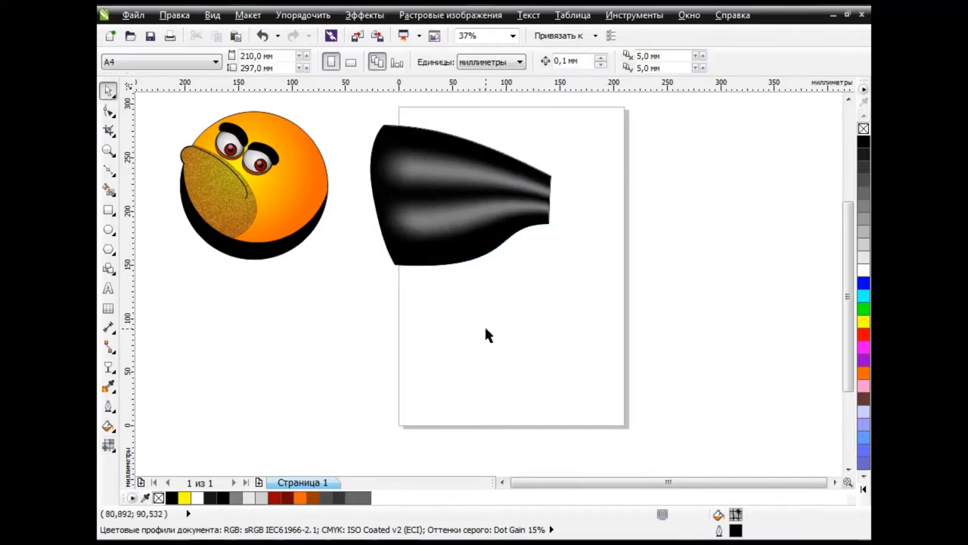
{"action": "left_click", "coordinate": [457, 250]}
{"action": "left_click", "coordinate": [216, 36]}
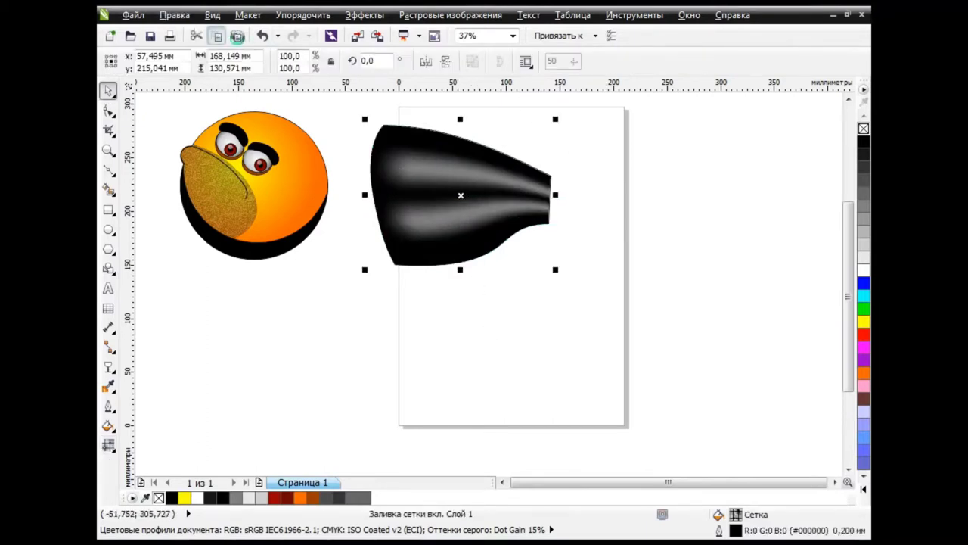
{"action": "left_click", "coordinate": [426, 61]}
{"action": "left_click_drag", "start_coordinate": [460, 194], "coordinate": [684, 199]}
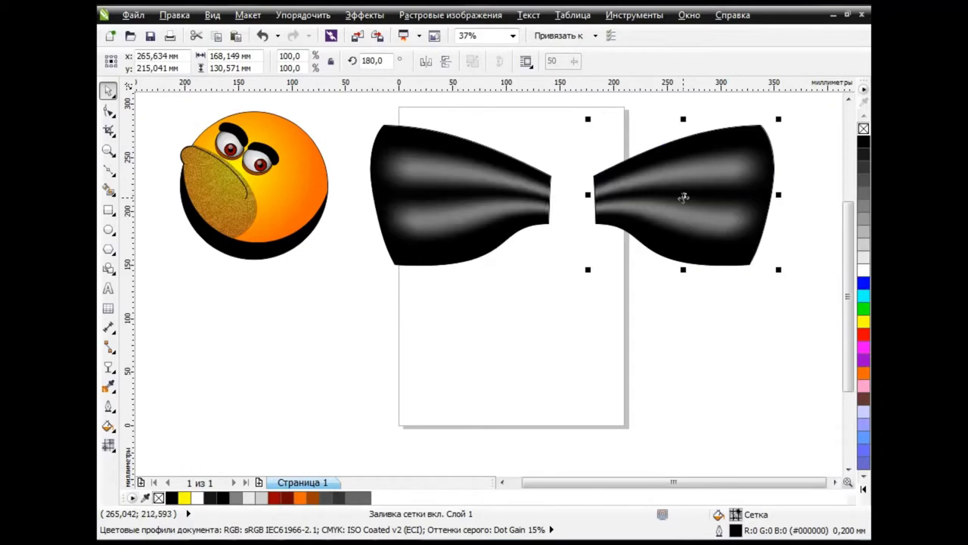
{"action": "left_click", "coordinate": [604, 319]}
Draw a rectangle between the wings and round its corners for the knot
{"action": "key", "text": "F6"}
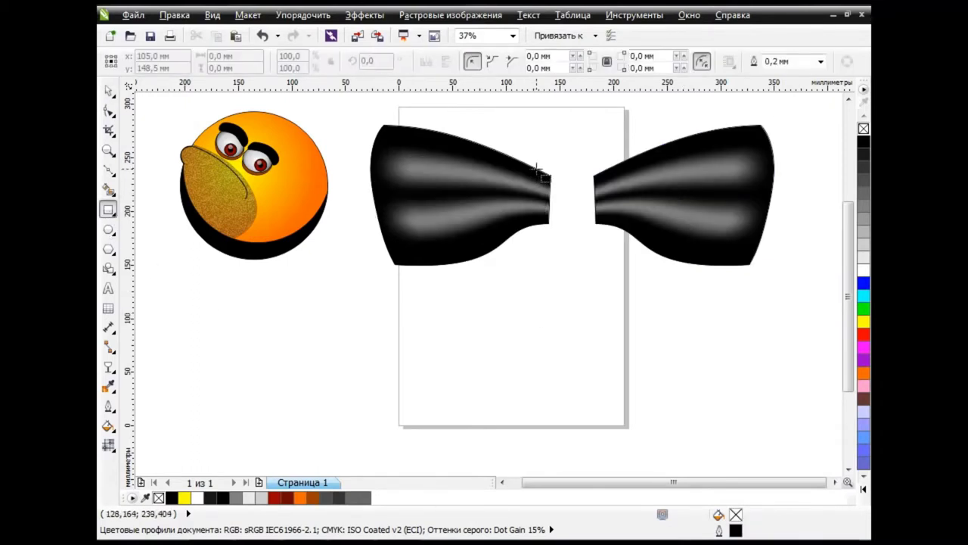
{"action": "left_click_drag", "start_coordinate": [538, 168], "coordinate": [608, 229]}
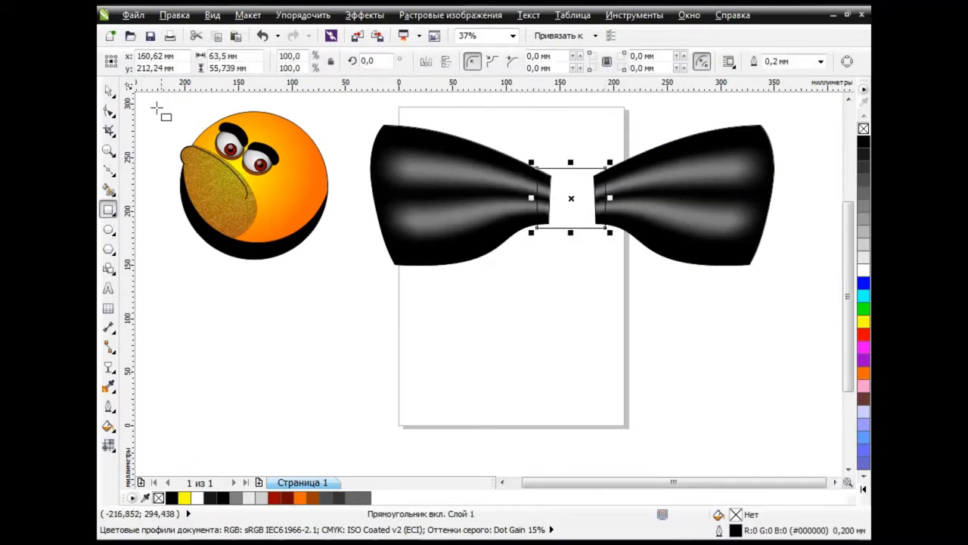
{"action": "left_click", "coordinate": [108, 110]}
{"action": "left_click_drag", "start_coordinate": [538, 168], "coordinate": [541, 172]}
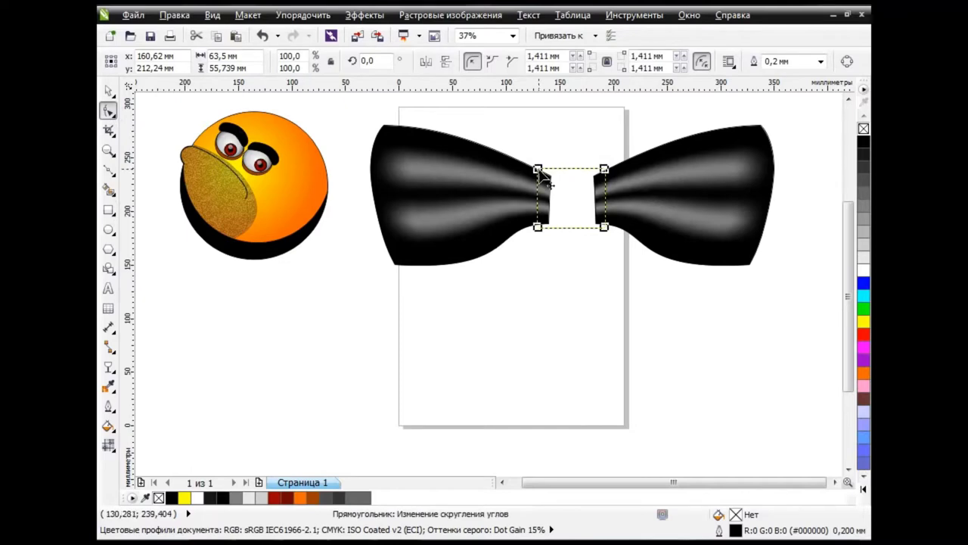
{"action": "left_click", "coordinate": [109, 90]}
Fill the knot with a 90° gradient: light grey stop at 70%, dark grey end
{"action": "left_click", "coordinate": [108, 426]}
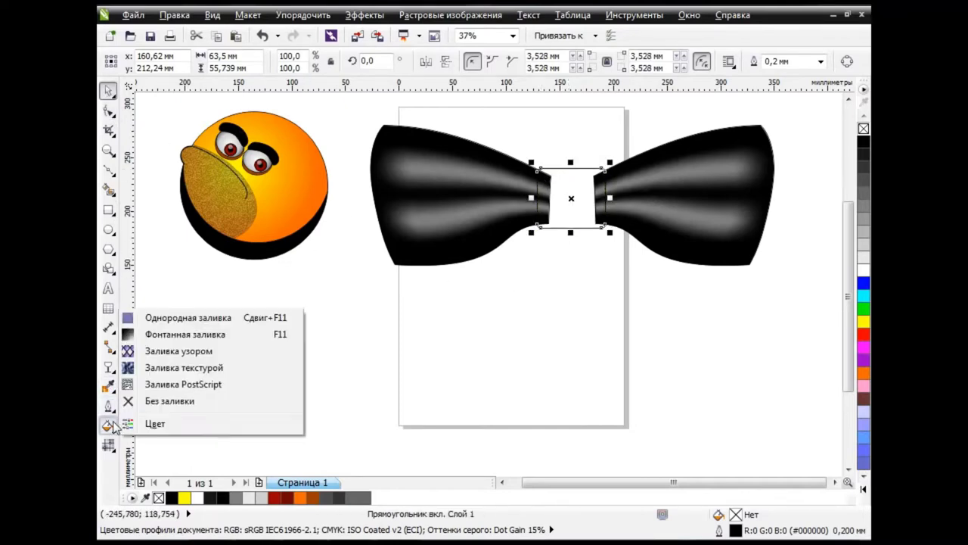
{"action": "left_click", "coordinate": [172, 330]}
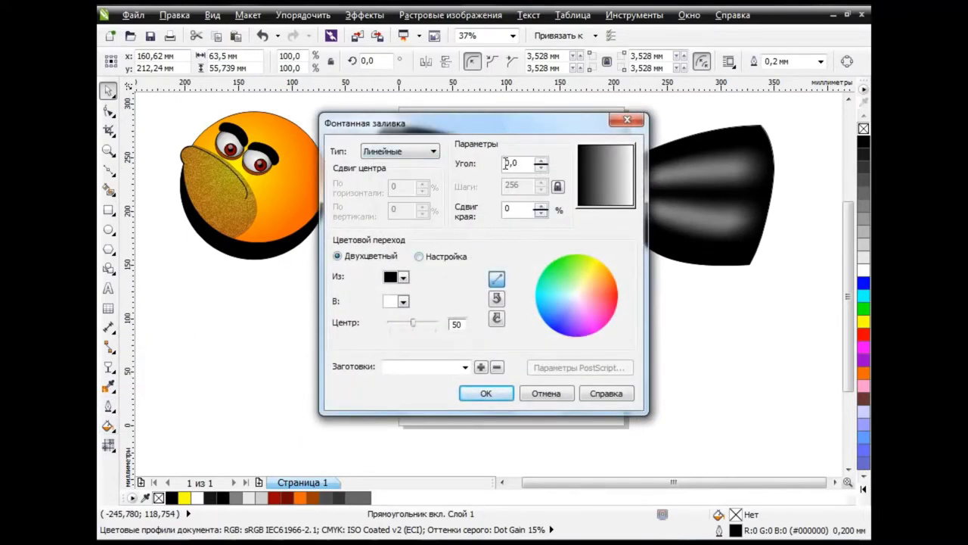
{"action": "type", "text": "90"}
{"action": "left_click", "coordinate": [427, 255]}
{"action": "double_click", "coordinate": [452, 300]}
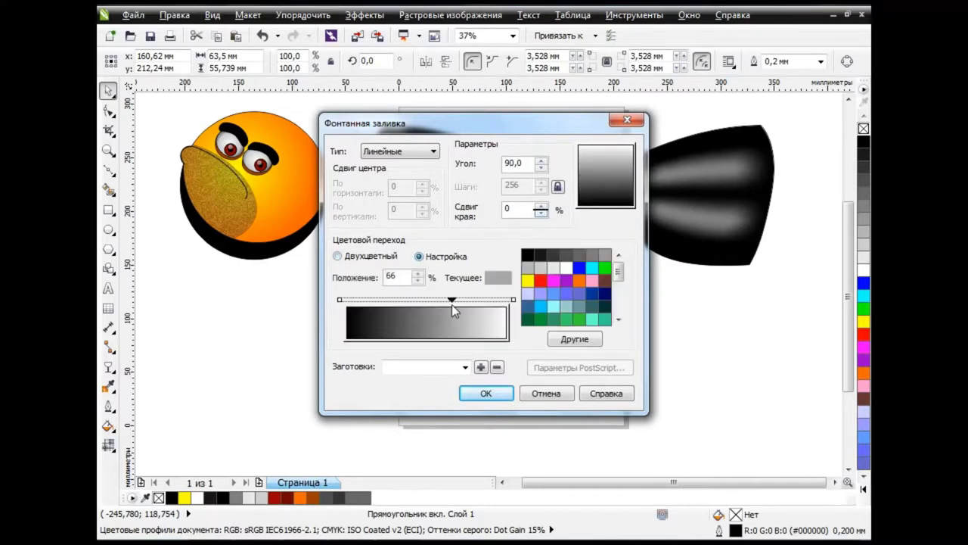
{"action": "left_click", "coordinate": [526, 302]}
{"action": "left_click", "coordinate": [553, 254]}
{"action": "left_click_drag", "start_coordinate": [451, 300], "coordinate": [459, 299]}
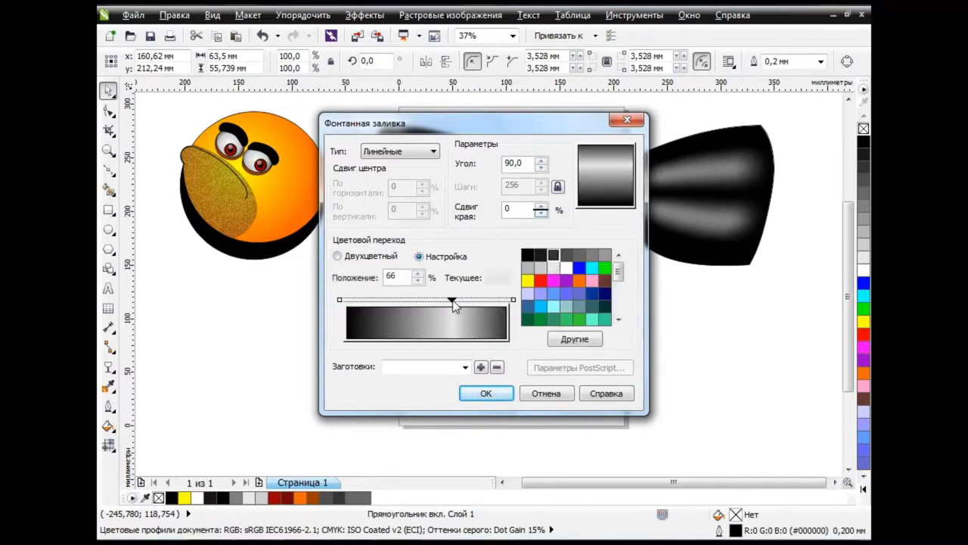
{"action": "left_click", "coordinate": [487, 393]}
{"action": "left_click", "coordinate": [556, 281]}
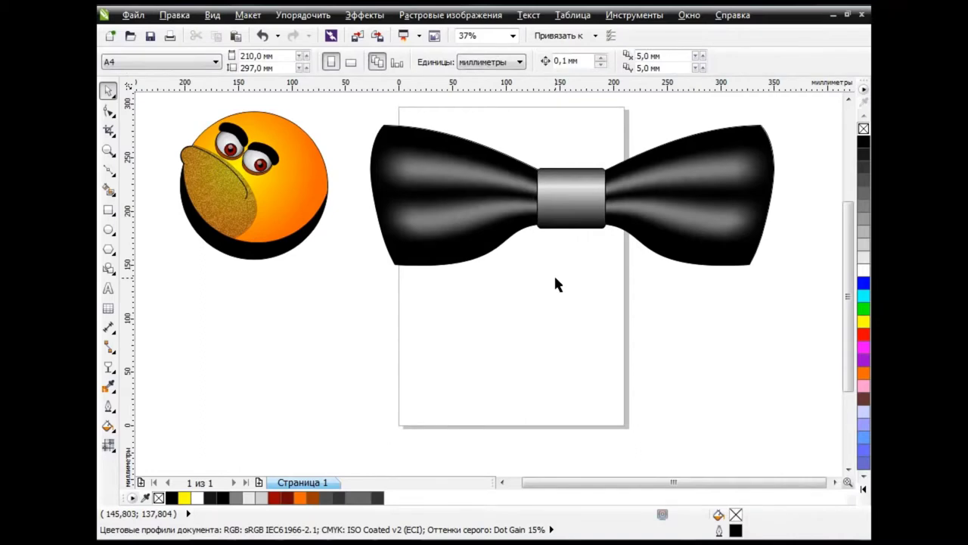
Group and shrink the bow tie, then tilt it about 40° under the enlarged smiley's chin
{"action": "mouse_move", "coordinate": [358, 106]}
{"action": "left_mouse_down"}
{"action": "mouse_move", "coordinate": [826, 274]}
{"action": "mouse_move", "coordinate": [530, 184]}
{"action": "left_mouse_up"}
{"action": "left_click", "coordinate": [501, 63]}
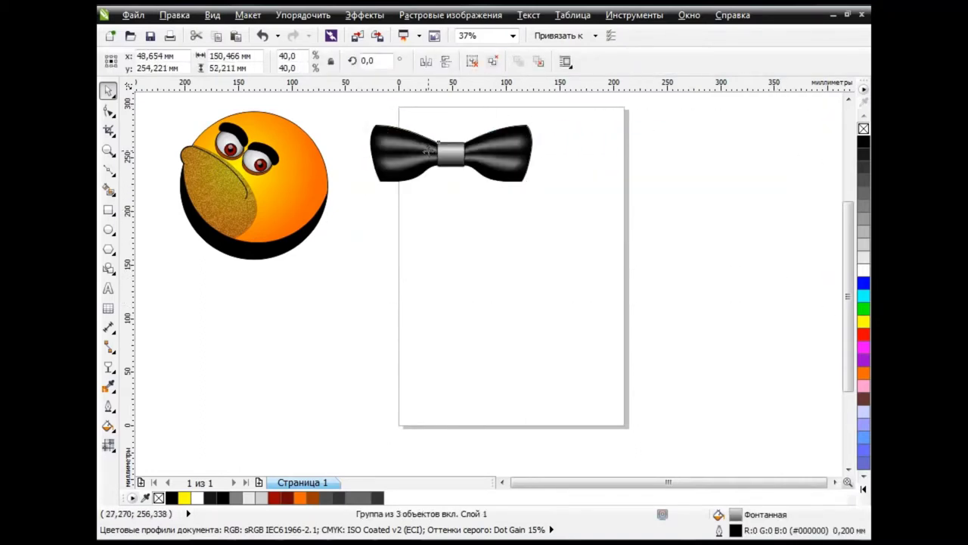
{"action": "left_click_drag", "start_coordinate": [454, 159], "coordinate": [351, 344]}
{"action": "left_click_drag", "start_coordinate": [259, 206], "coordinate": [504, 243]}
{"action": "left_click_drag", "start_coordinate": [572, 304], "coordinate": [616, 361]}
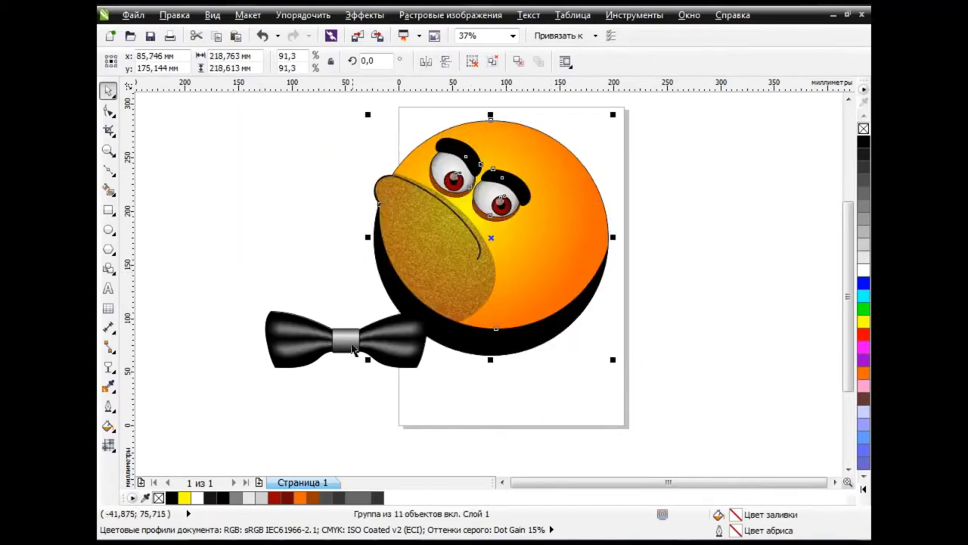
{"action": "left_click_drag", "start_coordinate": [363, 341], "coordinate": [420, 331]}
{"action": "left_click", "coordinate": [476, 318]}
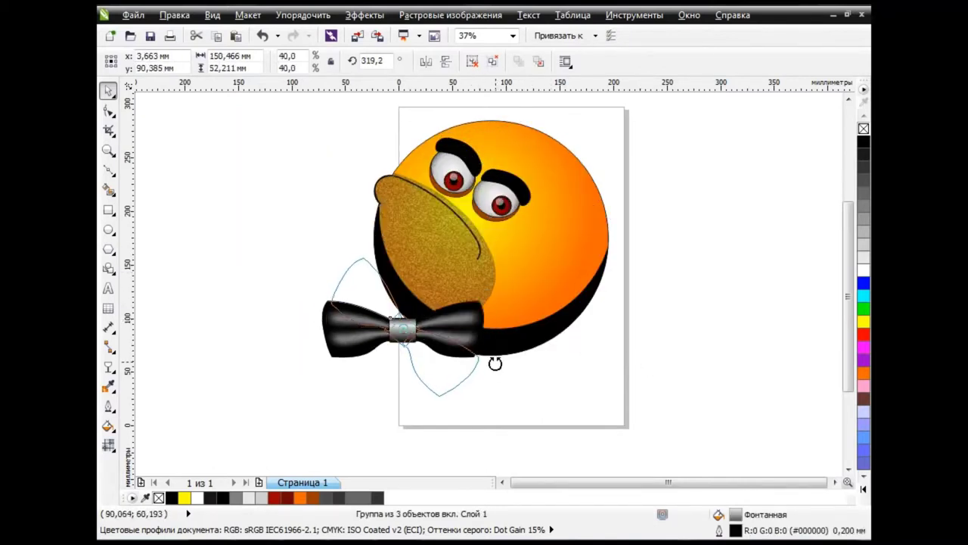
{"action": "left_click_drag", "start_coordinate": [488, 298], "coordinate": [495, 357]}
{"action": "left_click_drag", "start_coordinate": [421, 324], "coordinate": [421, 316]}
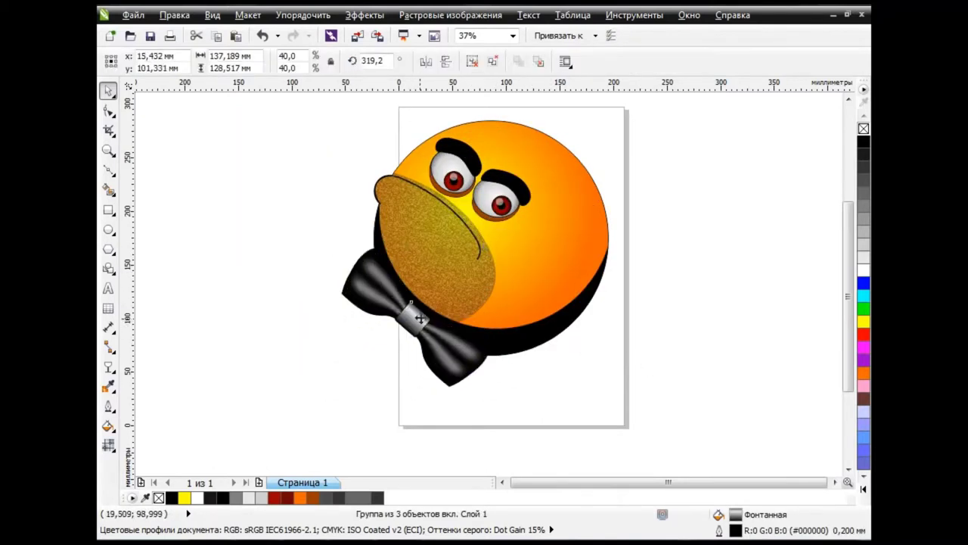
Ungroup the smiley and recolour its black shadow dark grey
{"action": "left_click", "coordinate": [529, 344]}
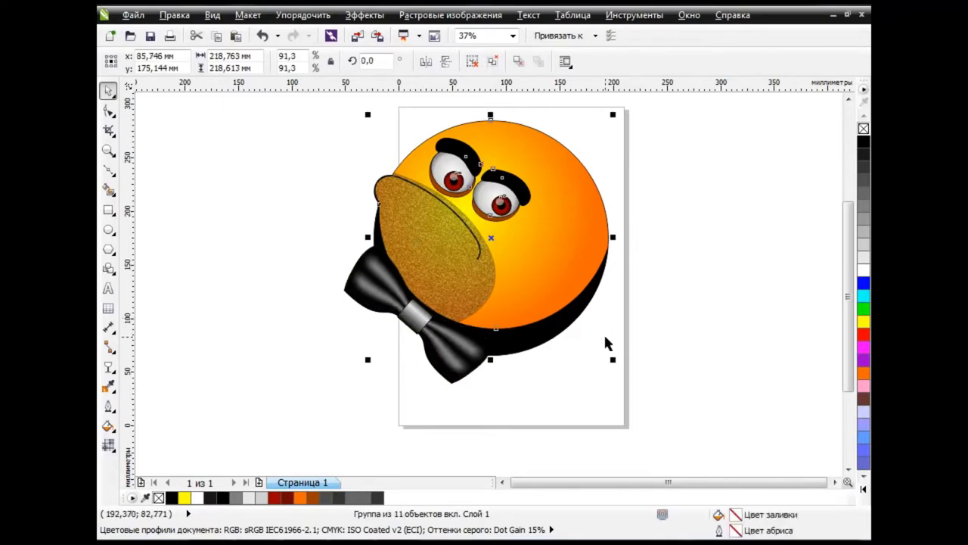
{"action": "left_click", "coordinate": [471, 62]}
{"action": "left_click", "coordinate": [594, 295]}
{"action": "left_click", "coordinate": [863, 166]}
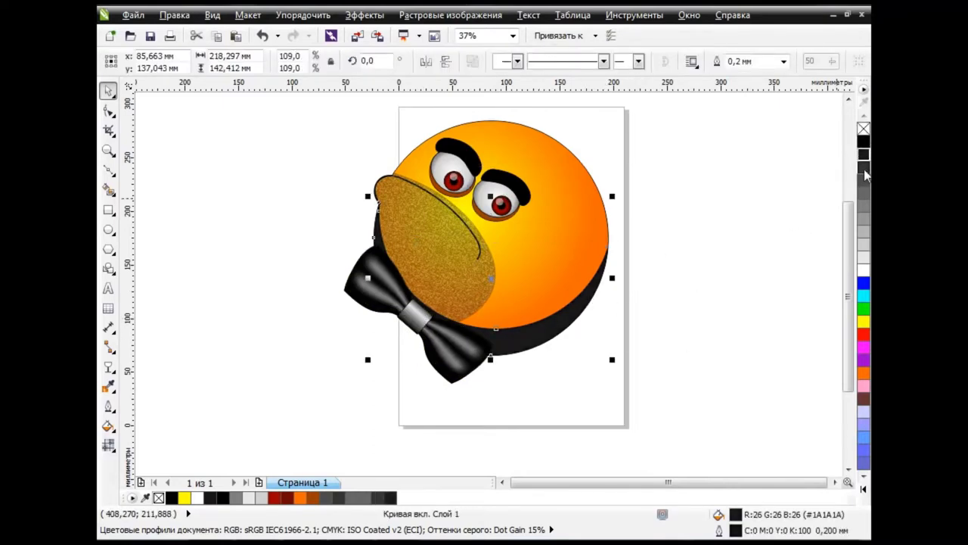
Shrink the bow tie to about 27% and move it under the cheek
{"action": "left_click", "coordinate": [422, 323]}
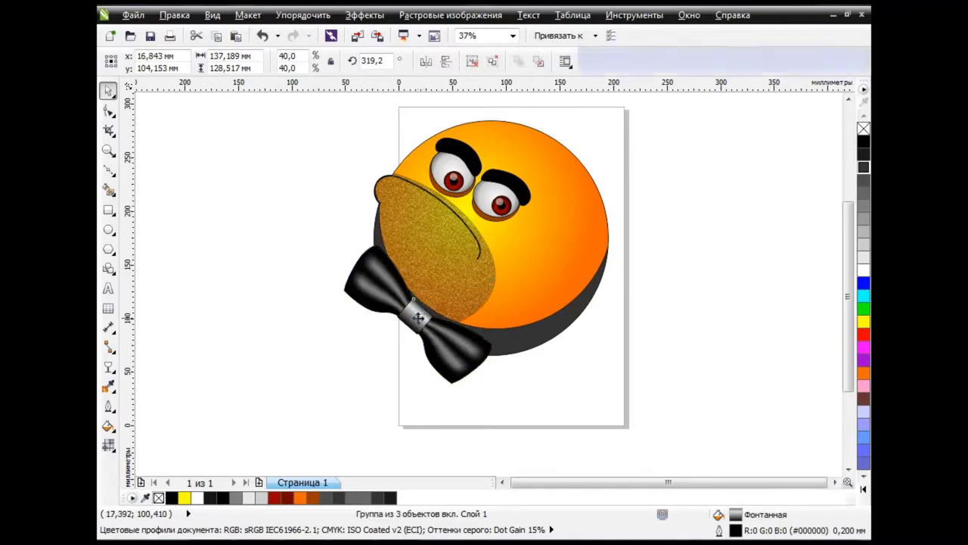
{"action": "left_click_drag", "start_coordinate": [497, 389], "coordinate": [443, 340]}
{"action": "mouse_move", "coordinate": [398, 297]}
{"action": "left_mouse_down"}
{"action": "mouse_move", "coordinate": [425, 324]}
{"action": "mouse_move", "coordinate": [415, 319]}
{"action": "left_mouse_up"}
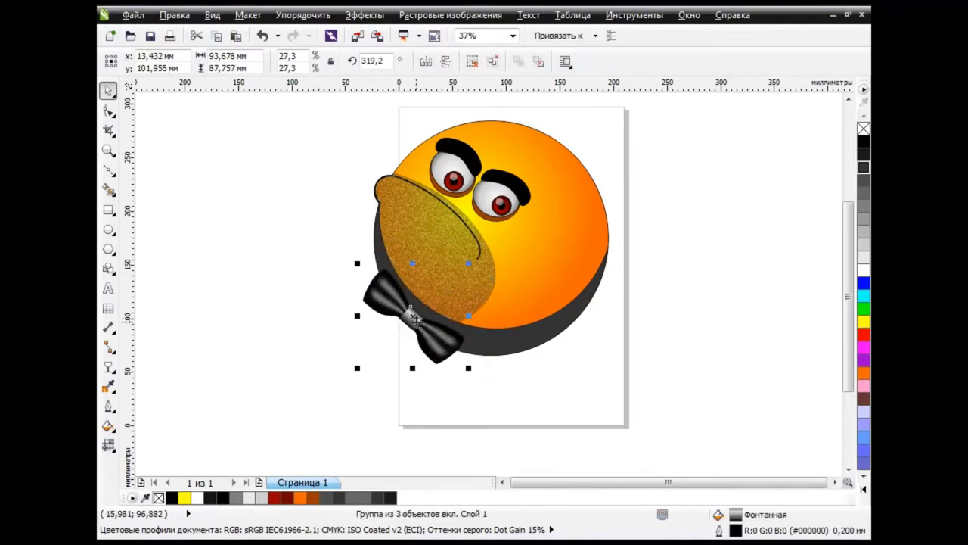
{"action": "left_click", "coordinate": [618, 374]}
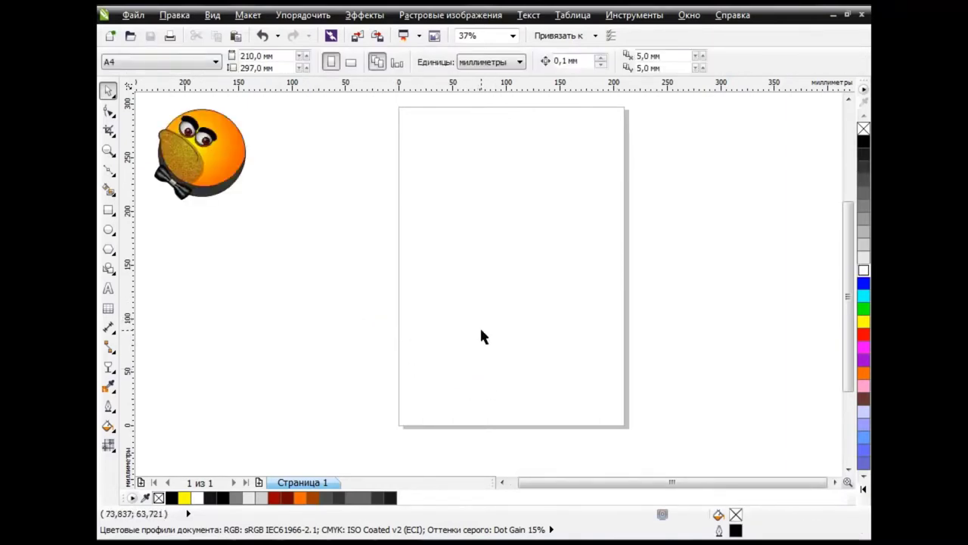
Draw a rectangle, convert it to curves, and round off its two top corners
{"action": "key", "text": "F6"}
{"action": "left_click_drag", "start_coordinate": [412, 198], "coordinate": [553, 286]}
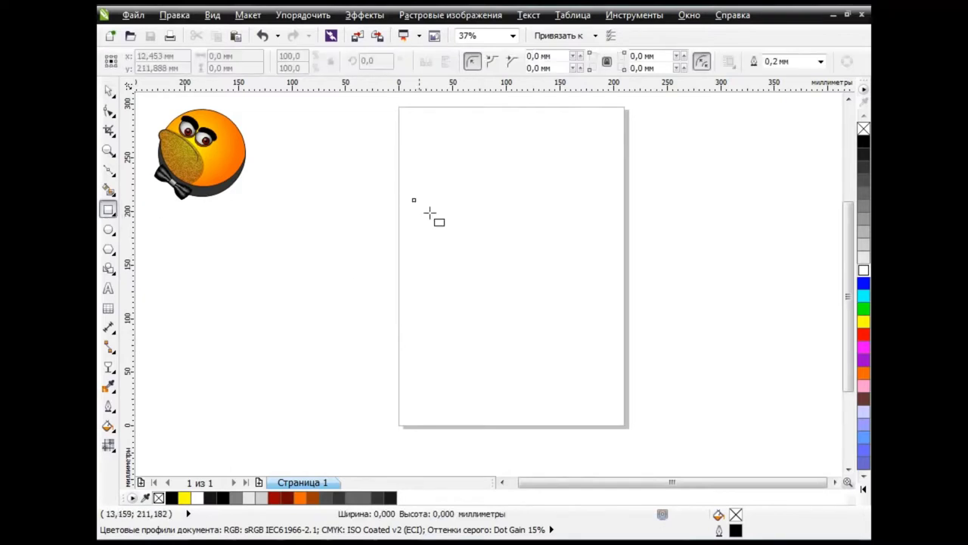
{"action": "key", "text": "F10"}
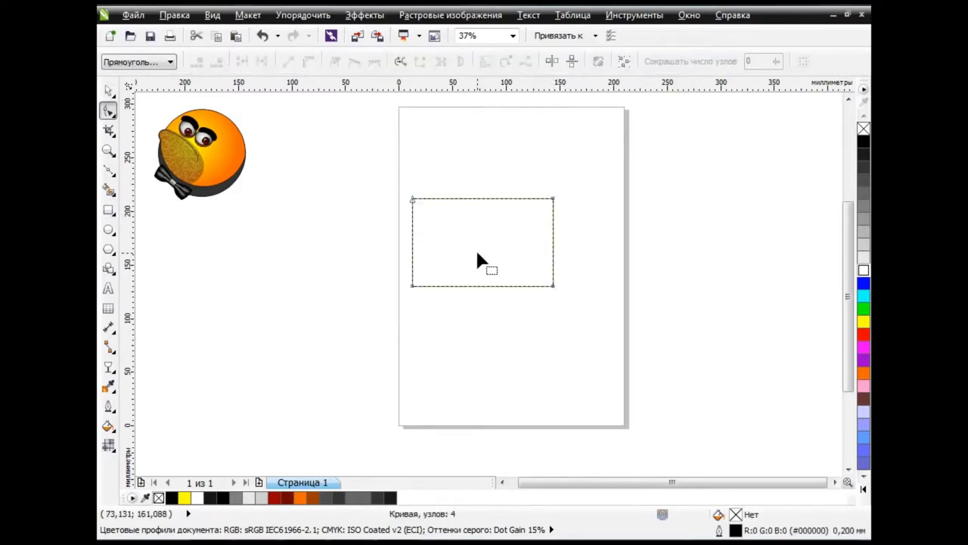
{"action": "key", "text": "ctrl+q"}
{"action": "left_click", "coordinate": [310, 63]}
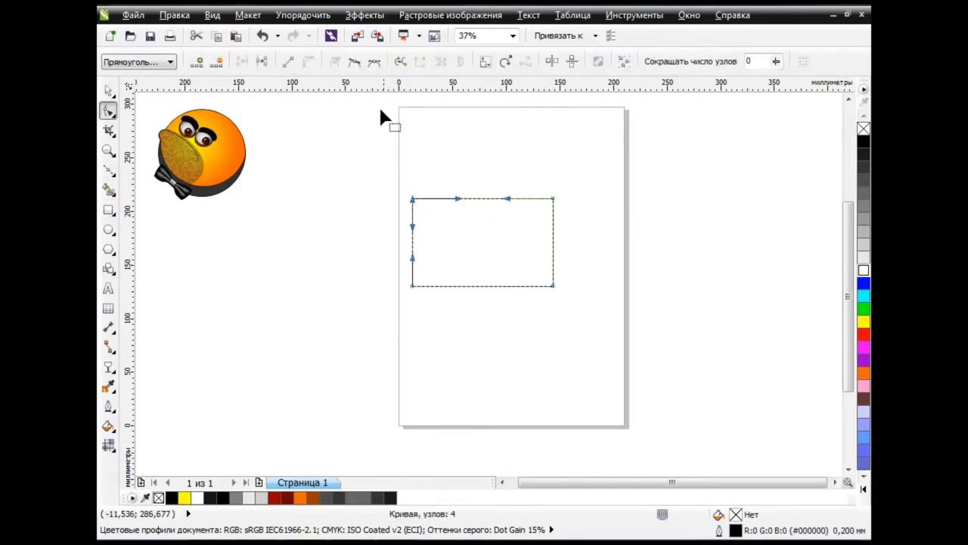
{"action": "left_click", "coordinate": [355, 61]}
{"action": "left_click", "coordinate": [355, 61]}
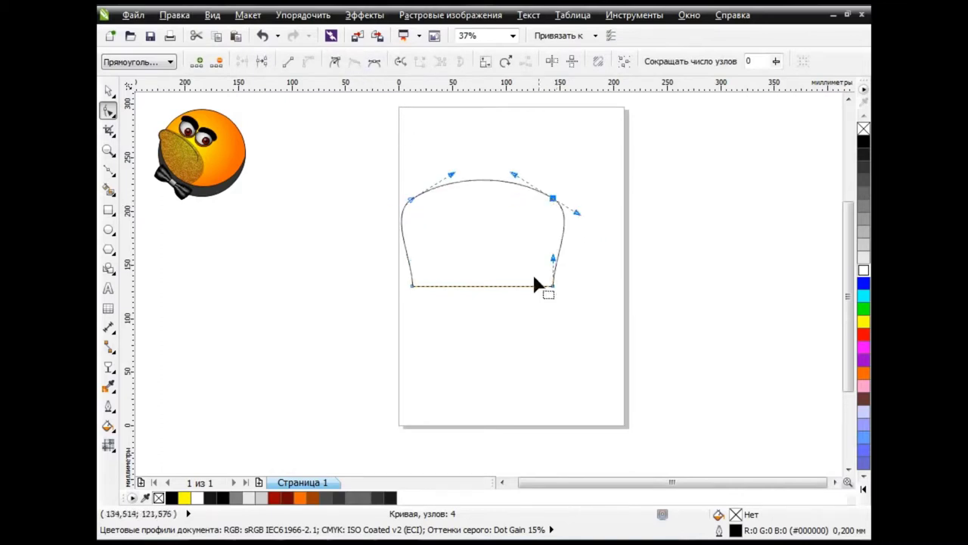
Pull the top centre down into a dip, then widen the base and bow the bottom edge
{"action": "double_click", "coordinate": [483, 181]}
{"action": "mouse_move", "coordinate": [483, 180]}
{"action": "left_mouse_down"}
{"action": "mouse_move", "coordinate": [483, 218]}
{"action": "mouse_move", "coordinate": [497, 194]}
{"action": "mouse_move", "coordinate": [481, 216]}
{"action": "left_mouse_up"}
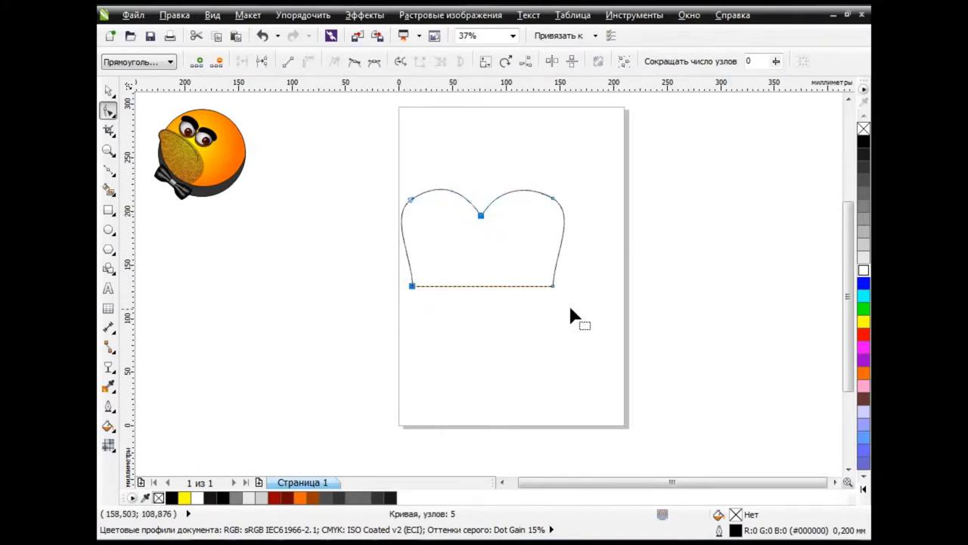
{"action": "left_click_drag", "start_coordinate": [553, 286], "coordinate": [568, 286]}
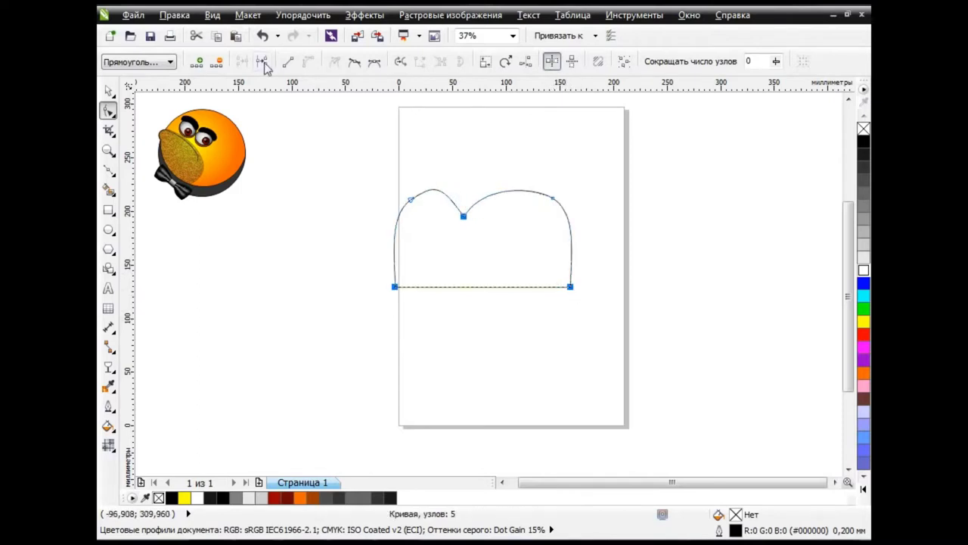
{"action": "key", "text": "ctrl+z"}
{"action": "left_click", "coordinate": [594, 303]}
{"action": "left_click_drag", "start_coordinate": [432, 309], "coordinate": [601, 328]}
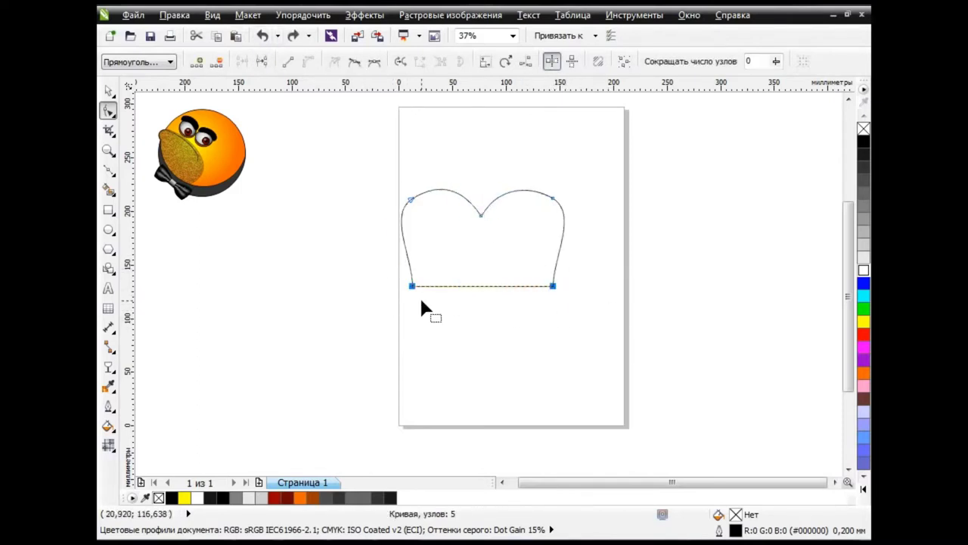
{"action": "left_click_drag", "start_coordinate": [553, 285], "coordinate": [580, 286]}
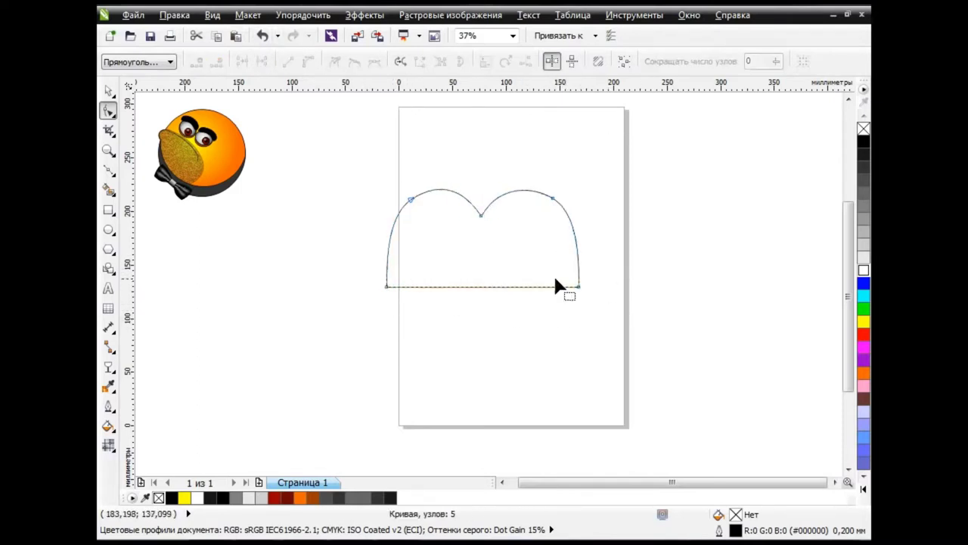
{"action": "left_click_drag", "start_coordinate": [483, 288], "coordinate": [485, 307]}
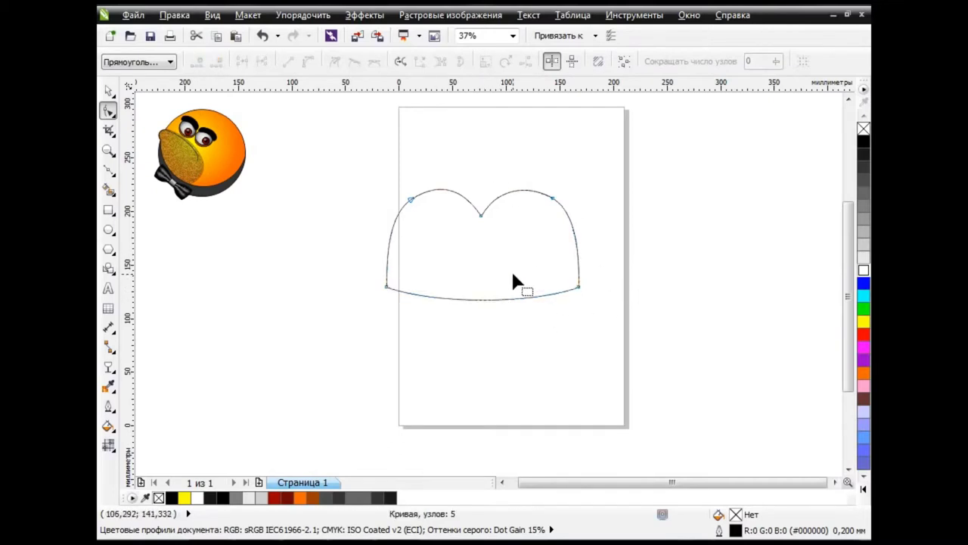
{"action": "left_click", "coordinate": [109, 170]}
Draw a 1 mm crease curving down from the crown's dip and convert it to an object
{"action": "left_click", "coordinate": [488, 205]}
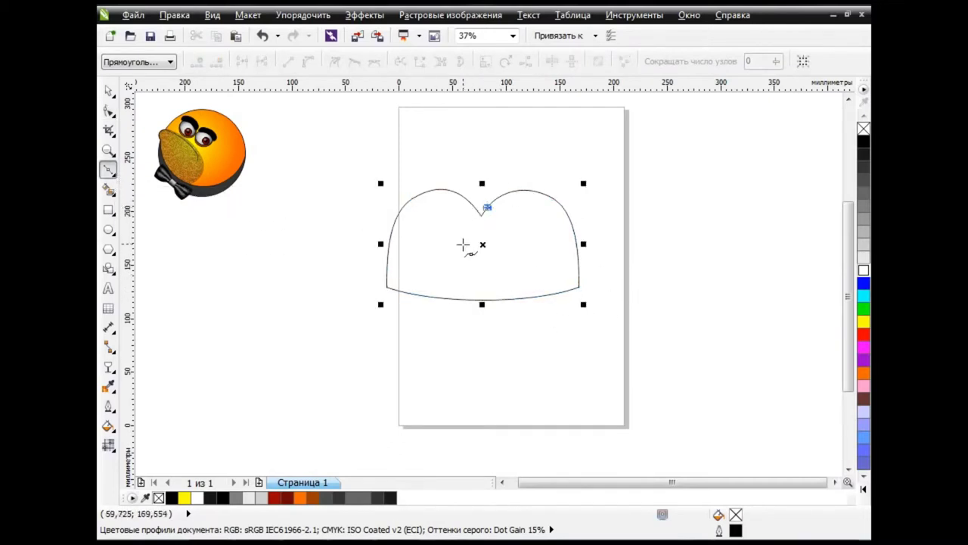
{"action": "left_click_drag", "start_coordinate": [469, 247], "coordinate": [471, 259]}
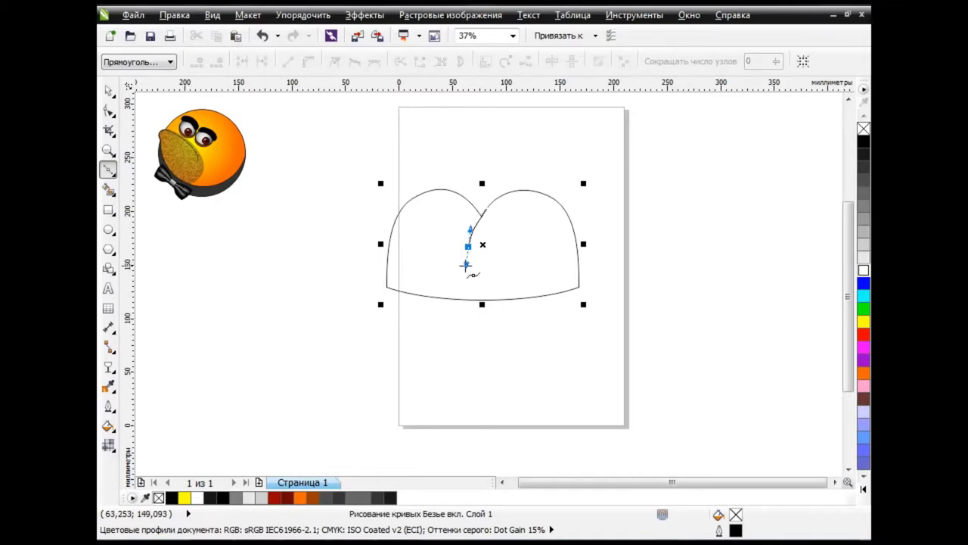
{"action": "left_click", "coordinate": [108, 406]}
{"action": "left_click", "coordinate": [159, 332]}
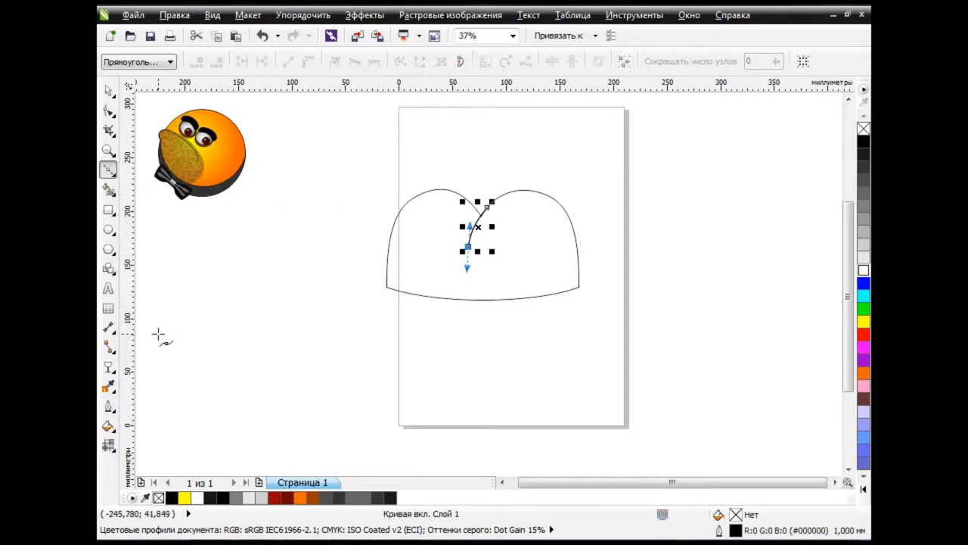
{"action": "left_click", "coordinate": [303, 14]}
{"action": "left_click", "coordinate": [353, 288]}
{"action": "left_click", "coordinate": [507, 327]}
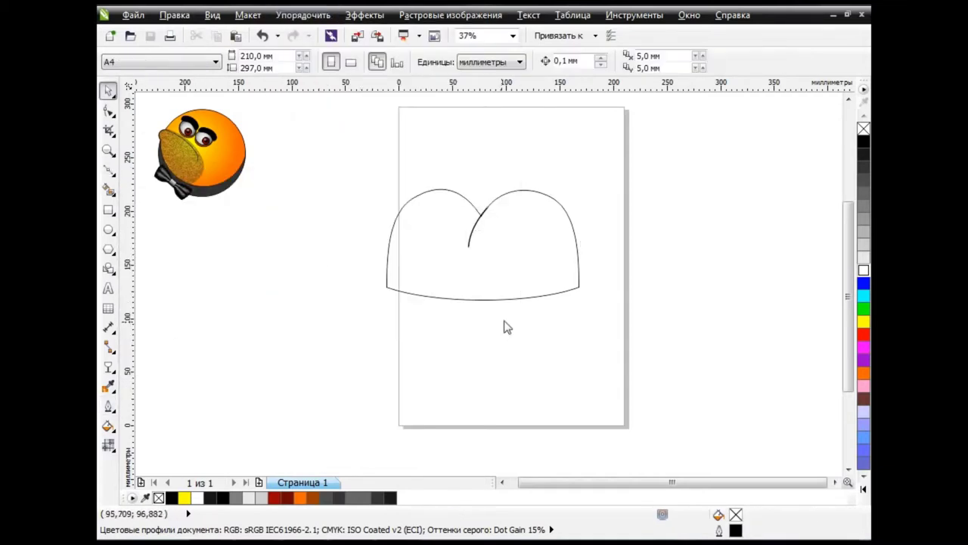
Fill a hatband strip below a line across the crown, delete the line, and draw a wide brim ellipse
{"action": "left_click", "coordinate": [108, 170]}
{"action": "left_click", "coordinate": [131, 189]}
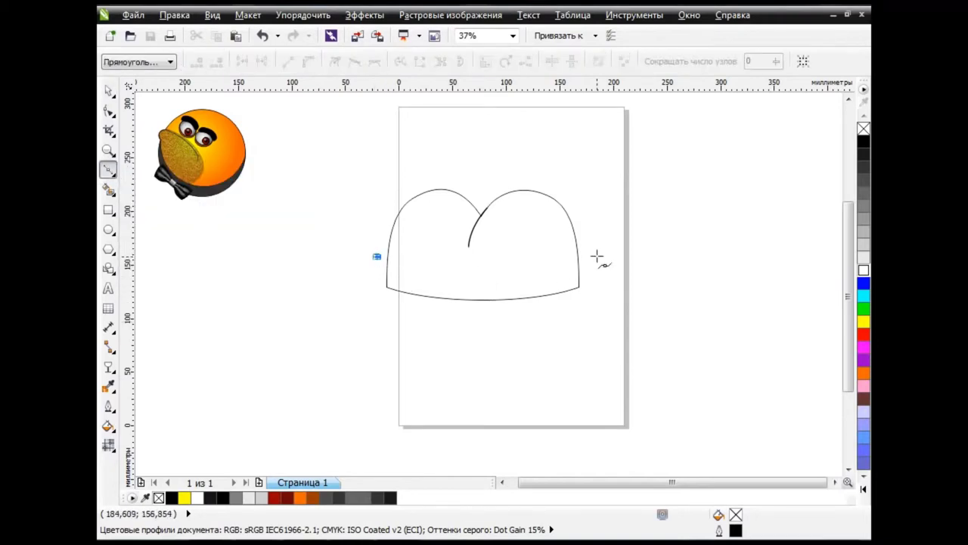
{"action": "left_click_drag", "start_coordinate": [588, 260], "coordinate": [713, 229]}
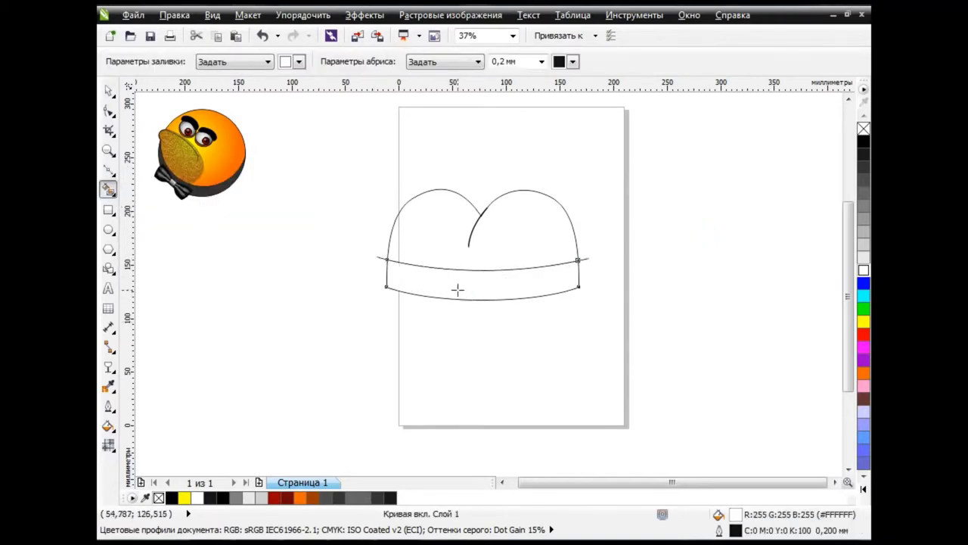
{"action": "left_click", "coordinate": [108, 89]}
{"action": "left_click", "coordinate": [384, 262]}
{"action": "key", "text": "Delete"}
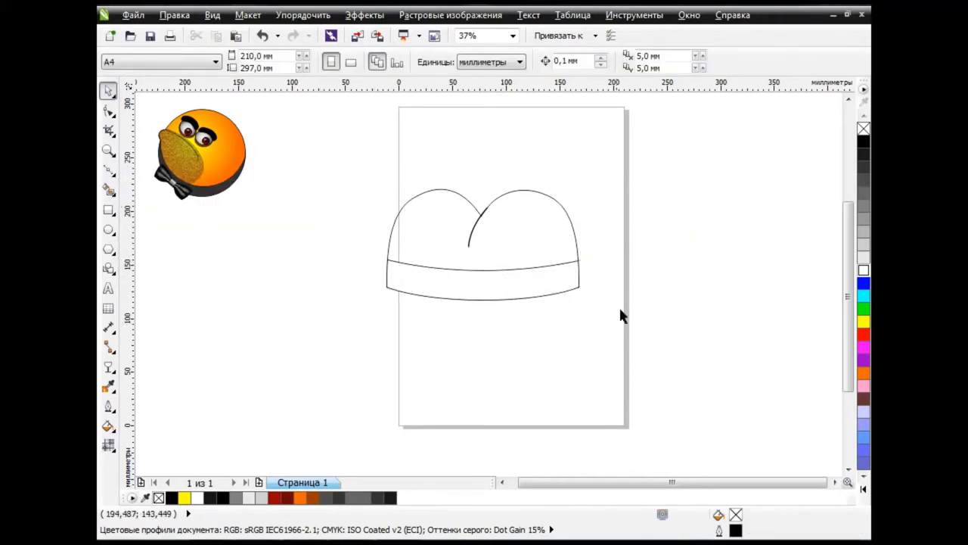
{"action": "key", "text": "F7"}
{"action": "left_click_drag", "start_coordinate": [321, 268], "coordinate": [652, 346]}
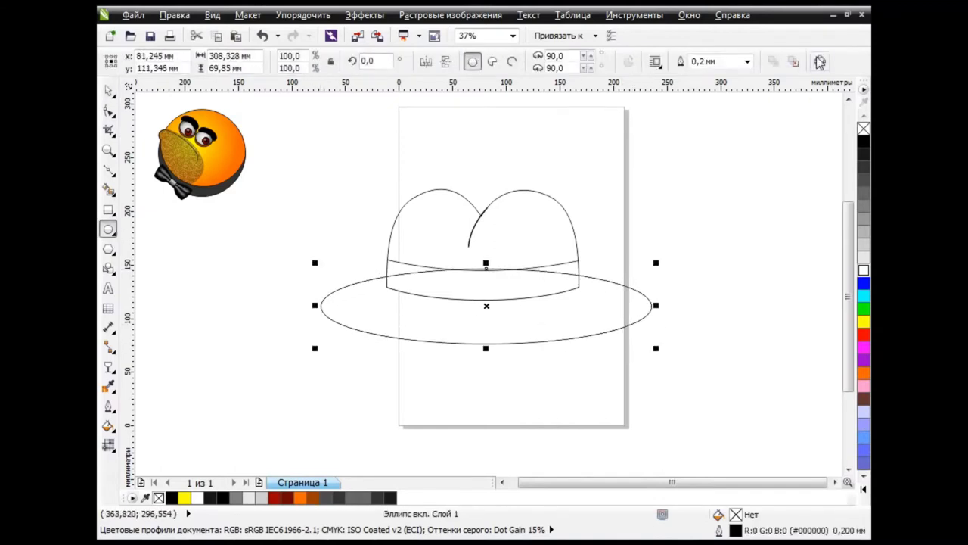
Drag the brim ellipse's nodes so both ends curl upward and the underside sags deeply
{"action": "left_click", "coordinate": [108, 111]}
{"action": "left_click_drag", "start_coordinate": [486, 270], "coordinate": [318, 301]}
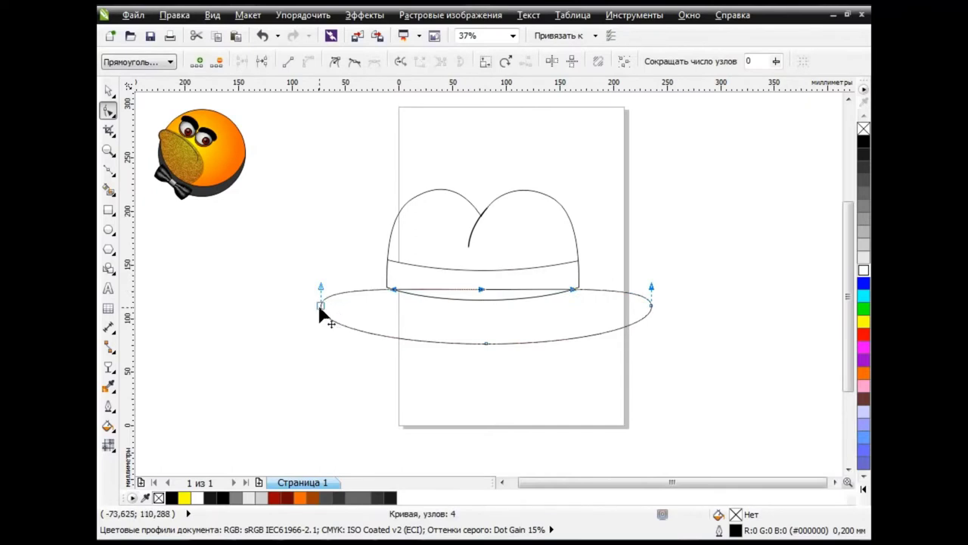
{"action": "left_click_drag", "start_coordinate": [652, 306], "coordinate": [652, 298]}
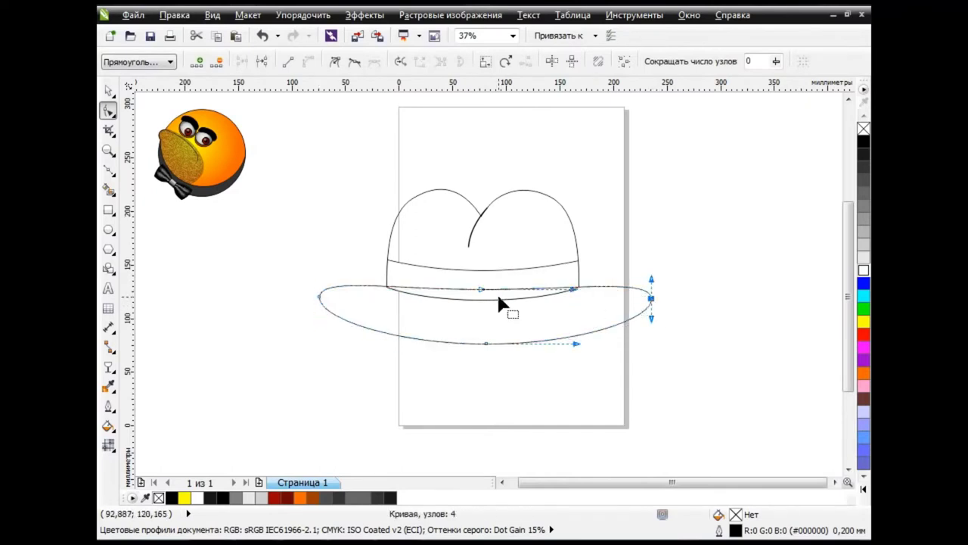
{"action": "left_click_drag", "start_coordinate": [481, 289], "coordinate": [483, 300]}
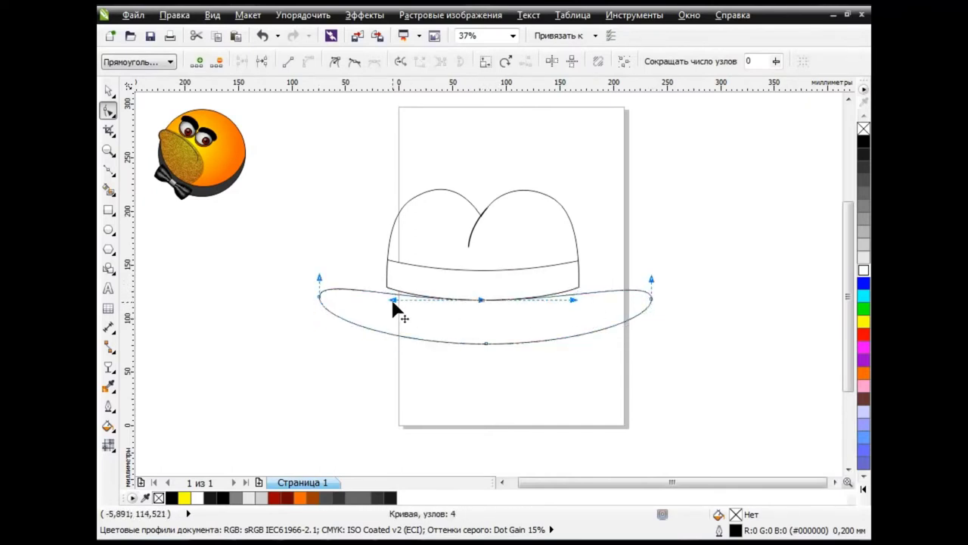
{"action": "left_click_drag", "start_coordinate": [320, 279], "coordinate": [320, 259]}
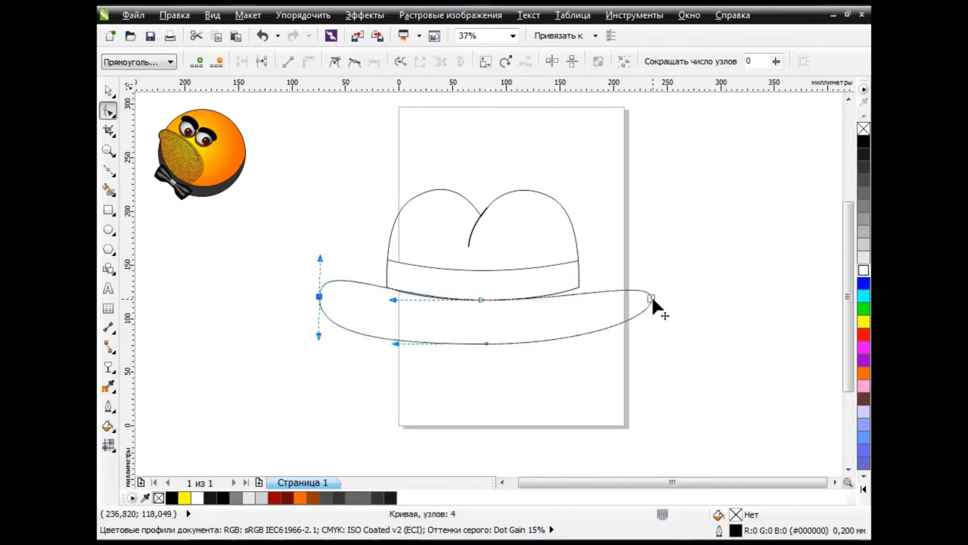
{"action": "left_click_drag", "start_coordinate": [652, 300], "coordinate": [648, 244]}
{"action": "left_click_drag", "start_coordinate": [486, 344], "coordinate": [488, 364]}
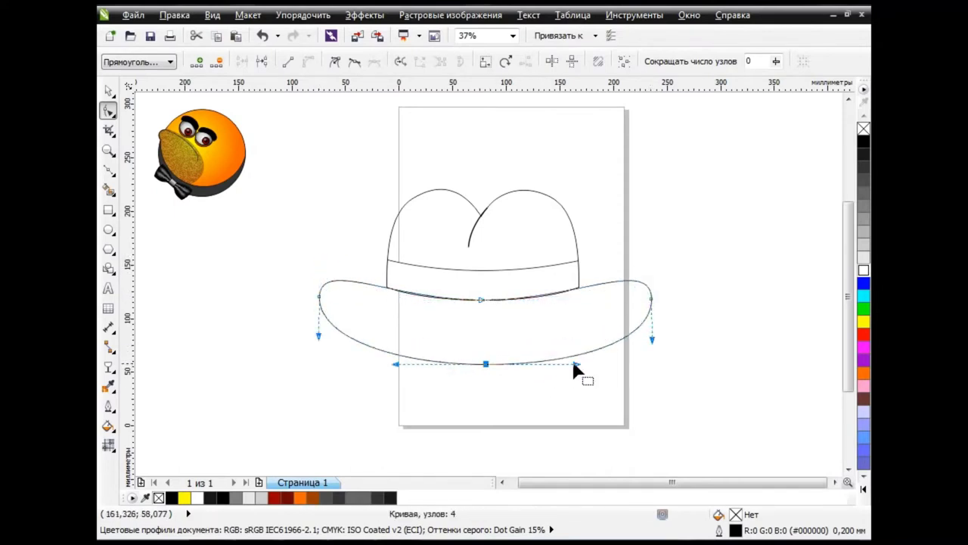
{"action": "left_click_drag", "start_coordinate": [575, 366], "coordinate": [488, 359]}
{"action": "left_click", "coordinate": [546, 393]}
{"action": "key", "text": "space"}
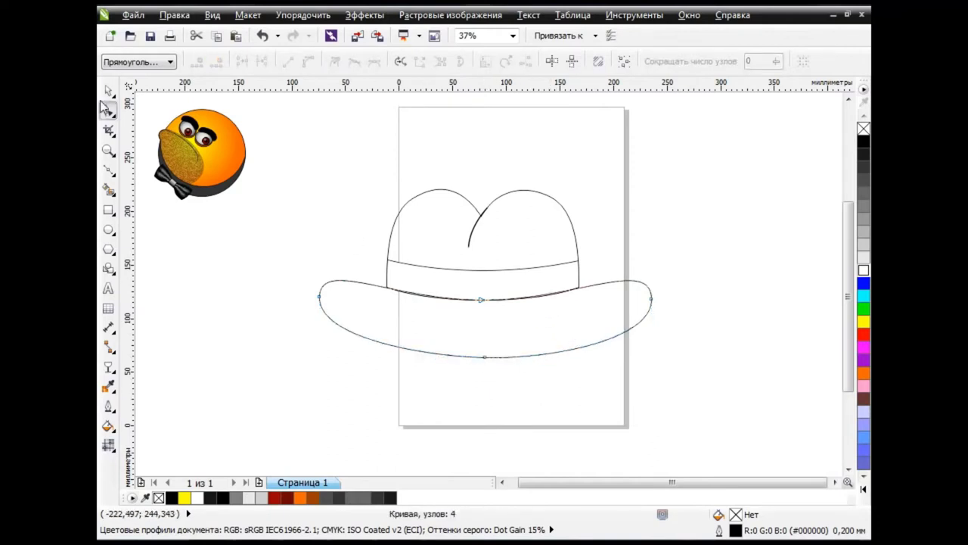
{"action": "left_click", "coordinate": [521, 278]}
Fill the hat band with a custom black–white (72%)–black gradient
{"action": "key", "text": "F11"}
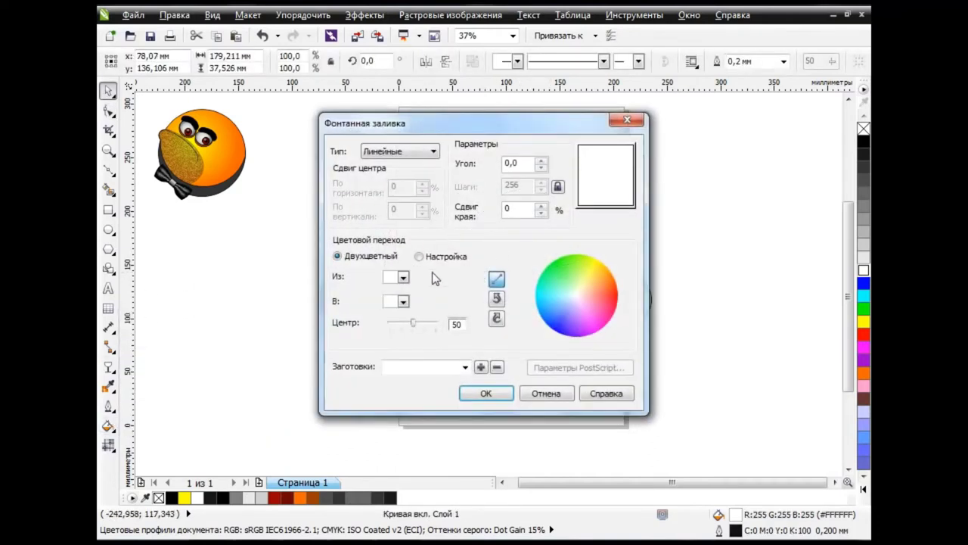
{"action": "left_click", "coordinate": [418, 256]}
{"action": "left_click", "coordinate": [527, 254]}
{"action": "double_click", "coordinate": [462, 299]}
{"action": "left_click", "coordinate": [566, 267]}
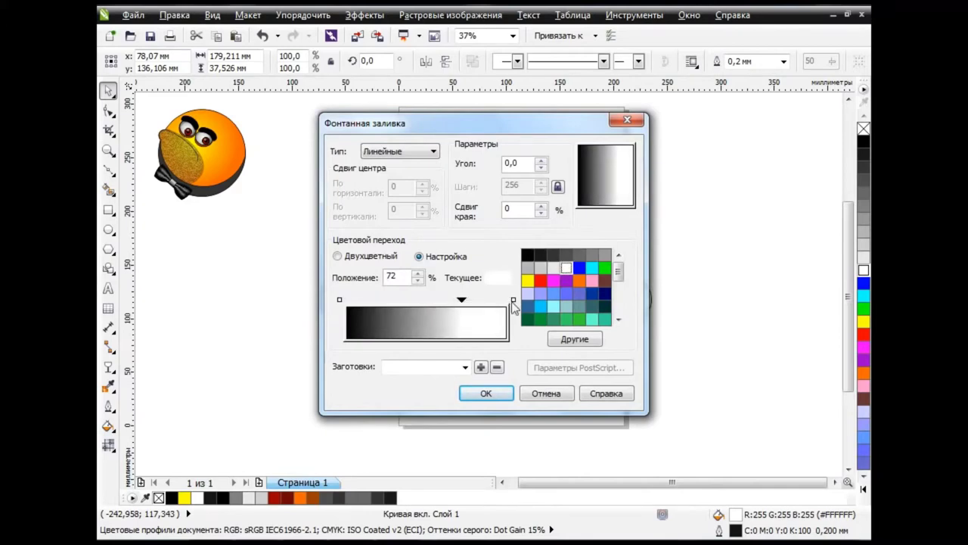
{"action": "left_click", "coordinate": [513, 300]}
{"action": "left_click", "coordinate": [527, 254]}
{"action": "left_click", "coordinate": [486, 393]}
Start a custom crown gradient with a yellow start colour (red 250, green 225)
{"action": "left_click", "coordinate": [578, 250]}
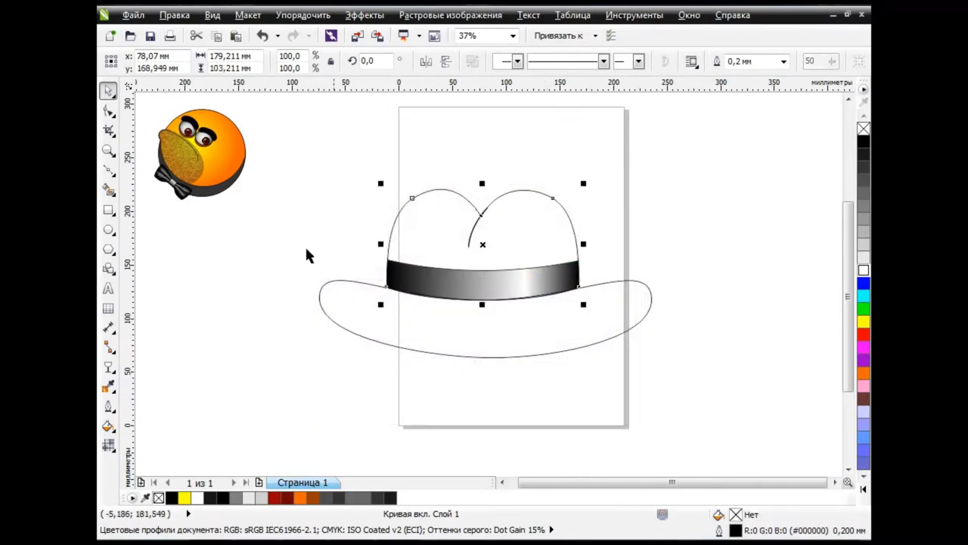
{"action": "left_click", "coordinate": [108, 426]}
{"action": "left_click", "coordinate": [151, 331]}
{"action": "left_click", "coordinate": [418, 256]}
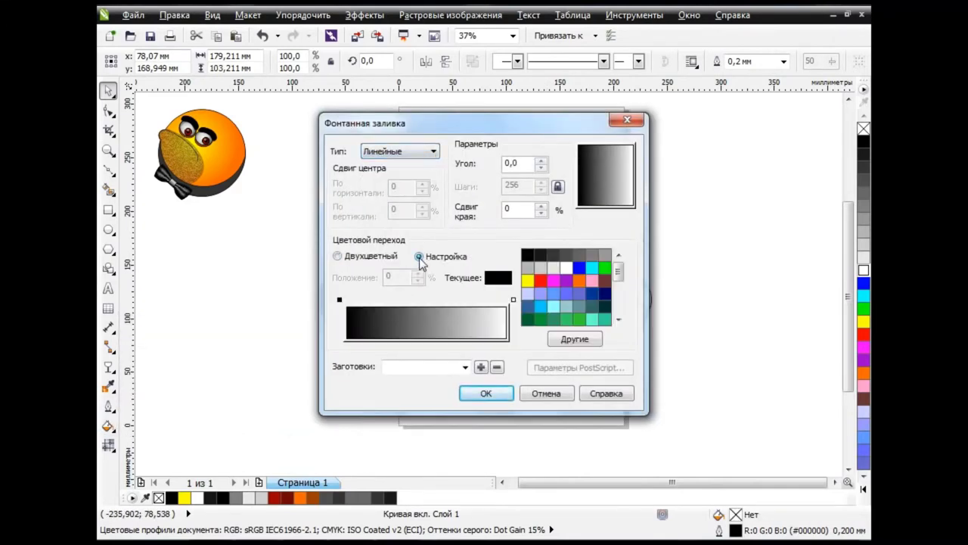
{"action": "left_click", "coordinate": [575, 339]}
{"action": "left_click", "coordinate": [347, 153]}
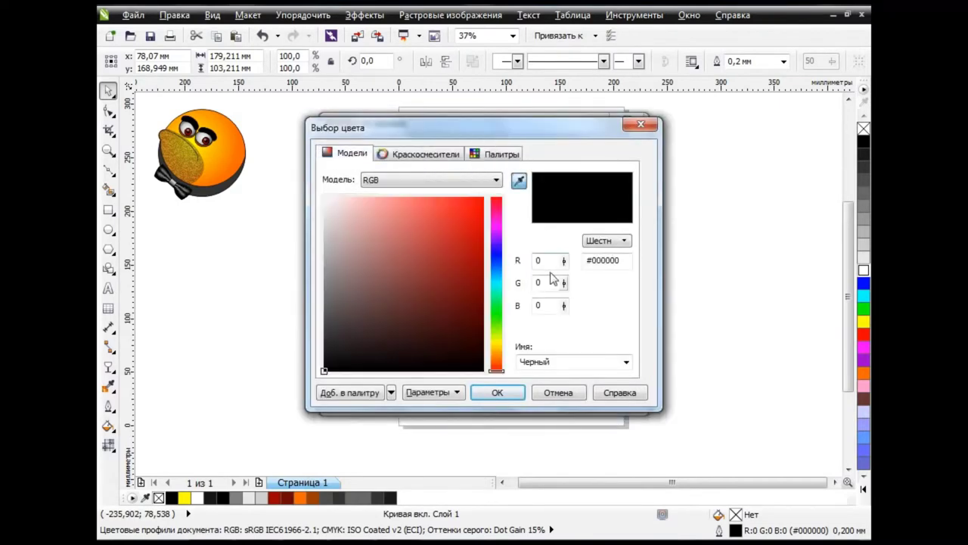
{"action": "double_click", "coordinate": [545, 260]}
{"action": "type", "text": "250"}
{"action": "key", "text": "Tab"}
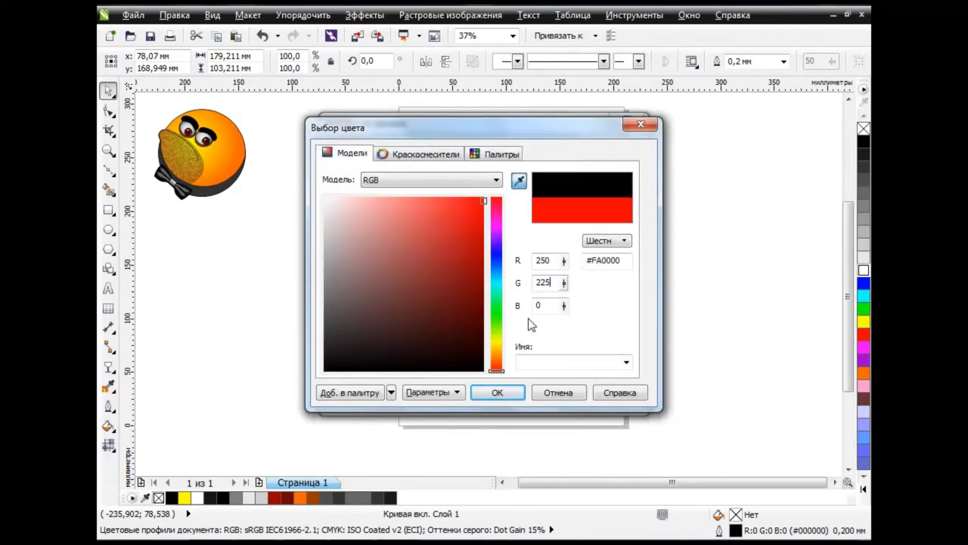
{"action": "key", "text": "Tab"}
{"action": "left_click", "coordinate": [497, 392]}
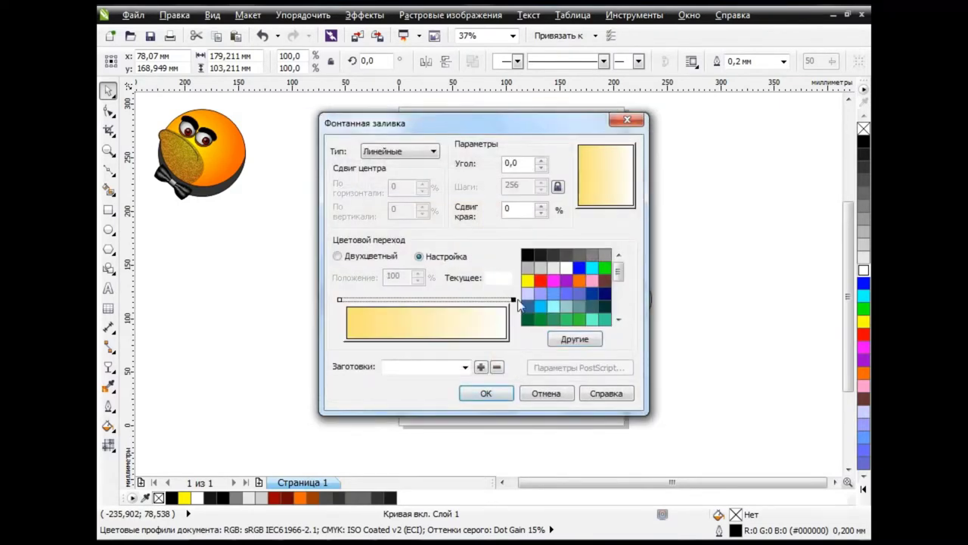
Set the crown gradient's end colour to RGB brown (red 140, green 110)
{"action": "left_click", "coordinate": [573, 340]}
{"action": "left_click", "coordinate": [347, 152]}
{"action": "left_click", "coordinate": [435, 179]}
{"action": "left_click", "coordinate": [432, 218]}
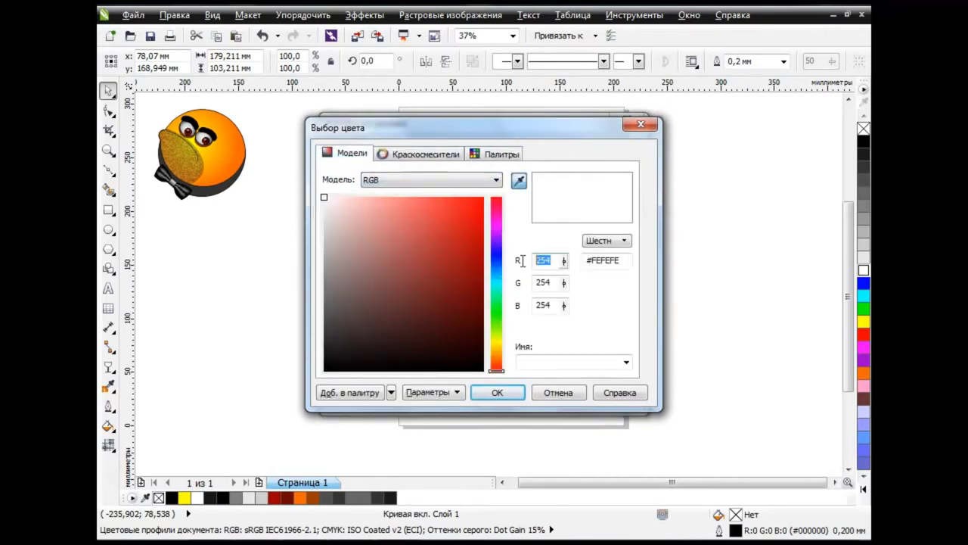
{"action": "key", "text": "Tab"}
{"action": "type", "text": "110"}
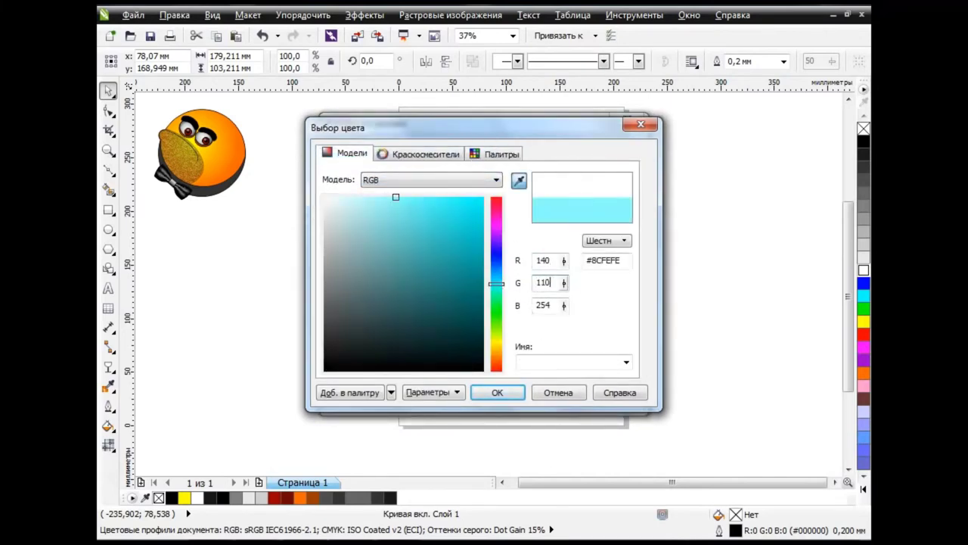
{"action": "key", "text": "Tab"}
{"action": "type", "text": "4"}
{"action": "left_click", "coordinate": [500, 390]}
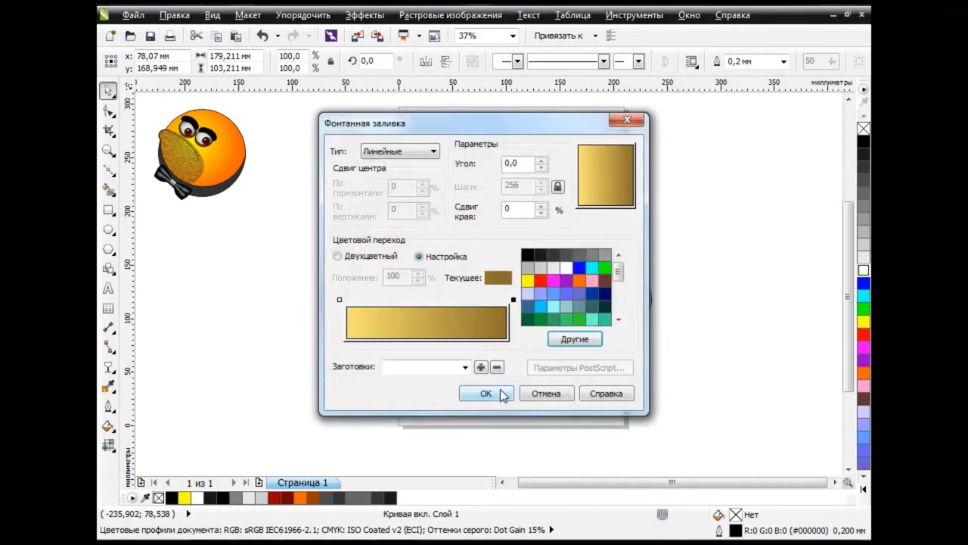
Set the crown gradient angle to -90 and apply the vertical gradient
{"action": "left_click", "coordinate": [505, 165]}
{"action": "type", "text": "9"}
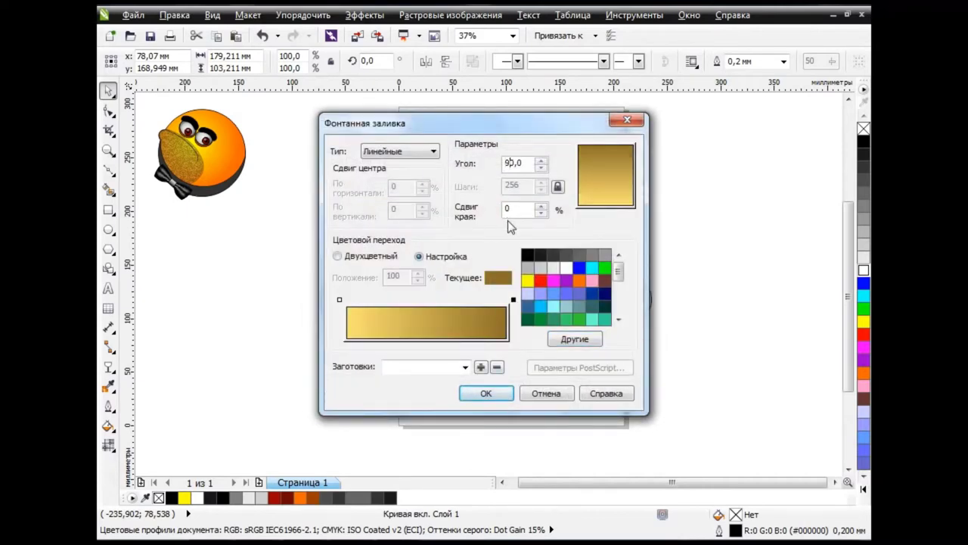
{"action": "key", "text": "Home"}
{"action": "type", "text": "-"}
{"action": "left_click", "coordinate": [500, 393]}
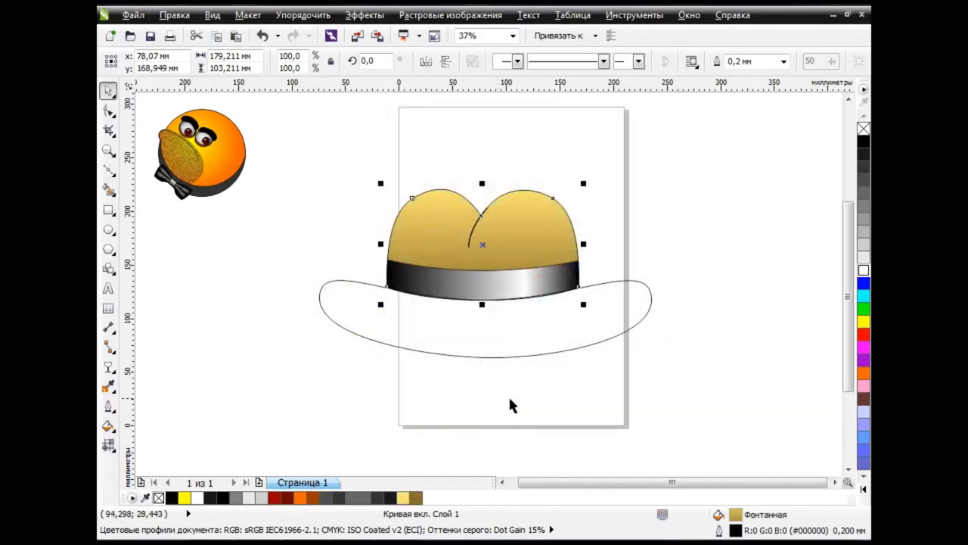
Copy the crown's gradient fill onto the brim and group all four hat parts
{"action": "left_click", "coordinate": [166, 16]}
{"action": "left_click", "coordinate": [227, 228]}
{"action": "left_click", "coordinate": [556, 290]}
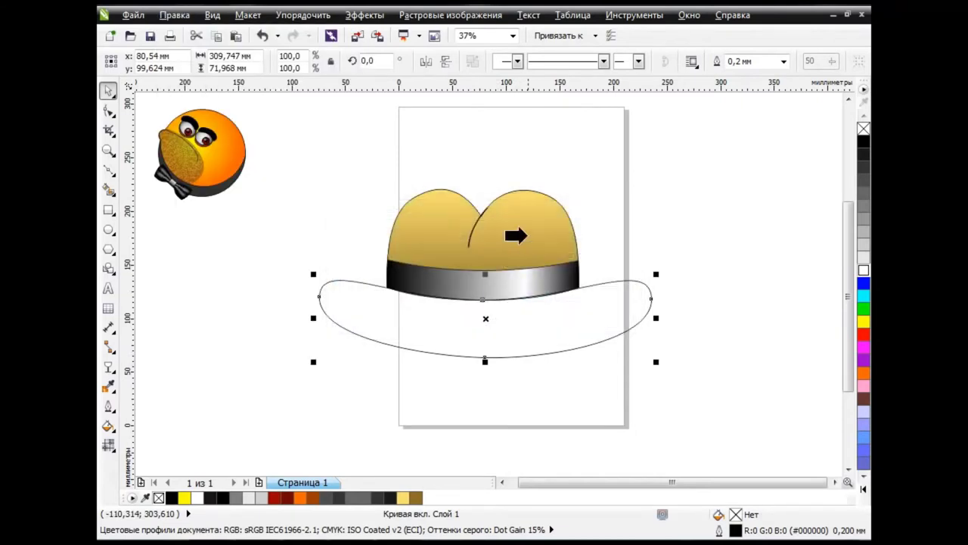
{"action": "left_click", "coordinate": [519, 234]}
{"action": "mouse_move", "coordinate": [292, 166]}
{"action": "left_mouse_down"}
{"action": "mouse_move", "coordinate": [694, 382]}
{"action": "mouse_move", "coordinate": [394, 224]}
{"action": "mouse_move", "coordinate": [496, 163]}
{"action": "left_mouse_up"}
{"action": "left_click", "coordinate": [498, 60]}
Enlarge the smiley on the page, then size the hat onto its head and tilt it clockwise
{"action": "mouse_move", "coordinate": [238, 184]}
{"action": "left_mouse_down"}
{"action": "mouse_move", "coordinate": [490, 282]}
{"action": "mouse_move", "coordinate": [622, 415]}
{"action": "left_mouse_up"}
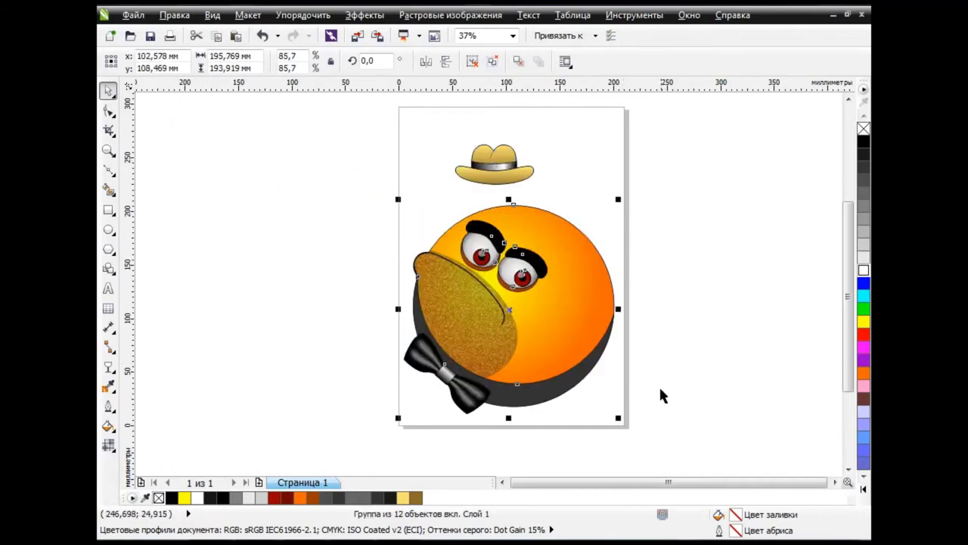
{"action": "mouse_move", "coordinate": [494, 163]}
{"action": "left_mouse_down"}
{"action": "mouse_move", "coordinate": [567, 202]}
{"action": "mouse_move", "coordinate": [554, 199]}
{"action": "left_mouse_up"}
{"action": "left_click_drag", "start_coordinate": [594, 223], "coordinate": [703, 279]}
{"action": "left_click_drag", "start_coordinate": [609, 238], "coordinate": [569, 207]}
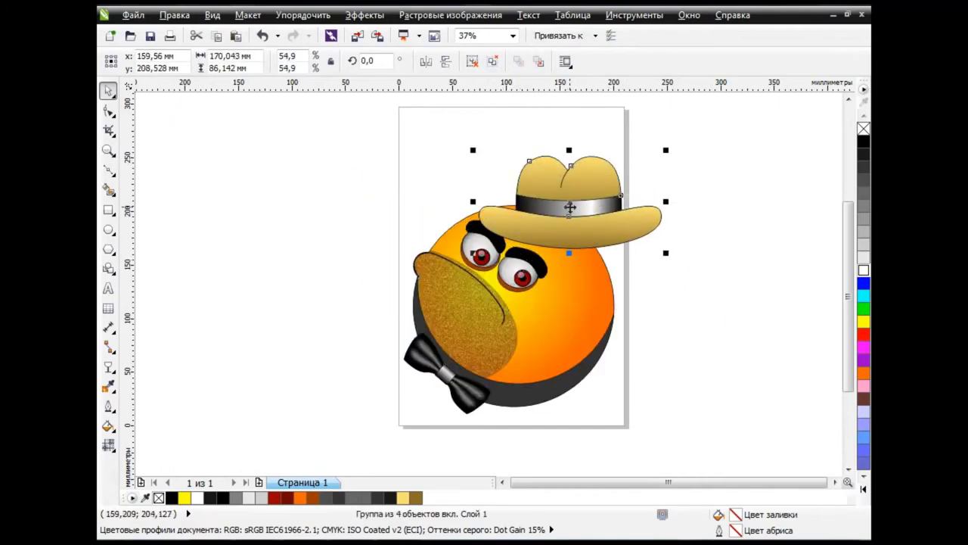
{"action": "left_click", "coordinate": [573, 203]}
{"action": "mouse_move", "coordinate": [703, 214]}
{"action": "left_mouse_down"}
{"action": "mouse_move", "coordinate": [651, 269]}
{"action": "mouse_move", "coordinate": [689, 309]}
{"action": "left_mouse_up"}
{"action": "left_click", "coordinate": [595, 216]}
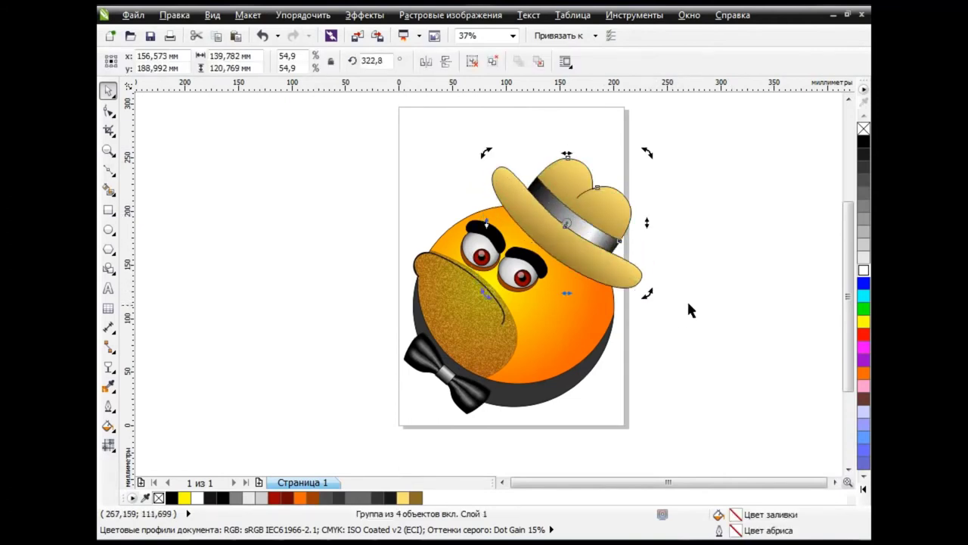
{"action": "left_click", "coordinate": [696, 300]}
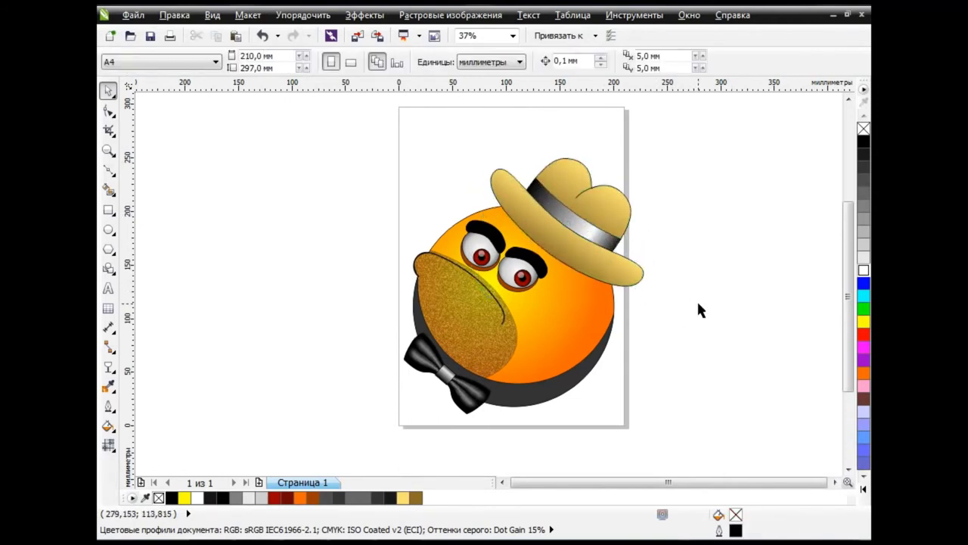
Send the hat behind the face and reshape the face's top edge along the hat band
{"action": "left_click", "coordinate": [591, 233]}
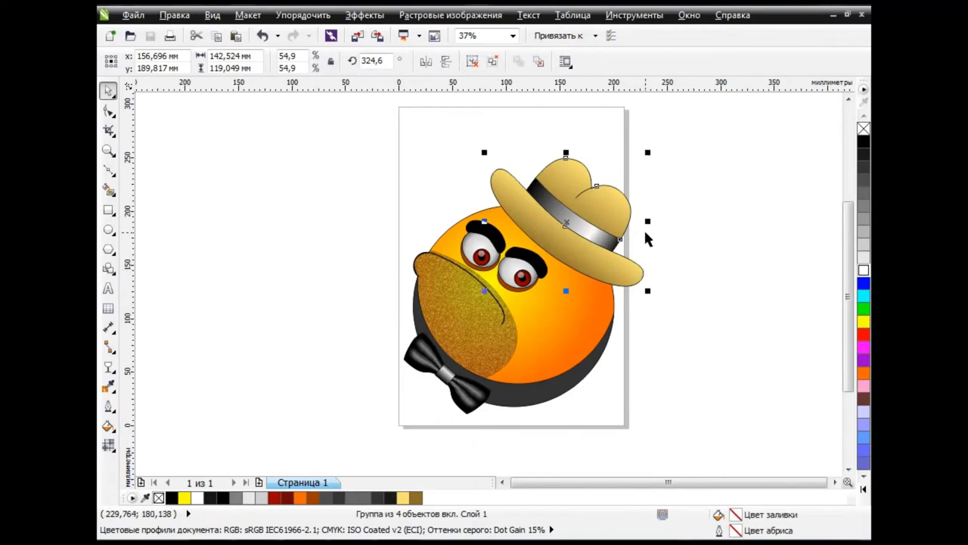
{"action": "key", "text": "shift+Page_Down"}
{"action": "left_click", "coordinate": [561, 252]}
{"action": "key", "text": "ctrl+u"}
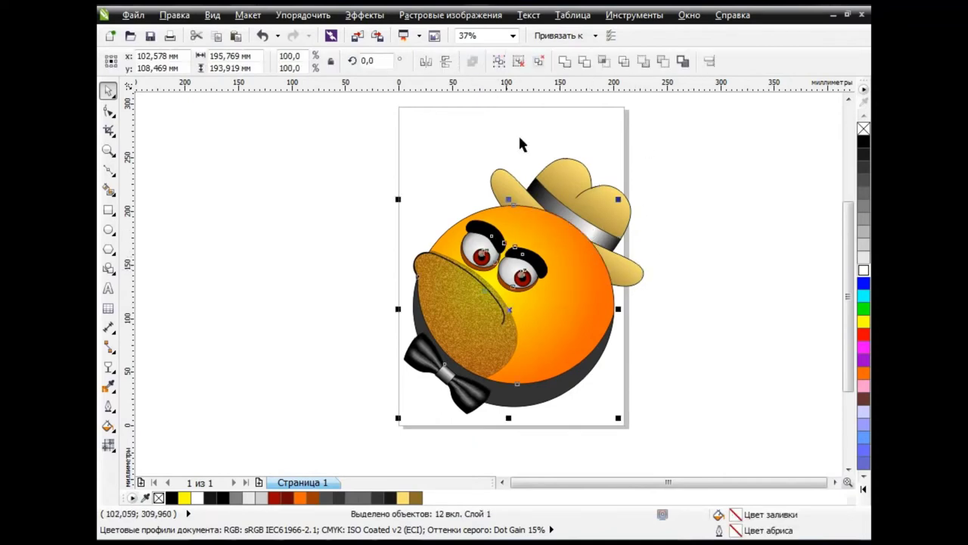
{"action": "left_click", "coordinate": [630, 256]}
{"action": "left_click", "coordinate": [111, 111]}
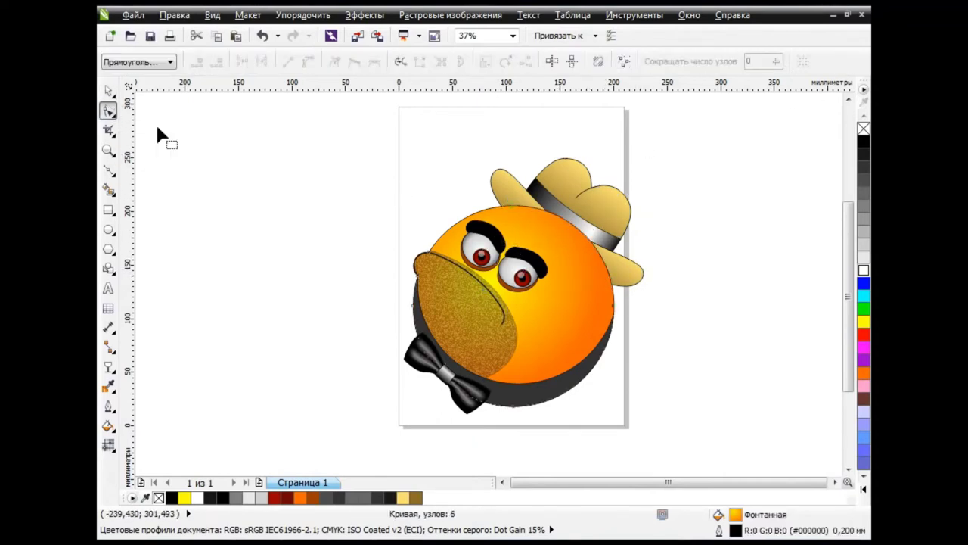
{"action": "double_click", "coordinate": [569, 225]}
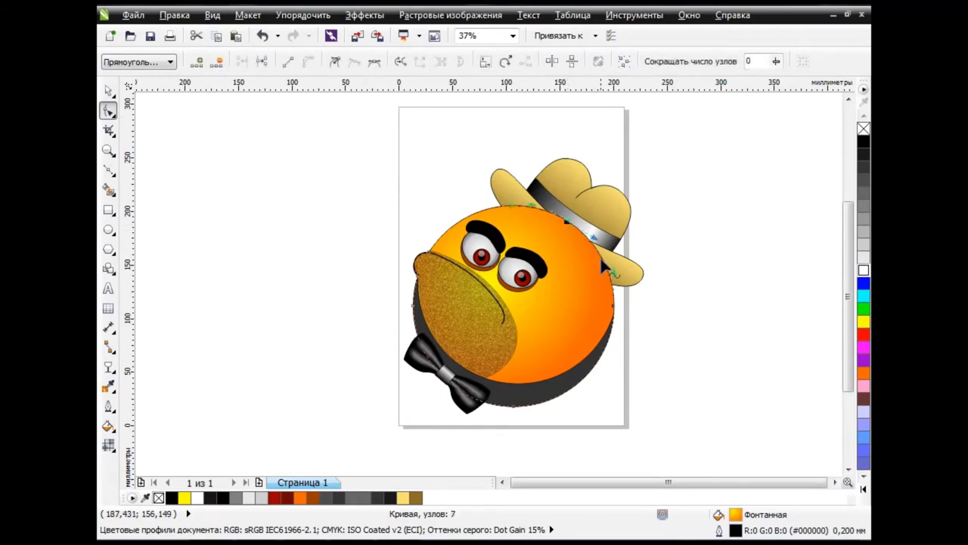
{"action": "left_click_drag", "start_coordinate": [570, 227], "coordinate": [604, 267]}
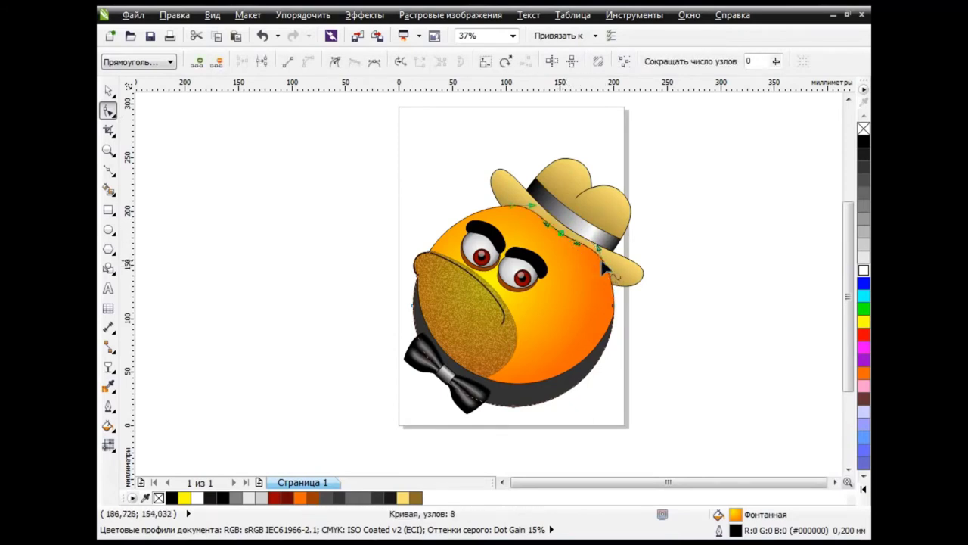
{"action": "left_click_drag", "start_coordinate": [556, 224], "coordinate": [558, 226]}
Check the hat and face selections, undo a change, and bring the cigar into the drawing
{"action": "left_click", "coordinate": [110, 92]}
{"action": "double_click", "coordinate": [605, 206]}
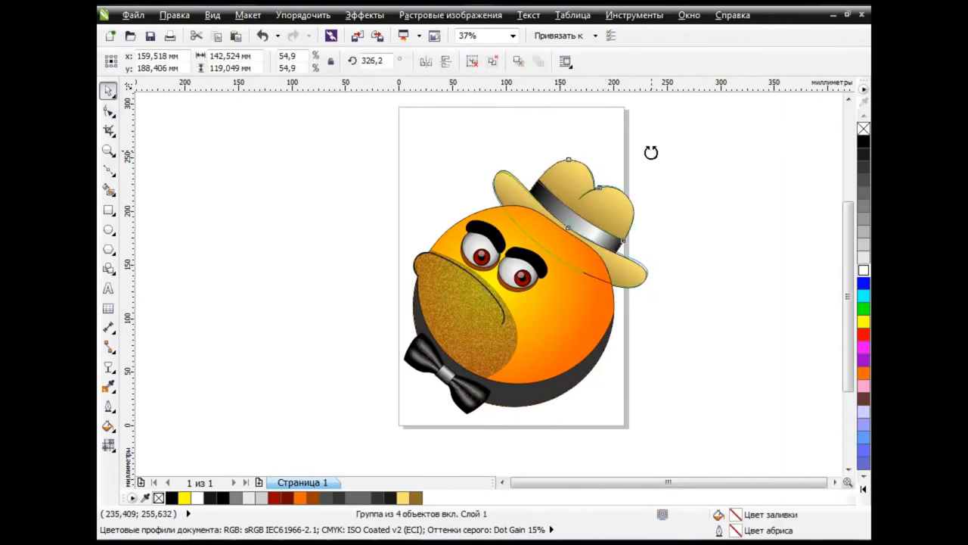
{"action": "left_click", "coordinate": [717, 278]}
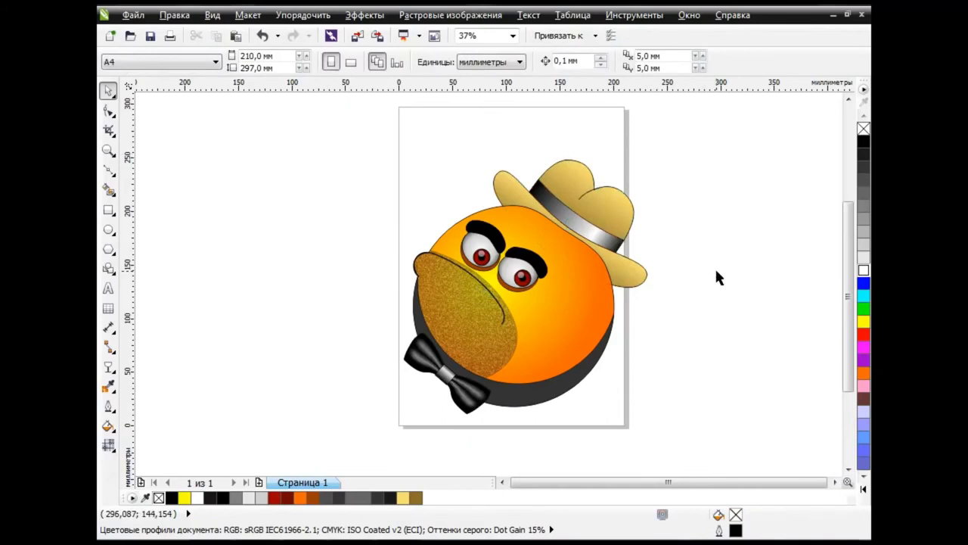
{"action": "key", "text": "ctrl+z"}
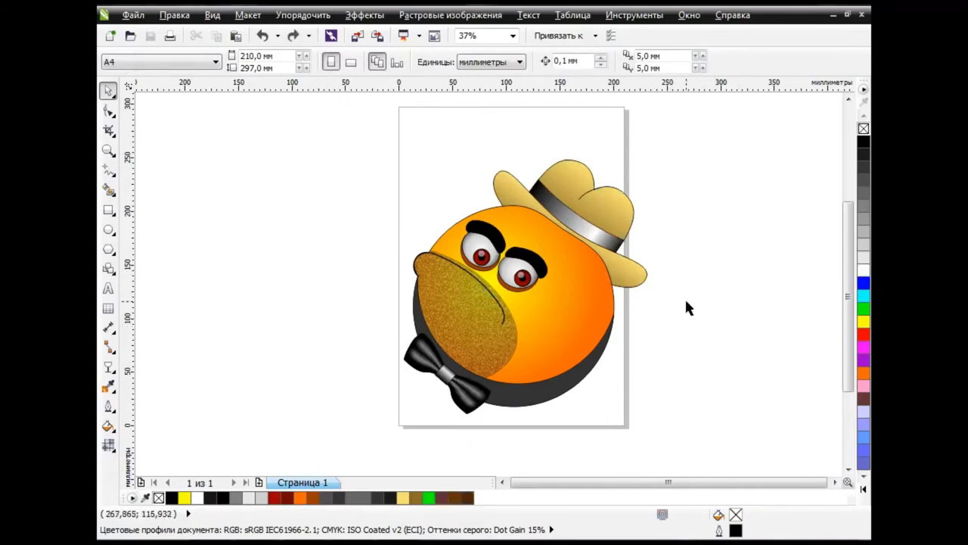
{"action": "left_click", "coordinate": [613, 212]}
{"action": "left_click", "coordinate": [568, 305]}
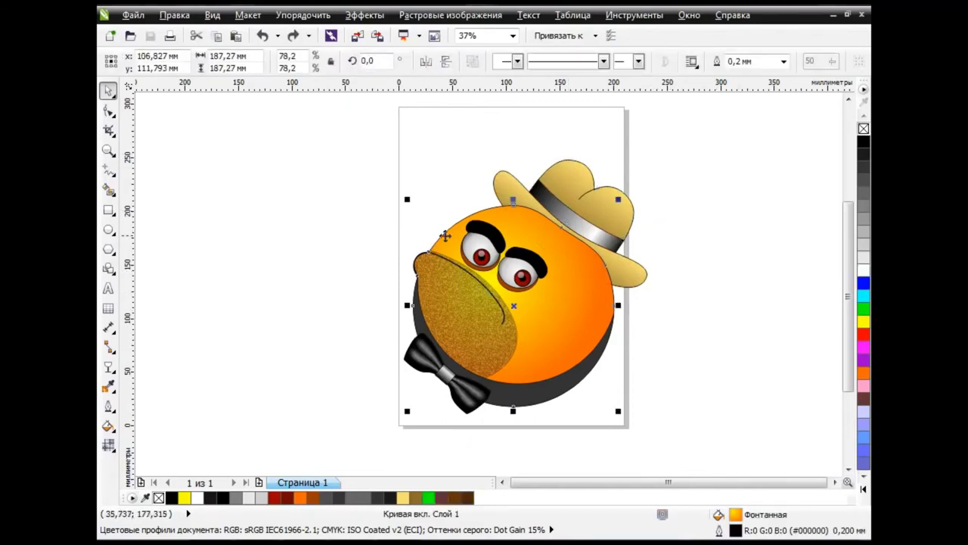
{"action": "left_click", "coordinate": [706, 325]}
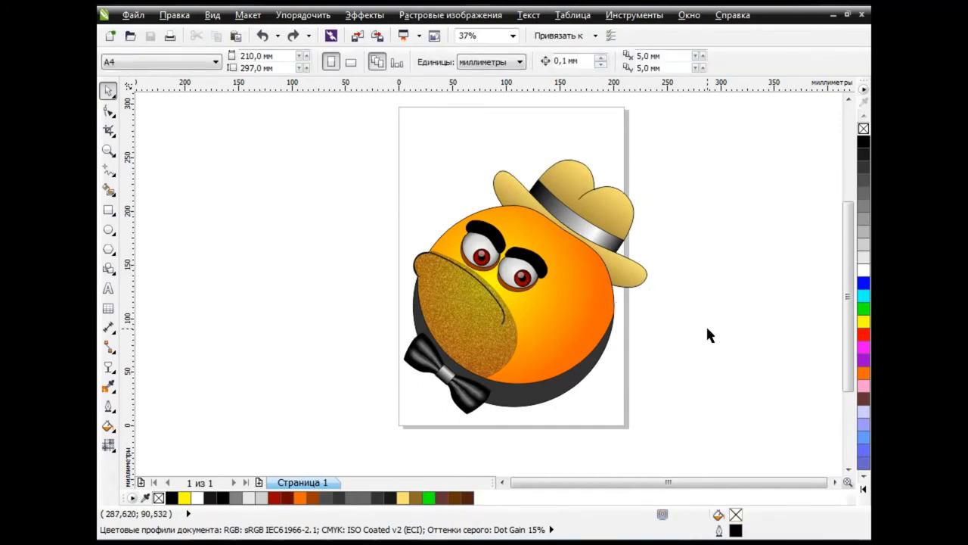
{"action": "key", "text": "ctrl+shift+z"}
Shrink the cigar to about 58%, rotate it, and seat it in the smiley's mouth
{"action": "left_click_drag", "start_coordinate": [222, 336], "coordinate": [318, 240]}
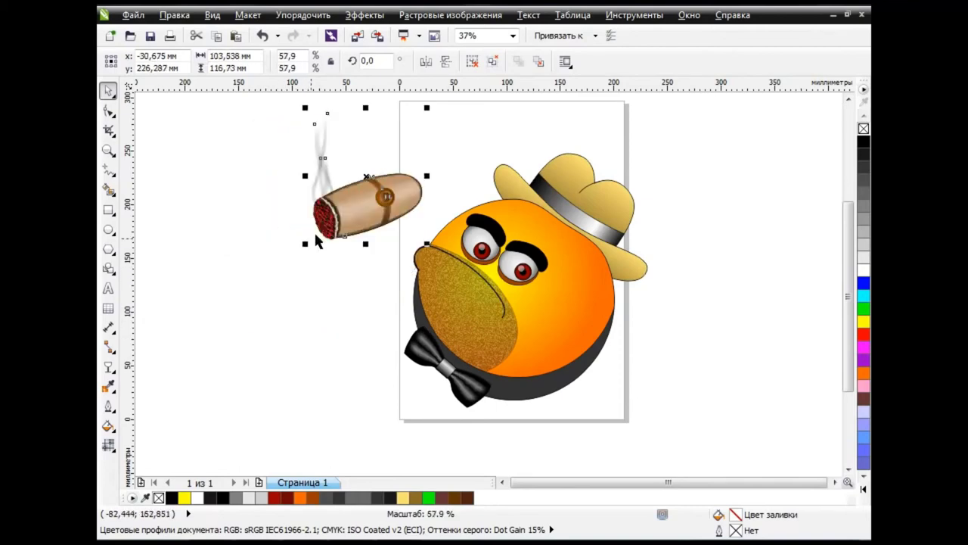
{"action": "left_click_drag", "start_coordinate": [363, 216], "coordinate": [393, 215]}
{"action": "left_click", "coordinate": [394, 216]}
{"action": "left_click_drag", "start_coordinate": [454, 121], "coordinate": [517, 185]}
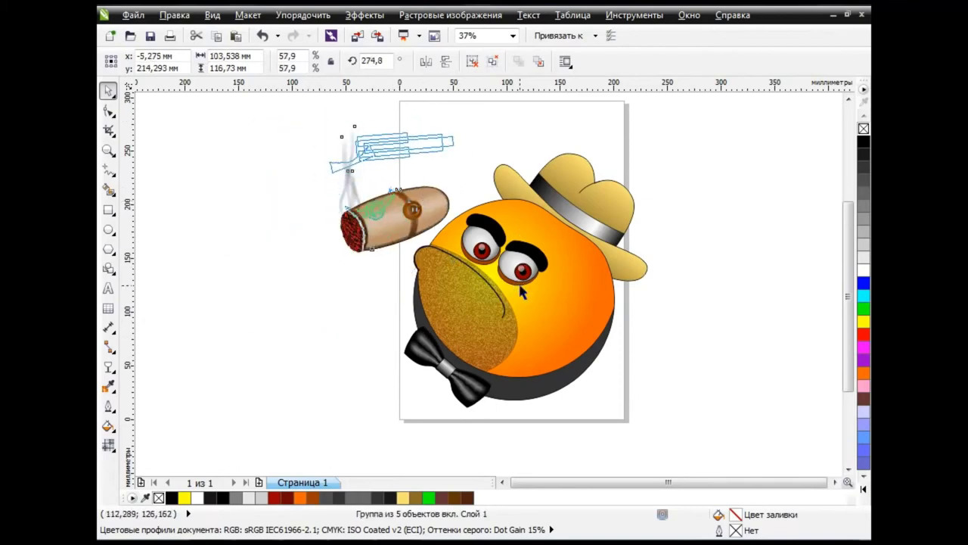
{"action": "left_click_drag", "start_coordinate": [394, 189], "coordinate": [423, 144]}
{"action": "left_click_drag", "start_coordinate": [365, 193], "coordinate": [426, 206]}
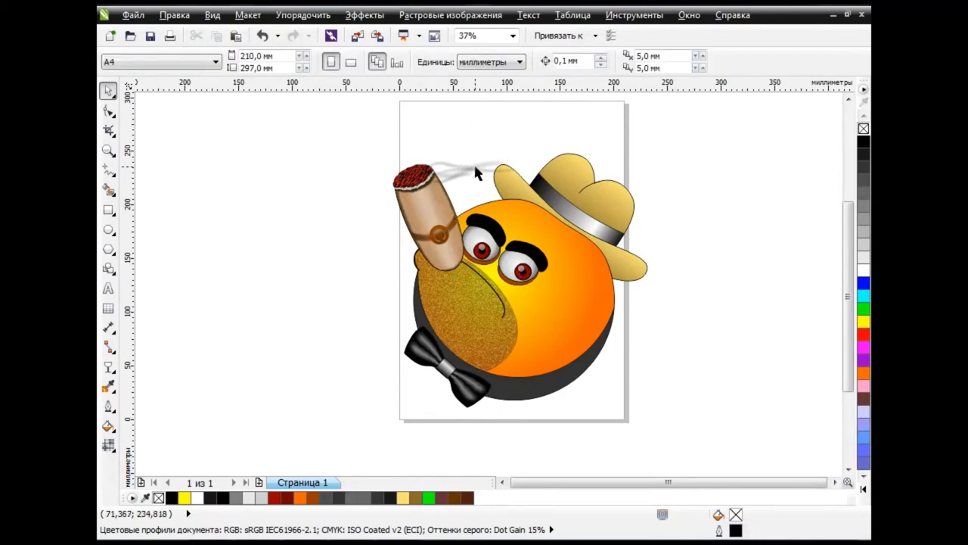
{"action": "left_click", "coordinate": [414, 208]}
{"action": "left_click_drag", "start_coordinate": [386, 157], "coordinate": [390, 161]}
{"action": "left_click_drag", "start_coordinate": [397, 175], "coordinate": [399, 177]}
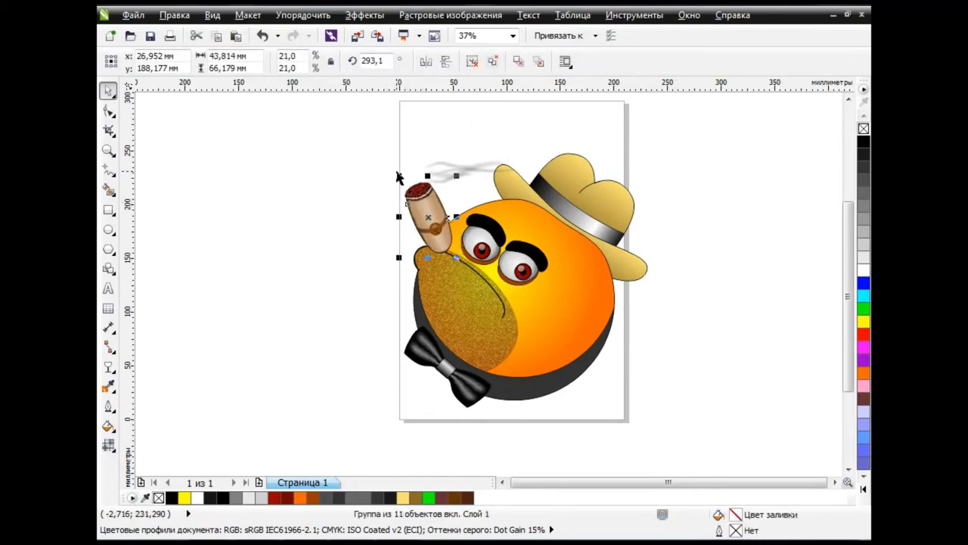
{"action": "left_click_drag", "start_coordinate": [447, 227], "coordinate": [454, 232]}
Select all the smoke pieces together and rotate them to stand vertically
{"action": "left_click", "coordinate": [451, 171]}
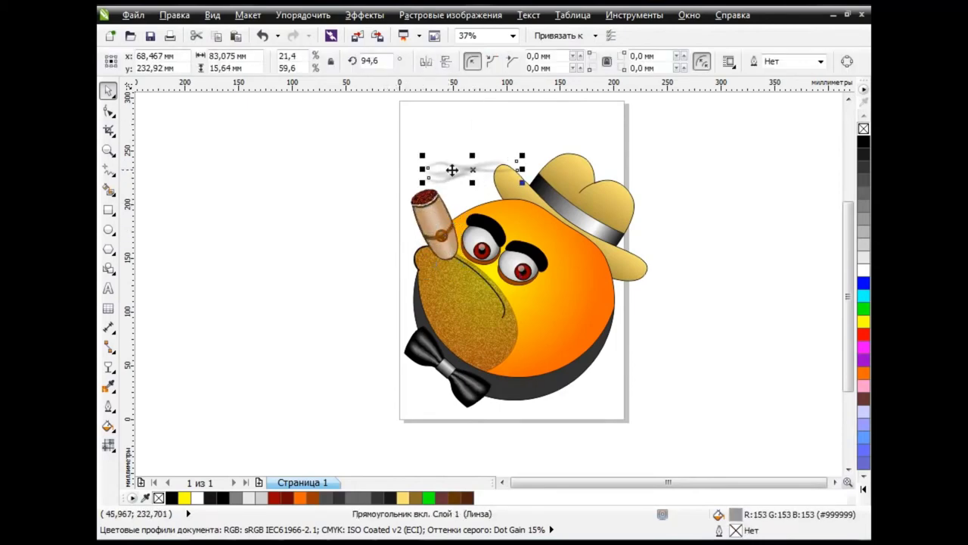
{"action": "left_click", "coordinate": [456, 159]}
{"action": "left_click_drag", "start_coordinate": [522, 155], "coordinate": [458, 104]}
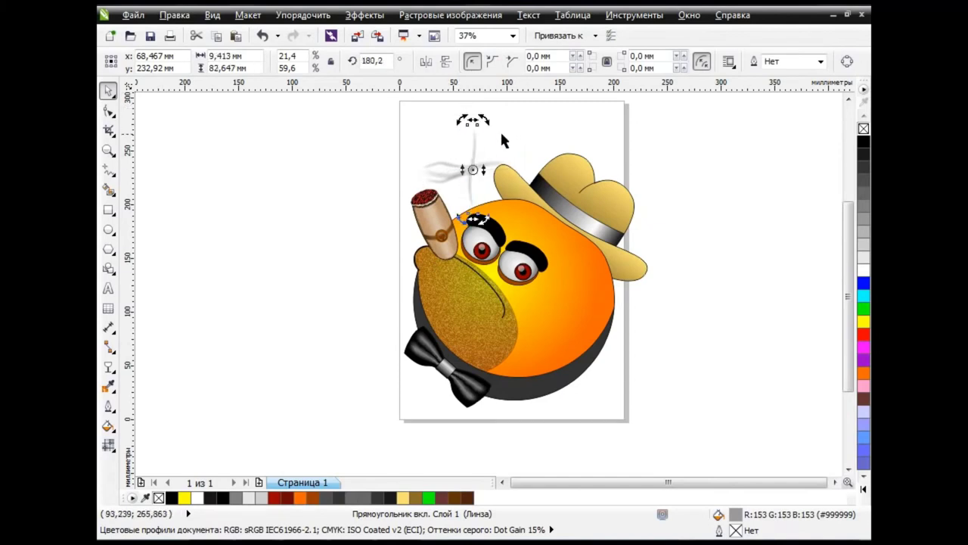
{"action": "left_click", "coordinate": [262, 36]}
{"action": "left_click_drag", "start_coordinate": [401, 130], "coordinate": [516, 190]}
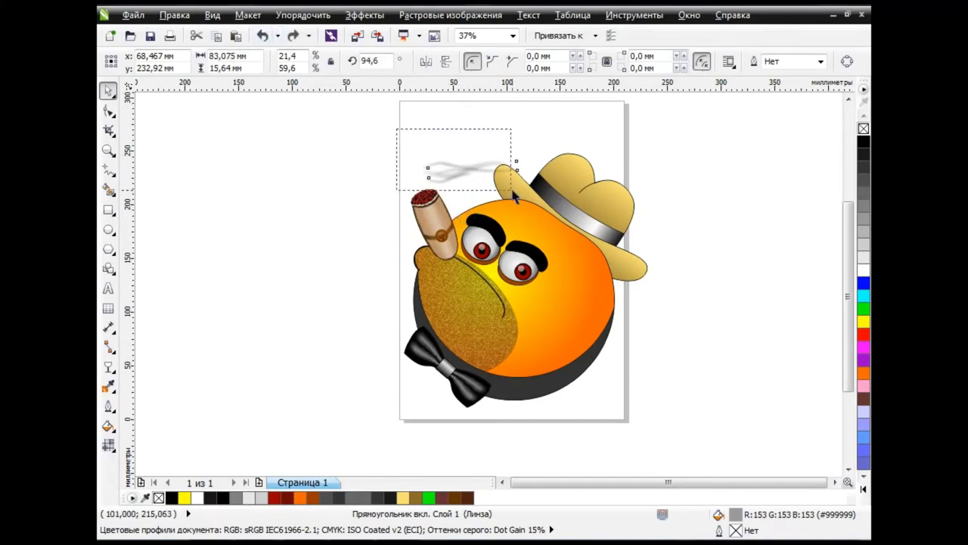
{"action": "left_click", "coordinate": [504, 175]}
{"action": "left_click_drag", "start_coordinate": [522, 151], "coordinate": [484, 126]}
Move the upright smoke so it rises above the cigar tip
{"action": "left_click", "coordinate": [438, 130]}
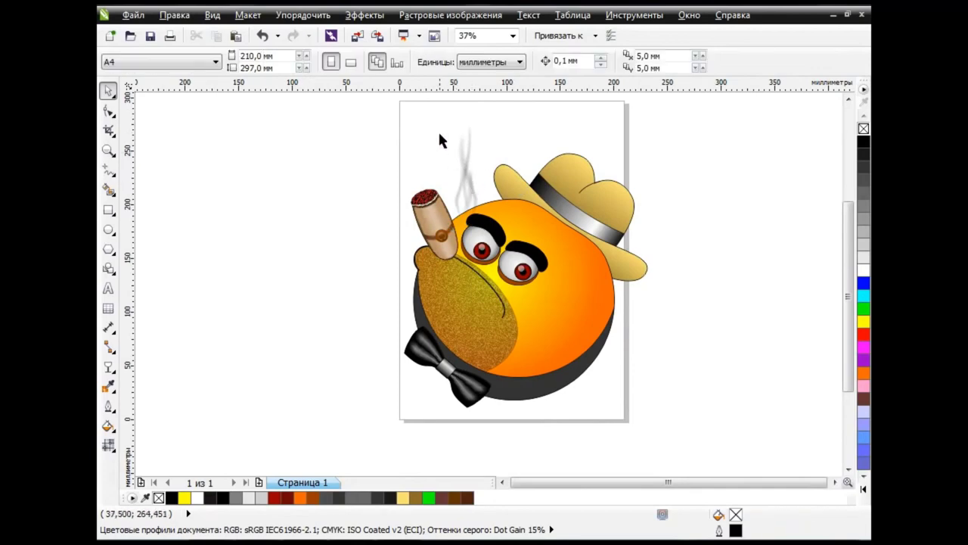
{"action": "left_click", "coordinate": [476, 184]}
{"action": "left_click_drag", "start_coordinate": [476, 185], "coordinate": [433, 166]}
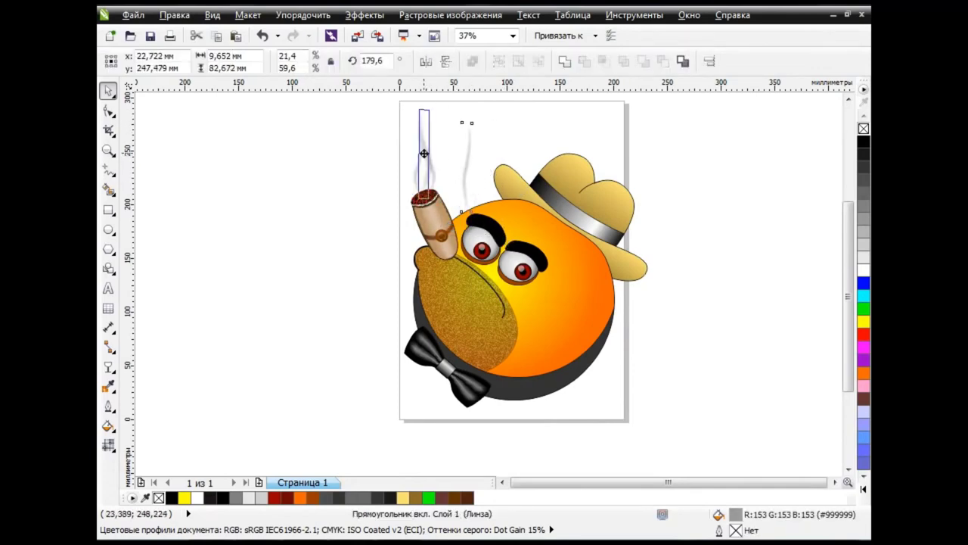
{"action": "left_click", "coordinate": [488, 165]}
{"action": "left_click", "coordinate": [425, 155]}
{"action": "left_click", "coordinate": [478, 147]}
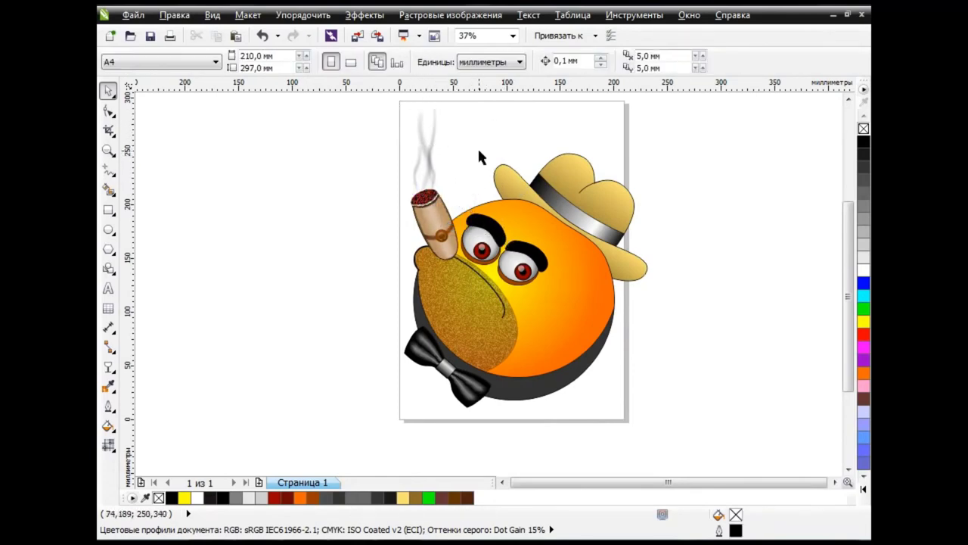
Zoom in and trace a closed four-corner polyline around the cigar
{"action": "scroll", "coordinate": [448, 243], "scroll_direction": "up", "scroll_amount": 2}
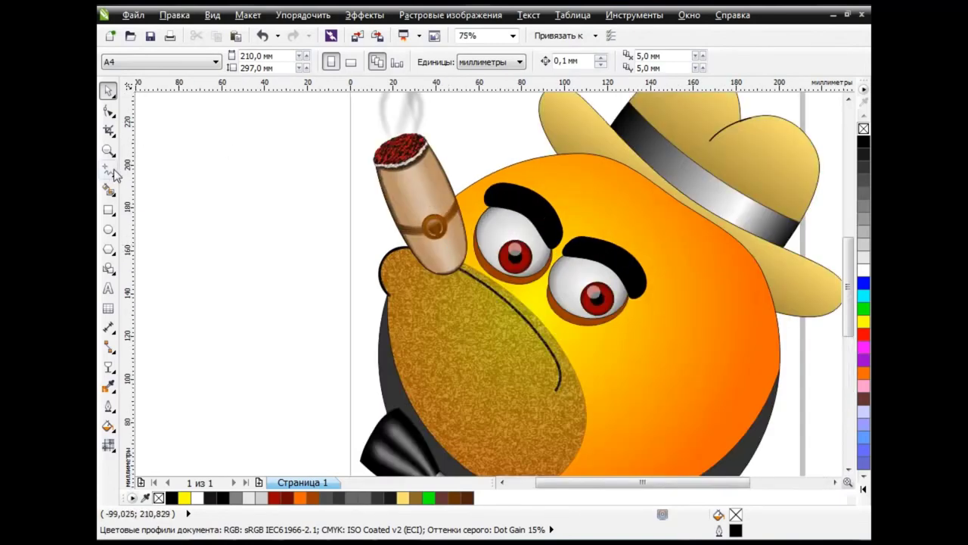
{"action": "left_click", "coordinate": [111, 171]}
{"action": "left_click", "coordinate": [201, 271]}
{"action": "left_click", "coordinate": [410, 247]}
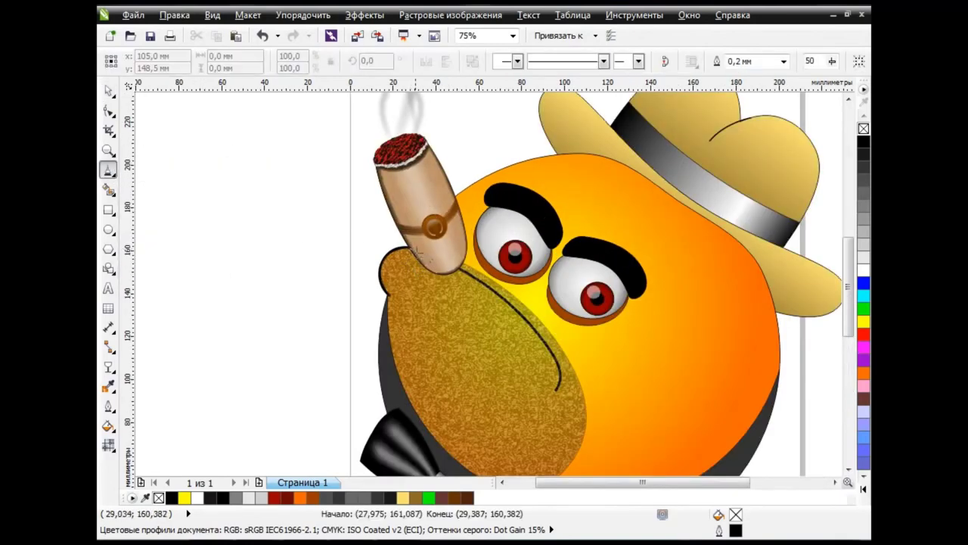
{"action": "left_click", "coordinate": [462, 266]}
{"action": "left_click", "coordinate": [426, 136]}
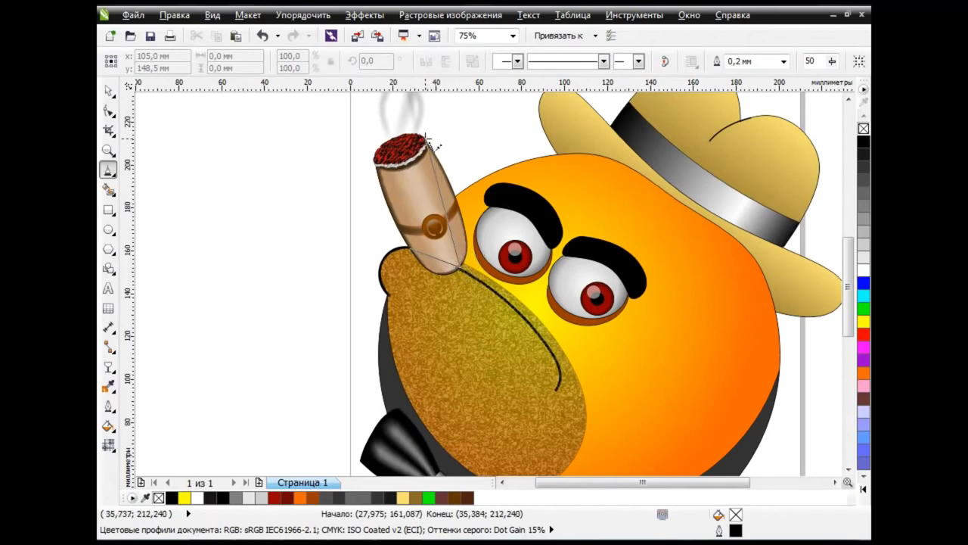
{"action": "left_click", "coordinate": [376, 156]}
{"action": "left_click", "coordinate": [410, 247]}
Bend the outline's segments with the Shape tool to hug the cigar's edges
{"action": "left_click", "coordinate": [108, 110]}
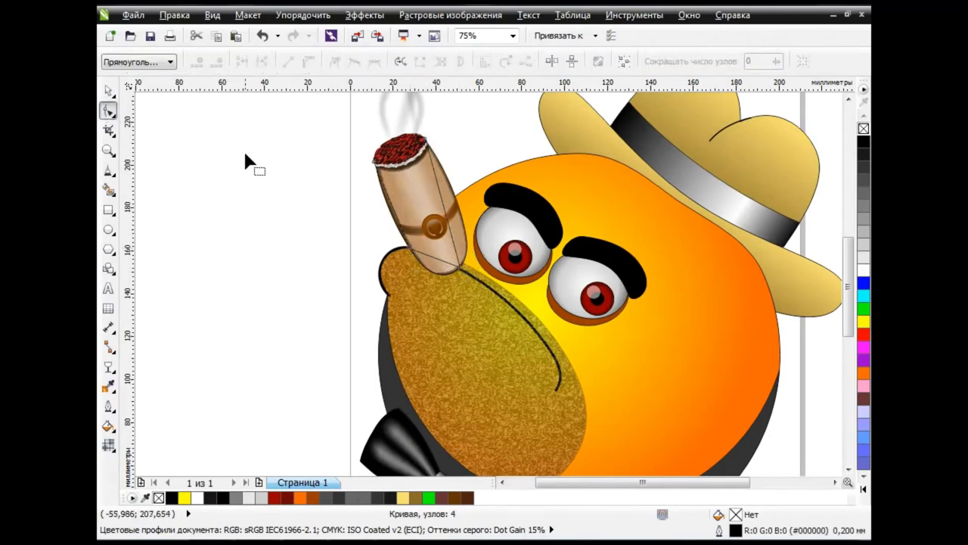
{"action": "left_click", "coordinate": [424, 149]}
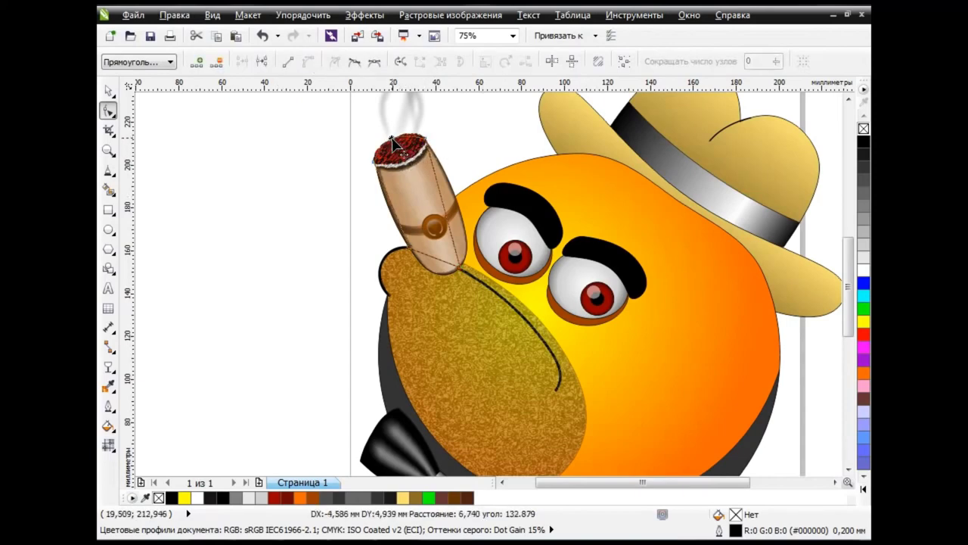
{"action": "left_click_drag", "start_coordinate": [366, 124], "coordinate": [436, 163]}
{"action": "left_click_drag", "start_coordinate": [454, 233], "coordinate": [463, 250]}
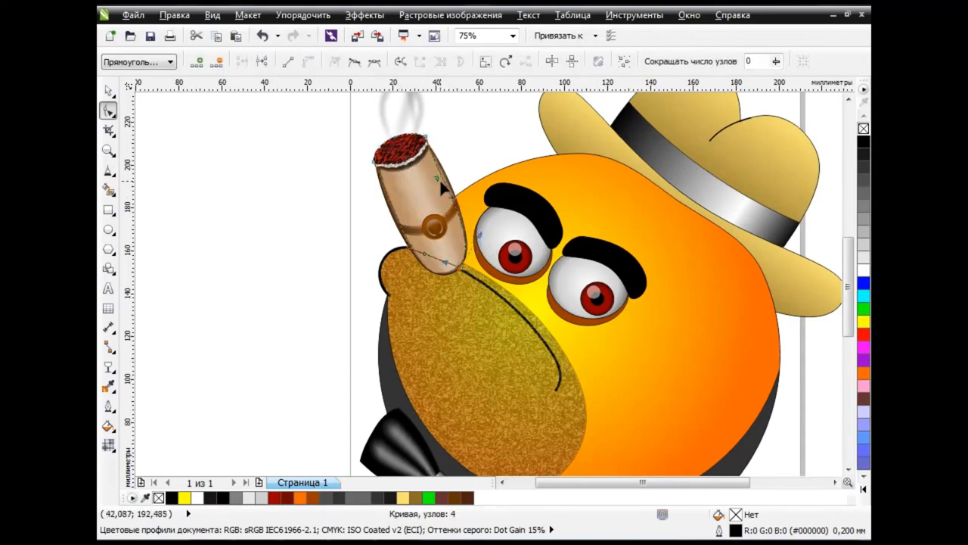
{"action": "left_click_drag", "start_coordinate": [446, 182], "coordinate": [452, 180]}
{"action": "left_click_drag", "start_coordinate": [415, 239], "coordinate": [413, 237]}
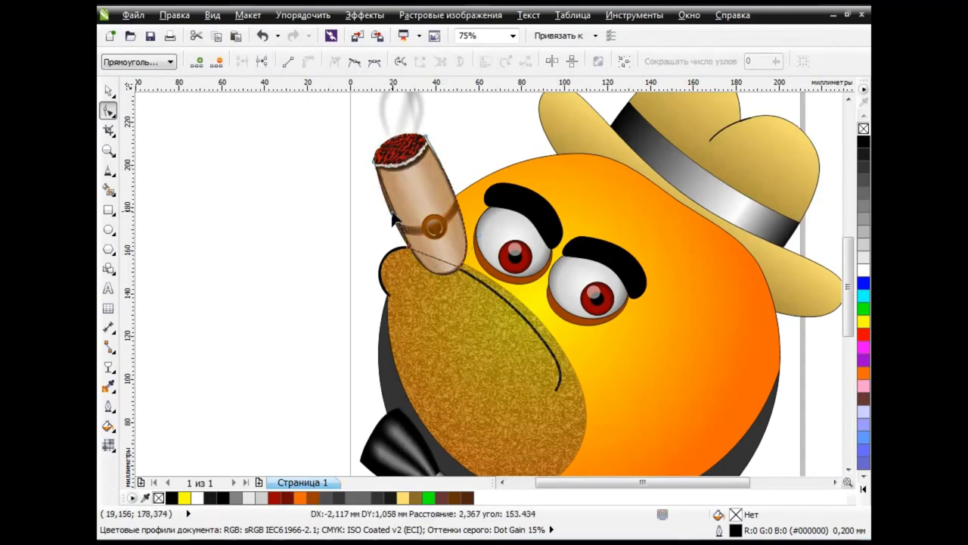
{"action": "left_click", "coordinate": [331, 176]}
Select the cigar and move the traced outline aside to an empty area
{"action": "key", "text": "space"}
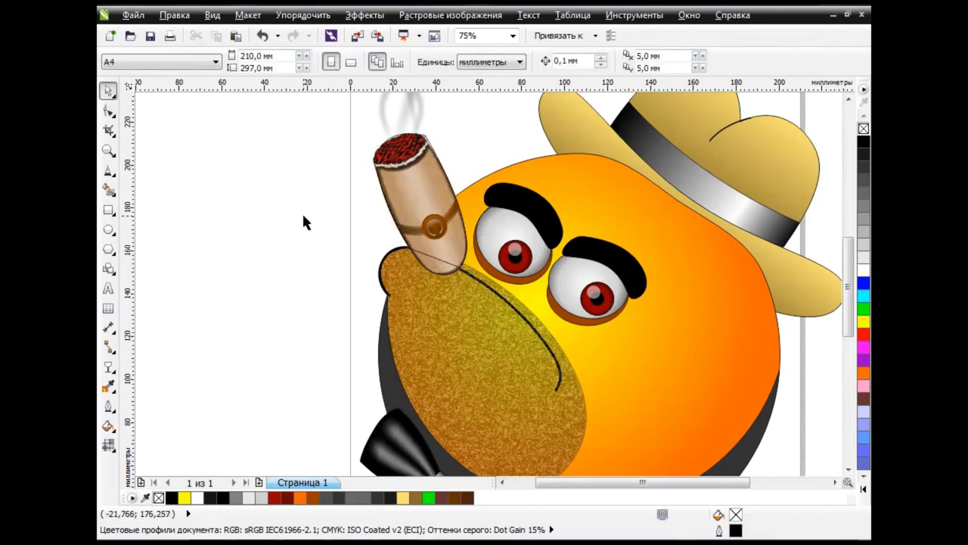
{"action": "left_click", "coordinate": [424, 215]}
{"action": "right_click", "coordinate": [431, 210]}
{"action": "left_click", "coordinate": [499, 110]}
{"action": "left_click", "coordinate": [261, 35]}
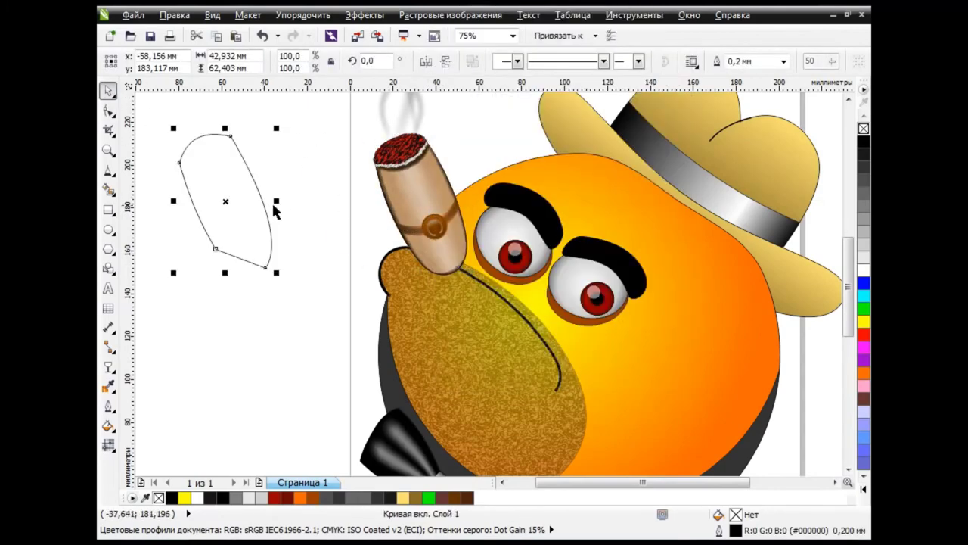
{"action": "left_click", "coordinate": [293, 36]}
{"action": "left_click", "coordinate": [426, 151]}
PowerClip the cigar inside the outline, center it, and drag it back onto the mouth
{"action": "left_click_drag", "start_coordinate": [426, 151], "coordinate": [292, 186]}
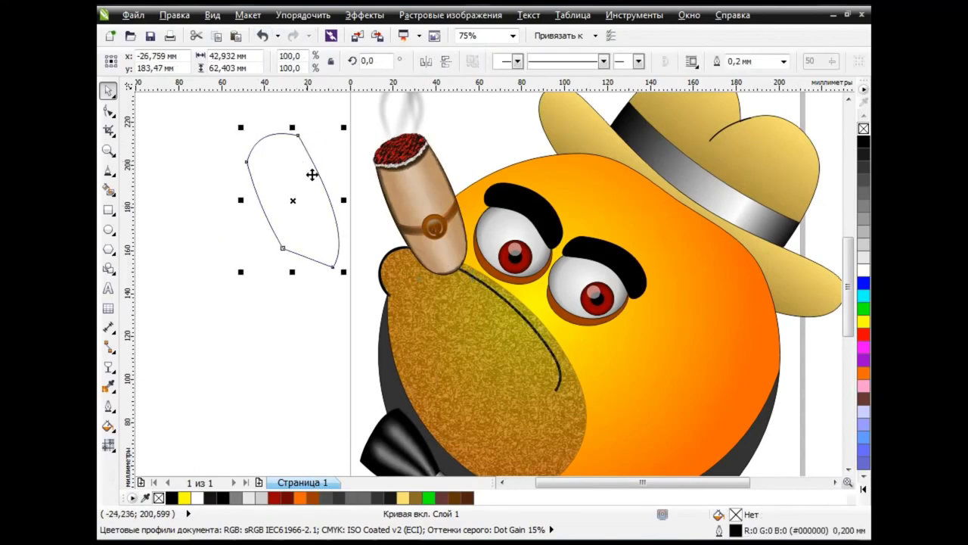
{"action": "left_click", "coordinate": [366, 290]}
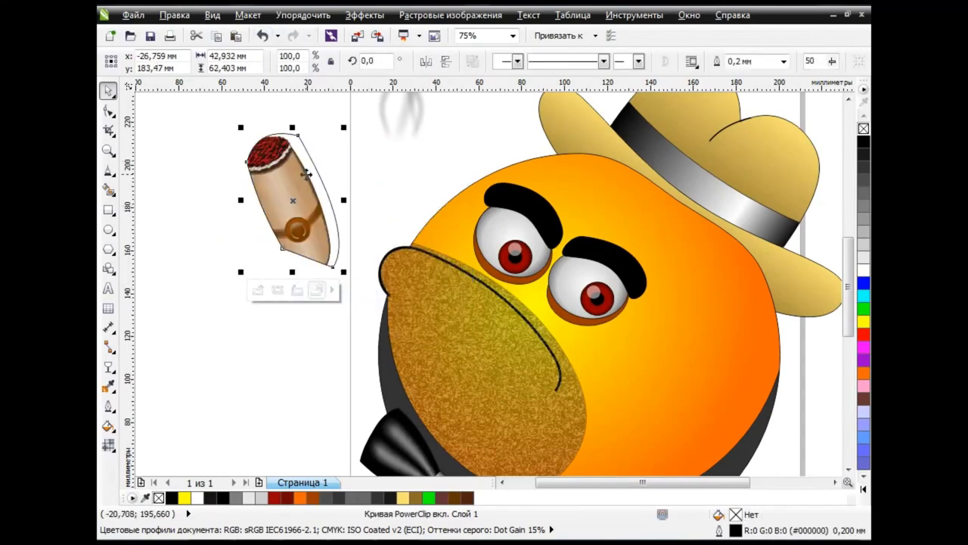
{"action": "right_click", "coordinate": [307, 284]}
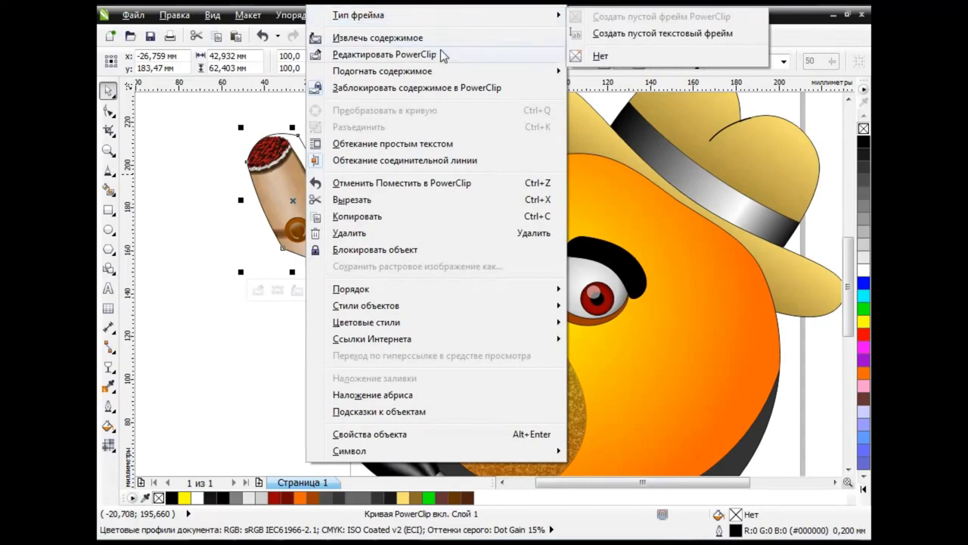
{"action": "mouse_move", "coordinate": [435, 70]}
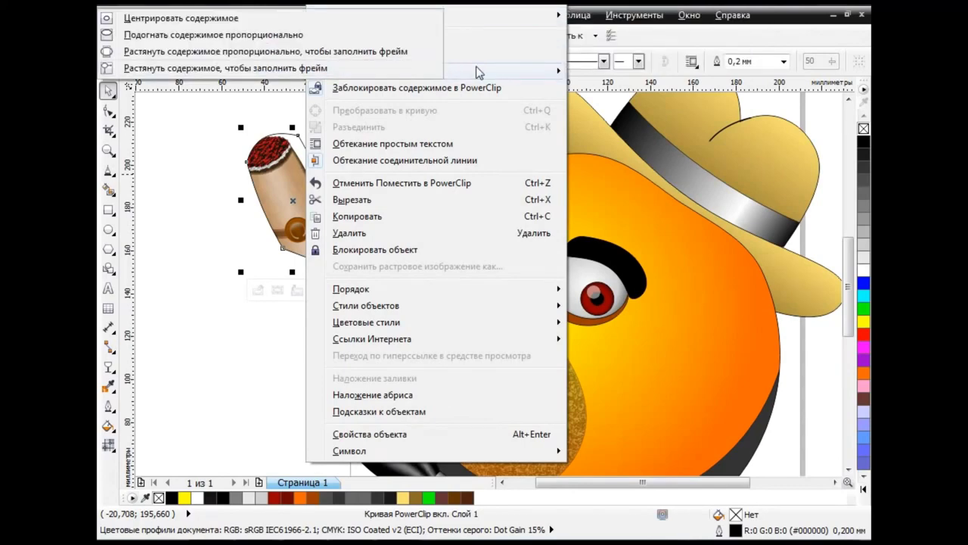
{"action": "left_click", "coordinate": [182, 18]}
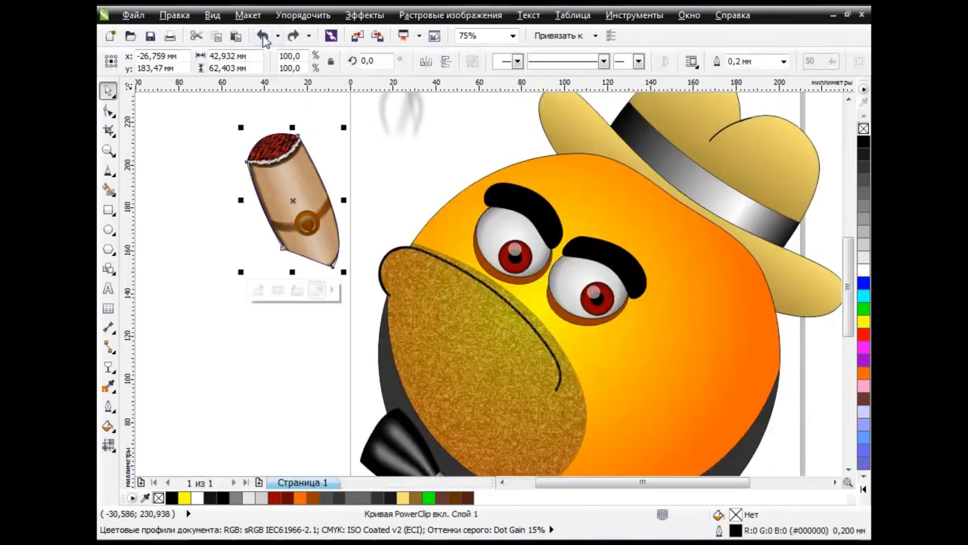
{"action": "left_click", "coordinate": [232, 370]}
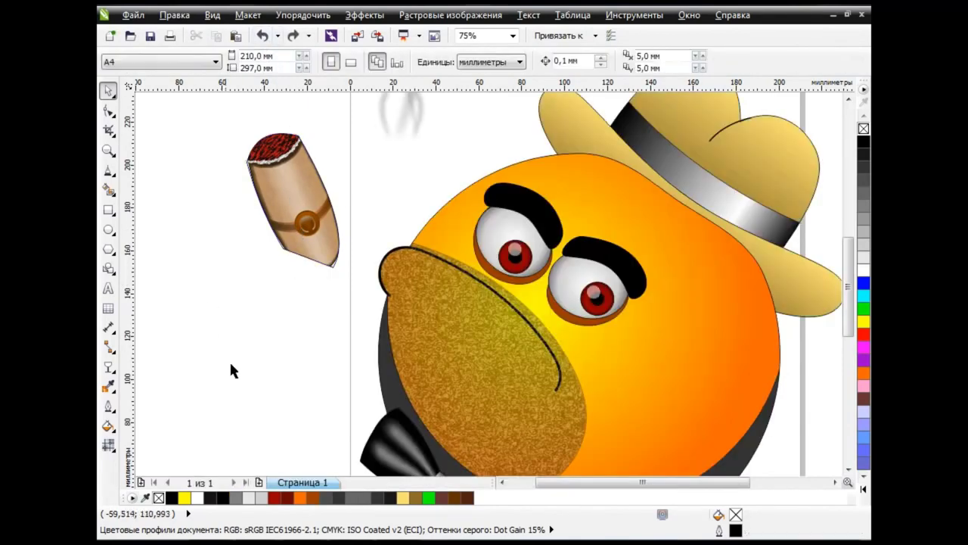
{"action": "left_click_drag", "start_coordinate": [302, 195], "coordinate": [432, 189]}
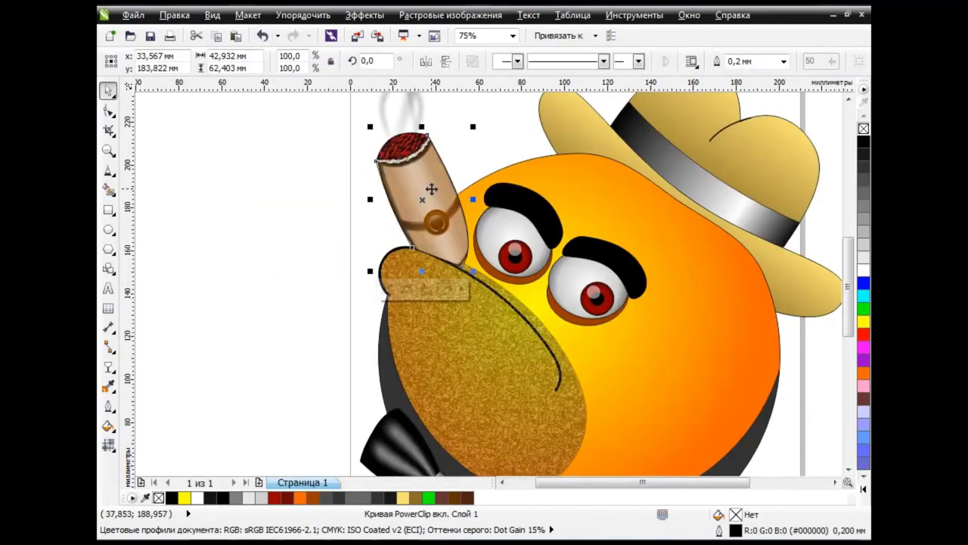
{"action": "left_click", "coordinate": [283, 230]}
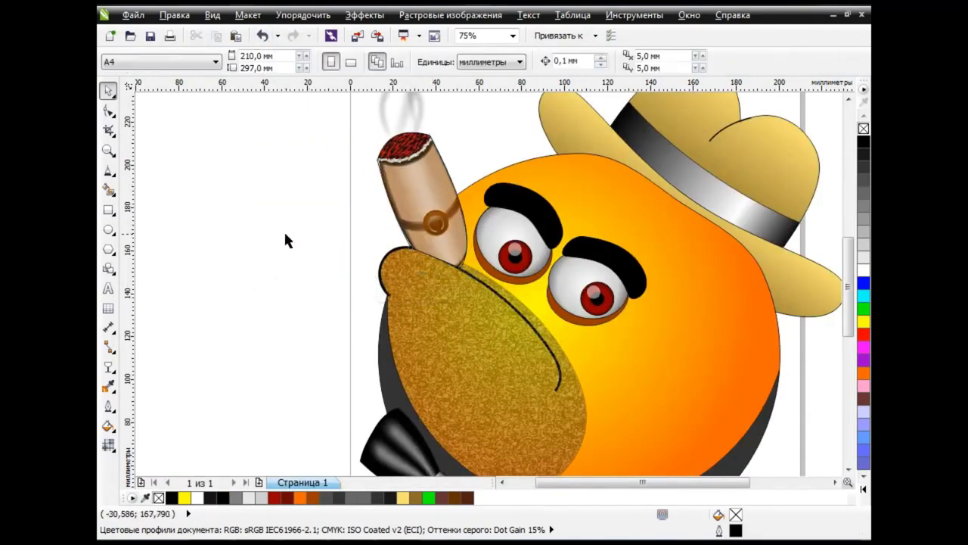
Zoom out to the full page and marquee-select the smiley over the dark-green radial-gradient backdrop
{"action": "scroll", "coordinate": [526, 291], "scroll_direction": "down", "scroll_amount": 1}
{"action": "left_click", "coordinate": [835, 482]}
{"action": "left_click", "coordinate": [501, 482]}
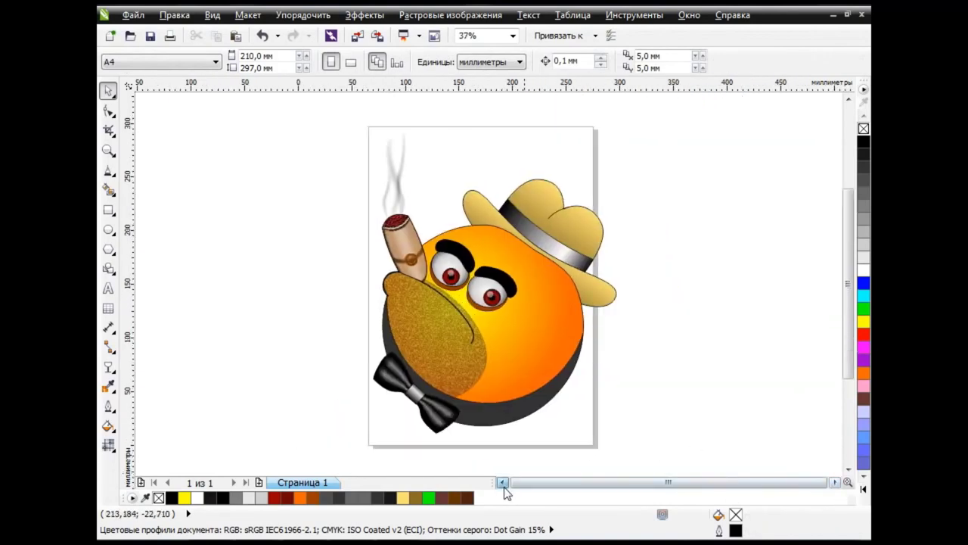
{"action": "left_click_drag", "start_coordinate": [340, 138], "coordinate": [651, 447]}
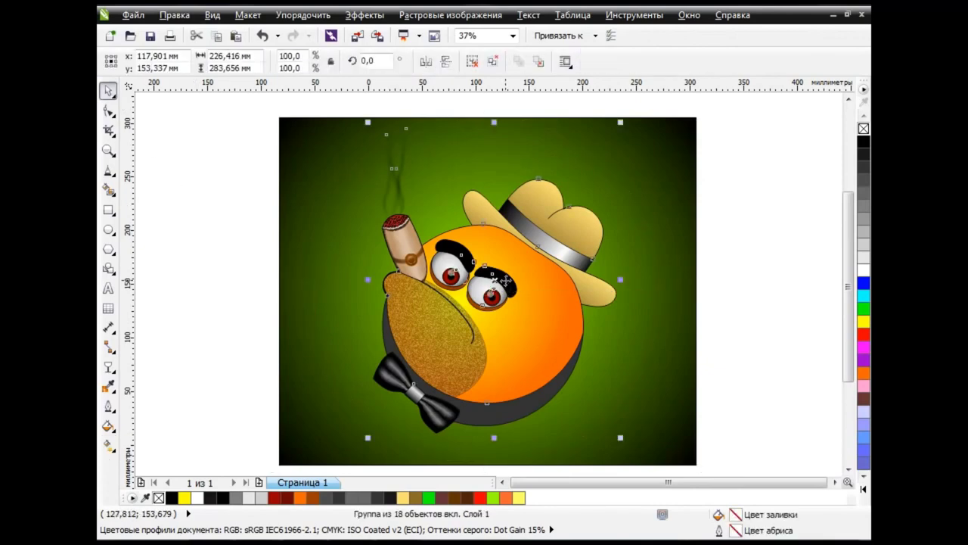
{"action": "left_click", "coordinate": [785, 227]}
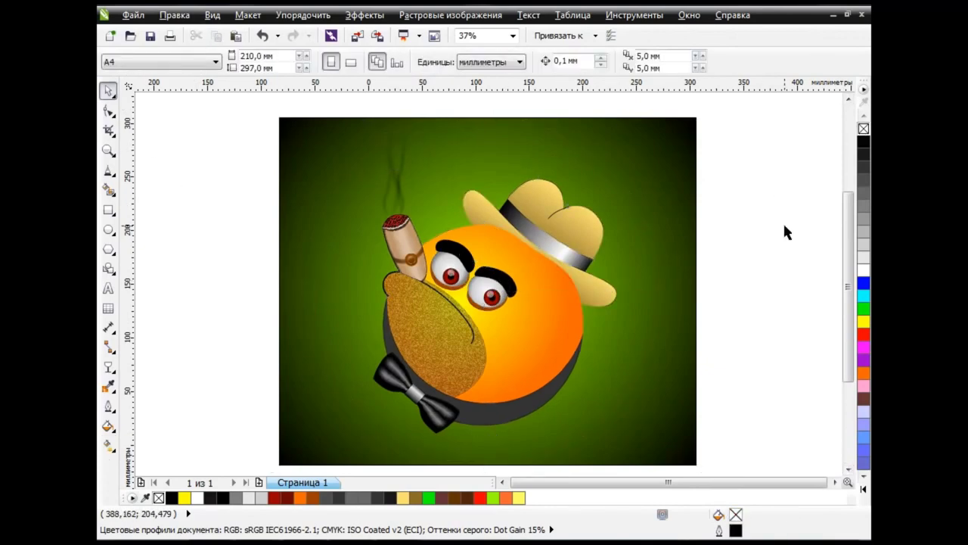